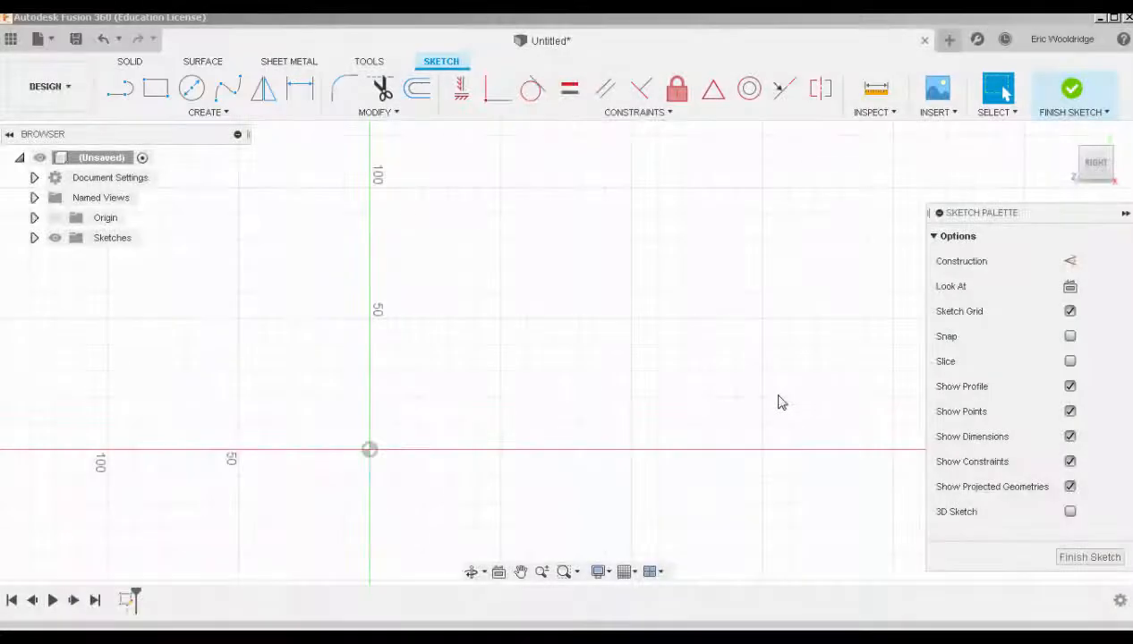
Finish the open empty sketch
left_click(1069, 92)
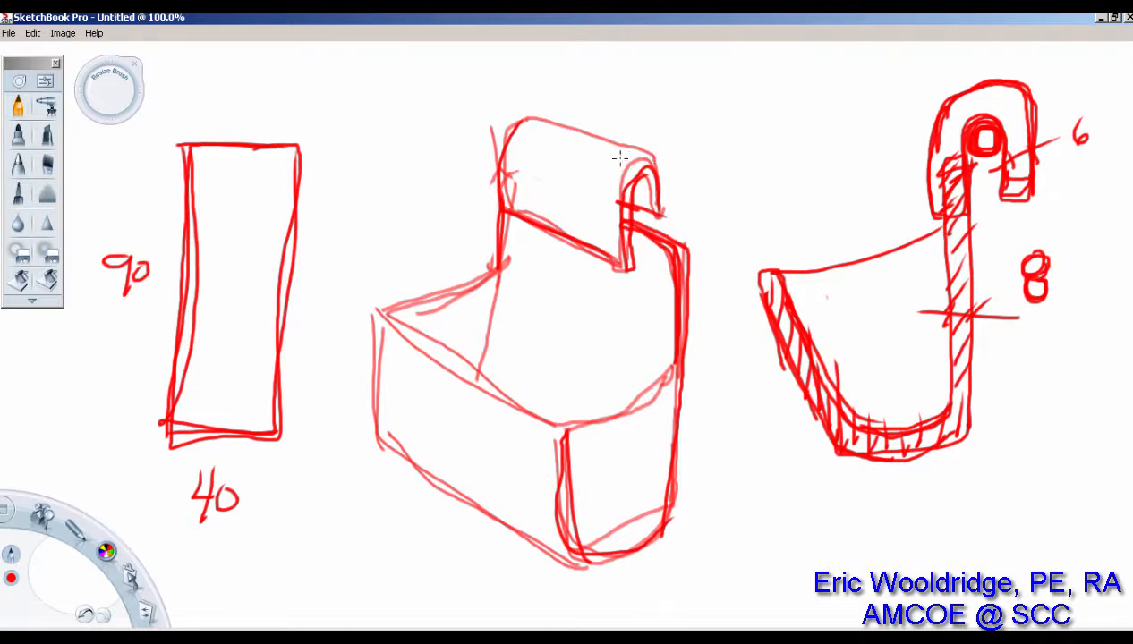
In SketchBook Pro, retrace the hook and pocket rim, add pointers to the three views, and draw a rod passing through the hook
mouse_move(637, 151)
left_mouse_down()
mouse_move(514, 121)
mouse_move(501, 179)
mouse_move(621, 257)
mouse_move(662, 193)
mouse_move(659, 218)
mouse_move(630, 224)
left_mouse_up()
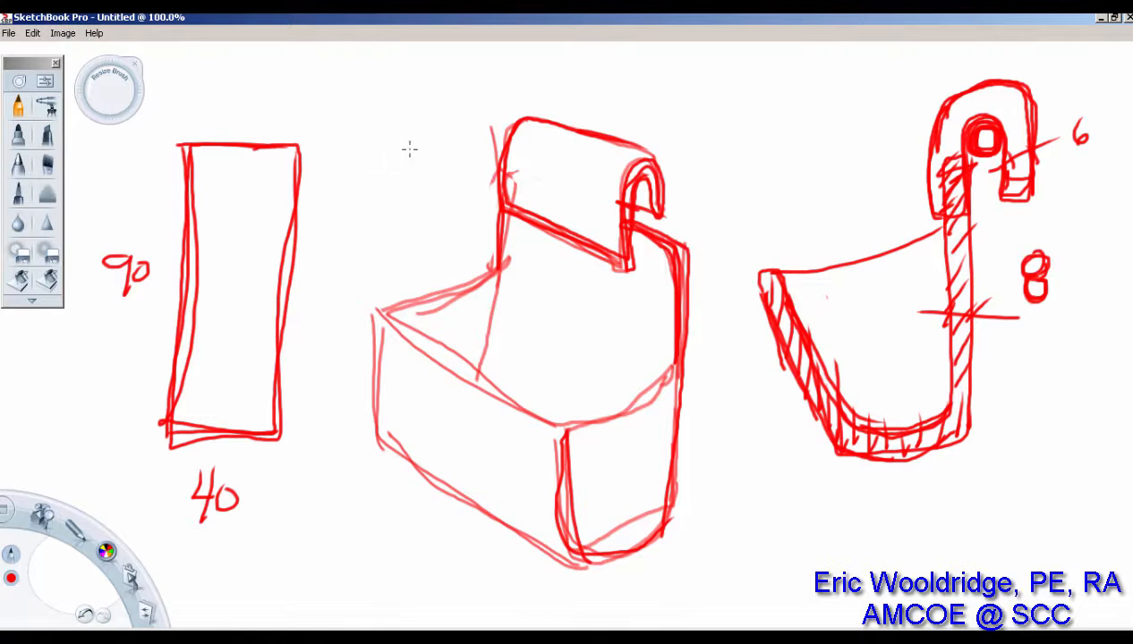
mouse_move(365, 130)
left_mouse_down()
mouse_move(469, 186)
mouse_move(436, 188)
left_mouse_up()
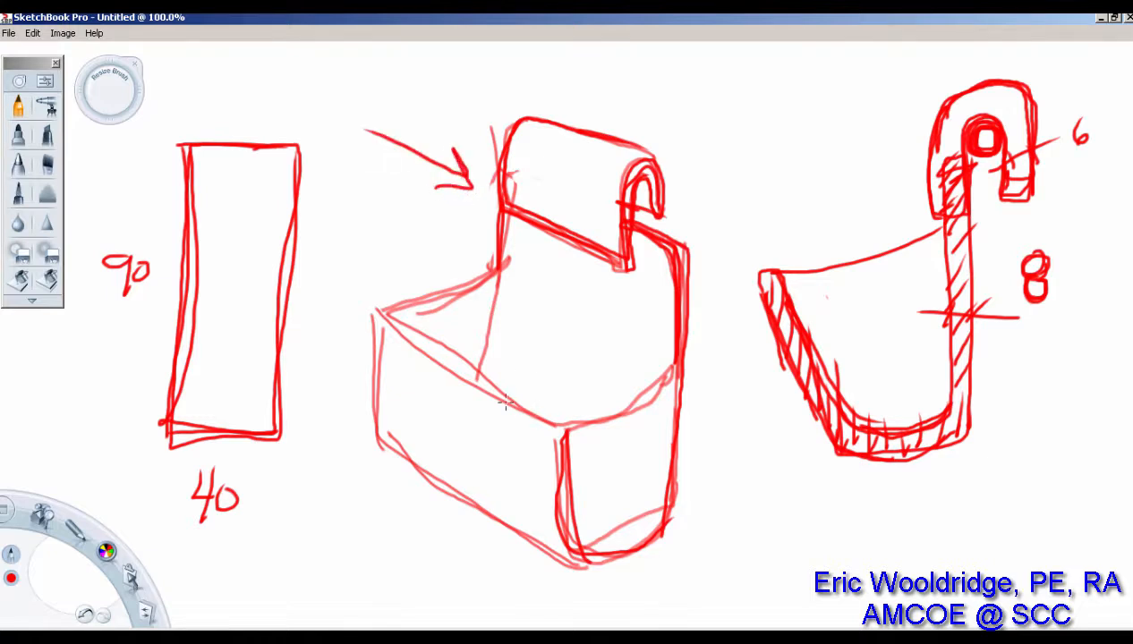
mouse_move(505, 403)
left_mouse_down()
mouse_move(600, 409)
mouse_move(659, 360)
left_mouse_up()
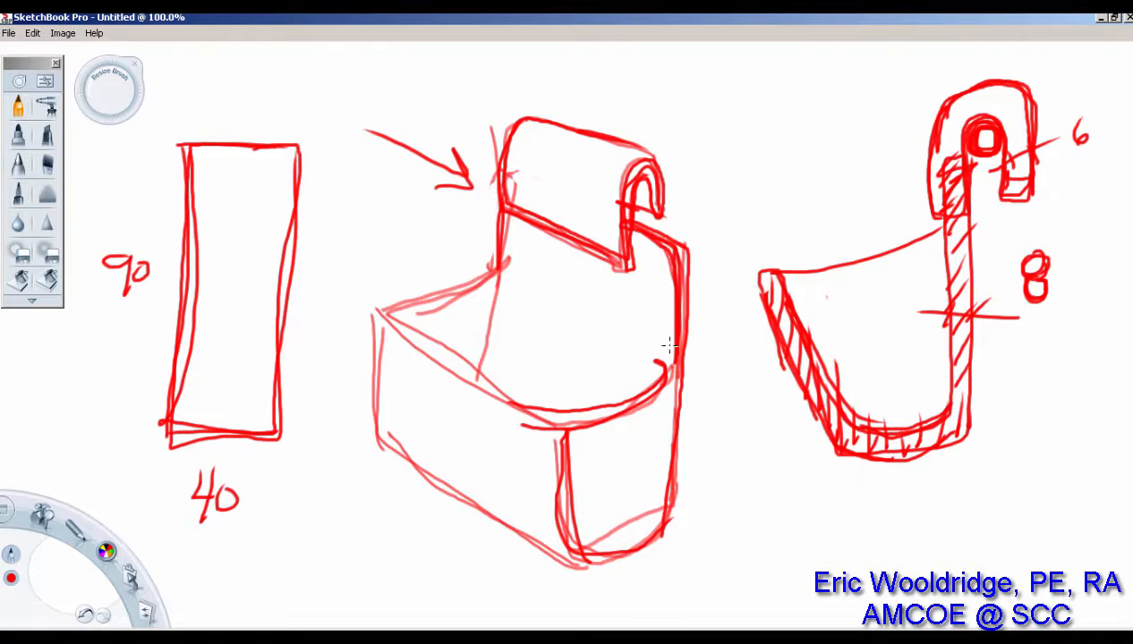
mouse_move(407, 84)
left_mouse_down()
mouse_move(254, 189)
mouse_move(273, 185)
left_mouse_up()
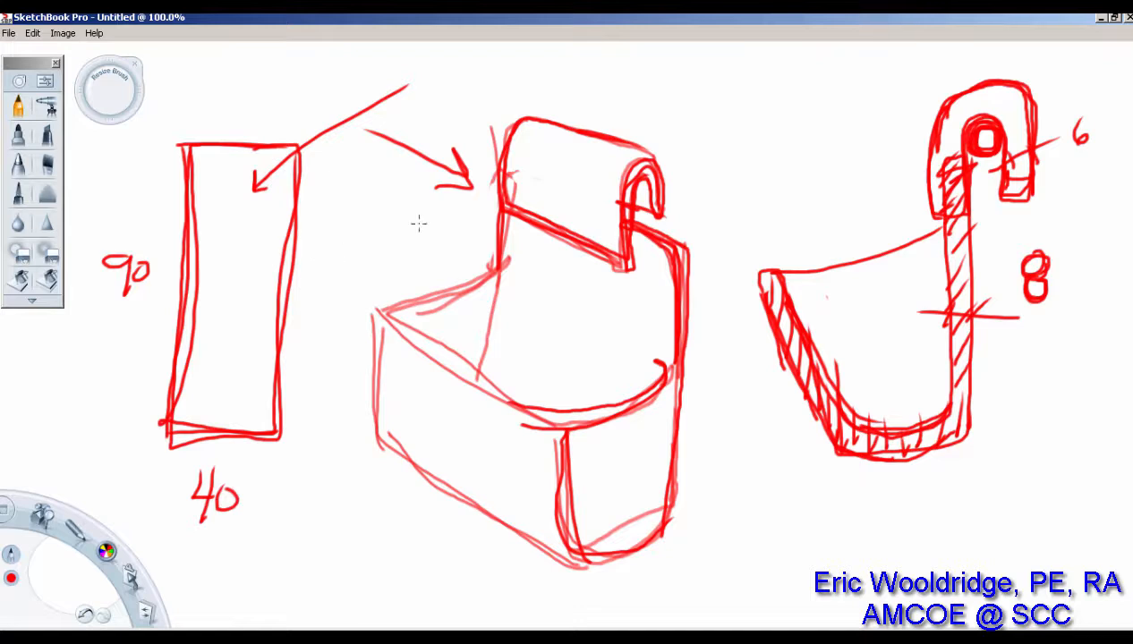
left_click_drag(757, 69, 940, 127)
left_click_drag(637, 174, 750, 212)
left_click_drag(632, 194, 773, 233)
left_click_drag(659, 182, 763, 209)
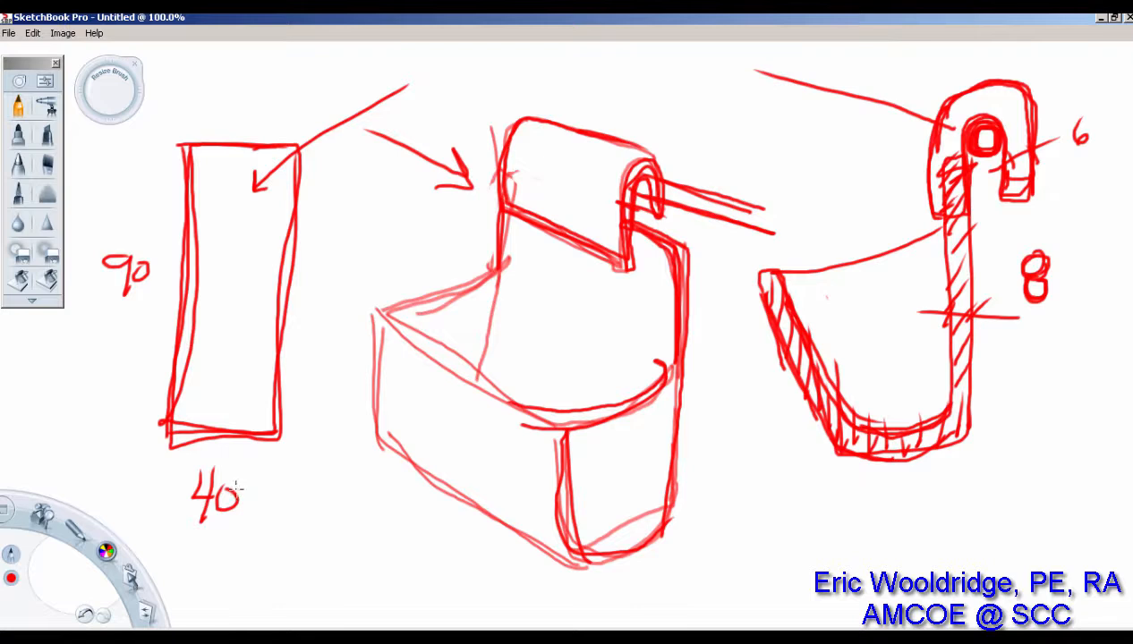
Retrace the phone rectangle's bottom edge, cross out its 40 width label and write 35 below it
left_click_drag(143, 422, 286, 439)
mouse_move(225, 471)
left_mouse_down()
mouse_move(192, 494)
mouse_move(208, 508)
left_mouse_up()
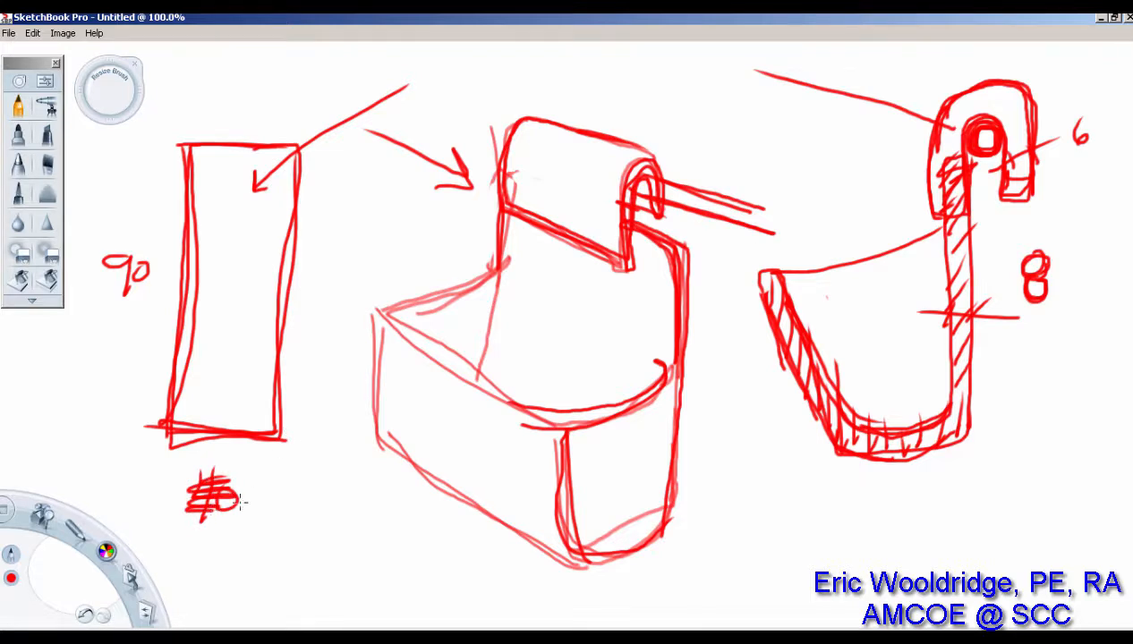
mouse_move(220, 531)
left_mouse_down()
mouse_move(240, 547)
mouse_move(220, 559)
left_mouse_up()
left_click_drag(255, 528, 243, 560)
left_click_drag(255, 534, 291, 518)
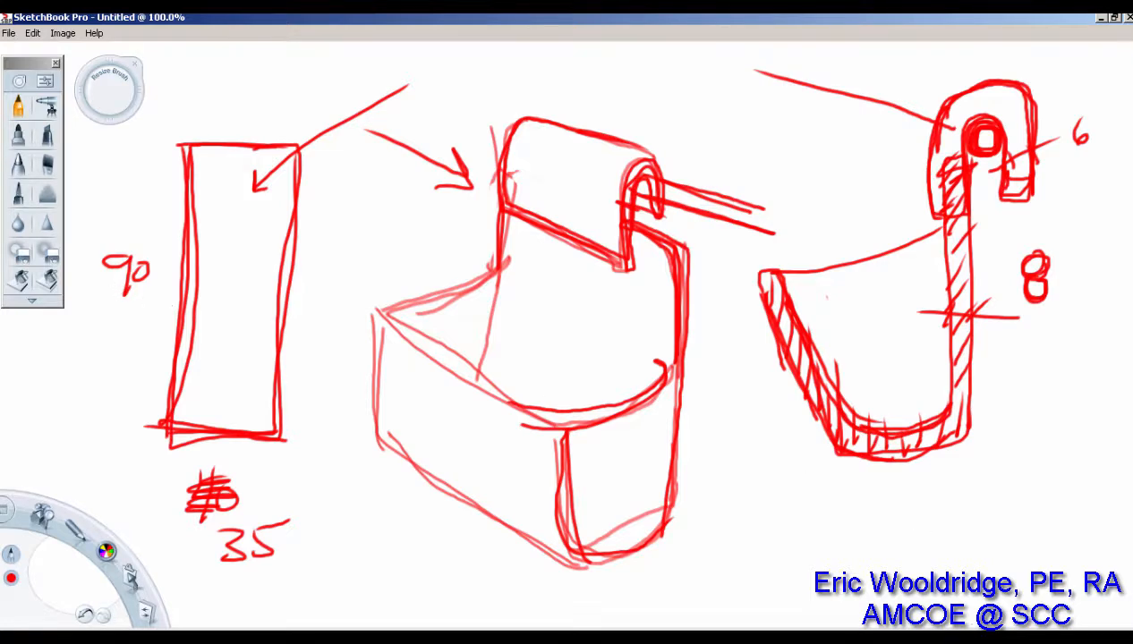
Switch to Fusion 360 and start a new sketch on the plane that faces the right view
left_click(841, 612)
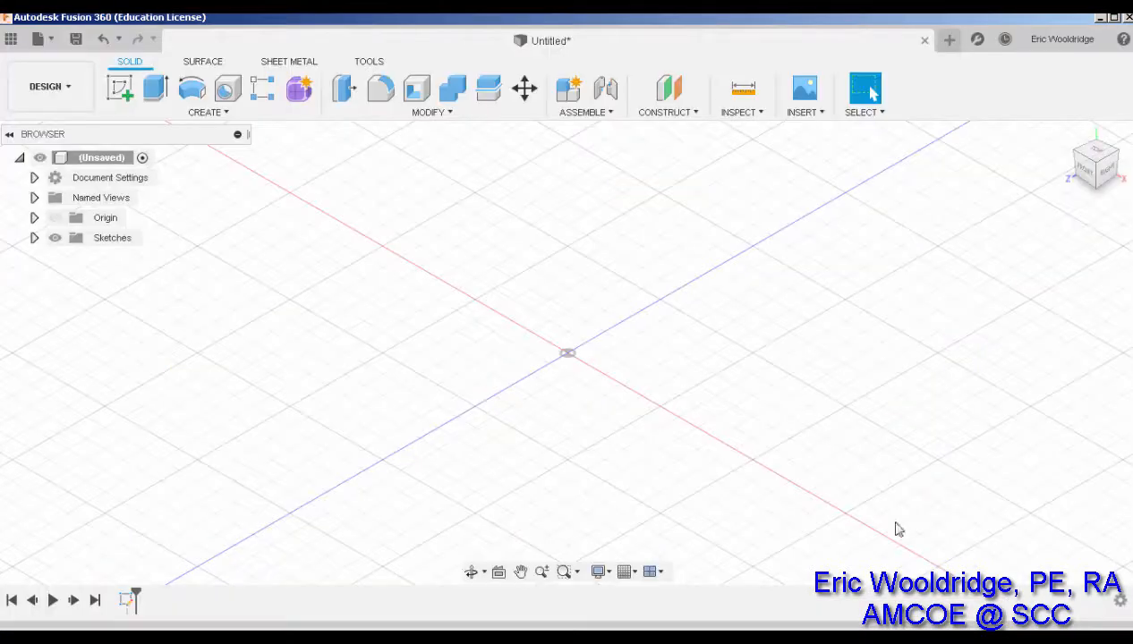
left_click(125, 93)
left_click(552, 337)
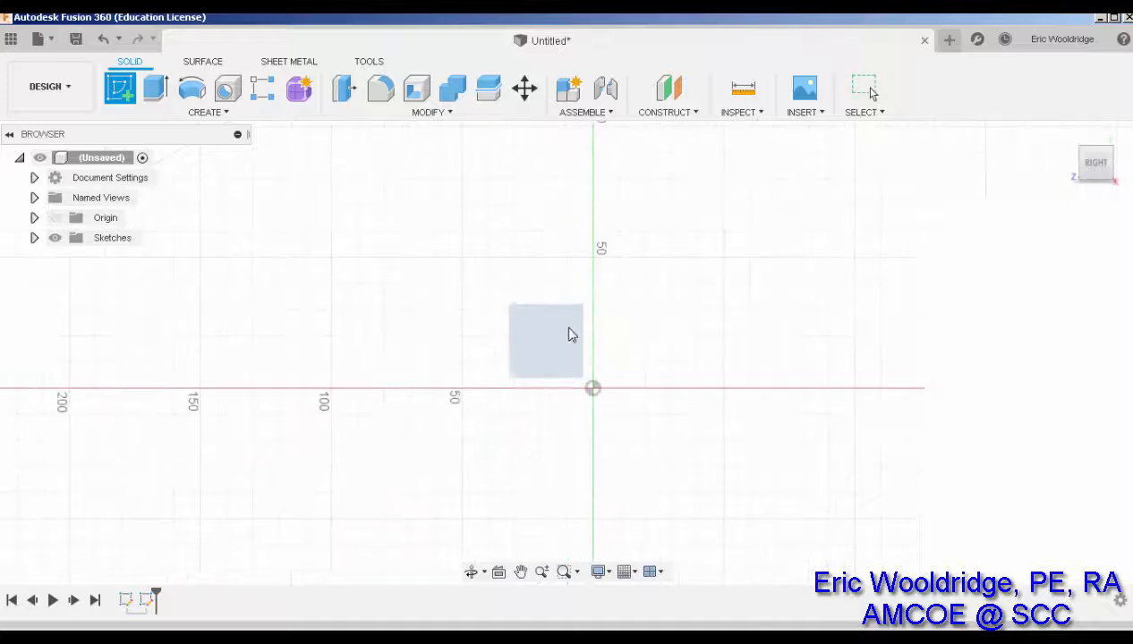
middle_click_drag(680, 313, 493, 303)
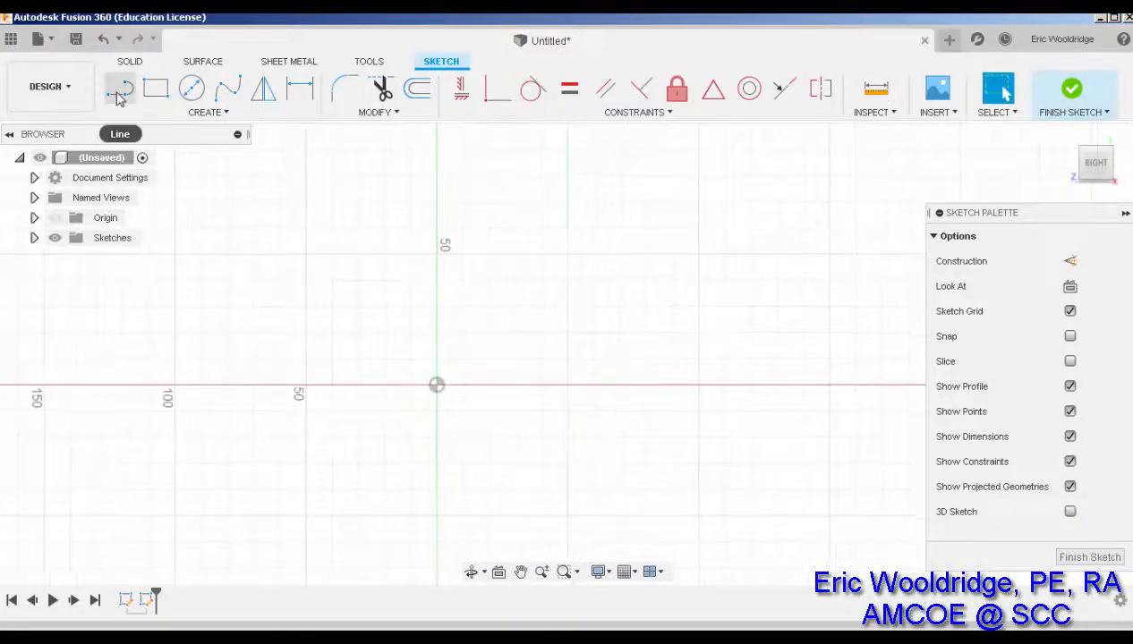
Sketch an upright construction rectangle about 36 mm wide and 90 mm tall, beside the vertical axis
left_click(119, 95)
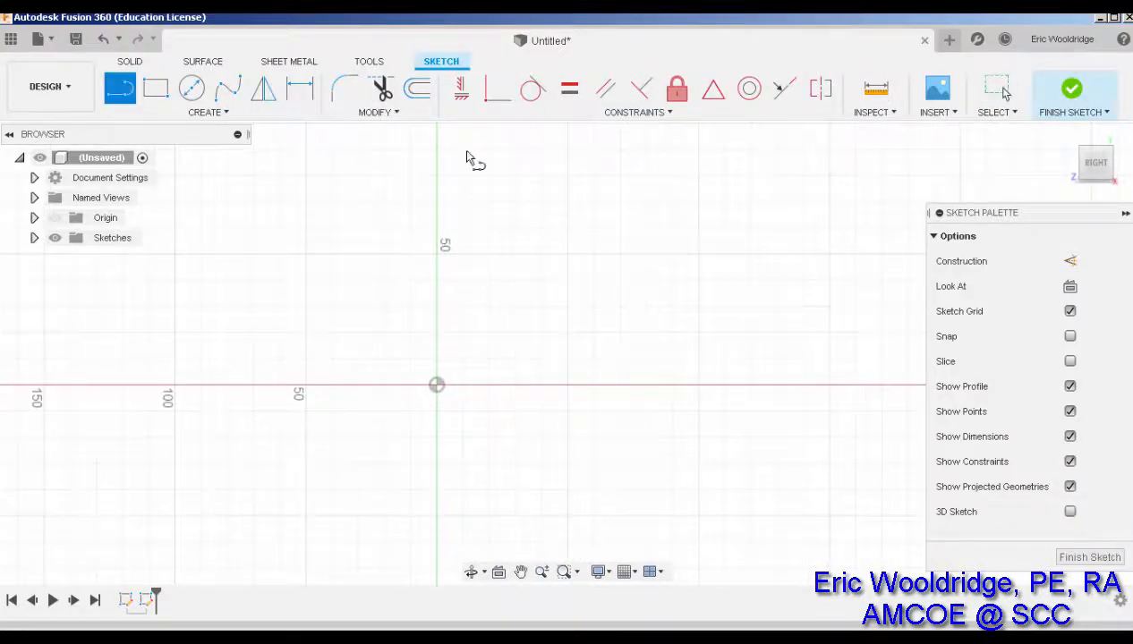
left_click(1070, 261)
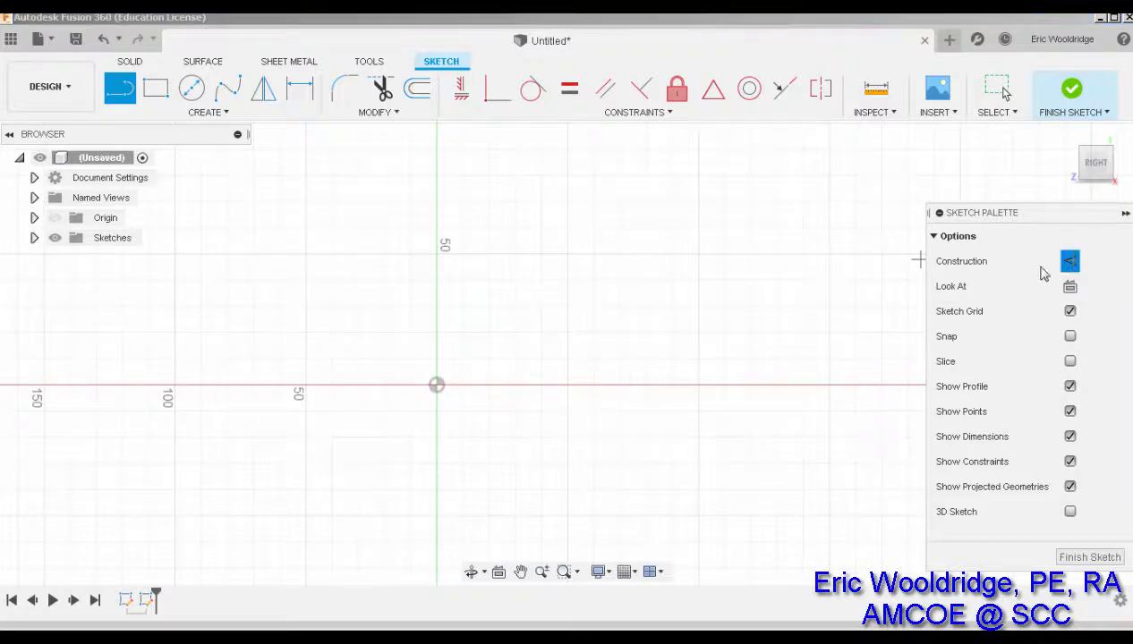
left_click(157, 90)
left_click(549, 158)
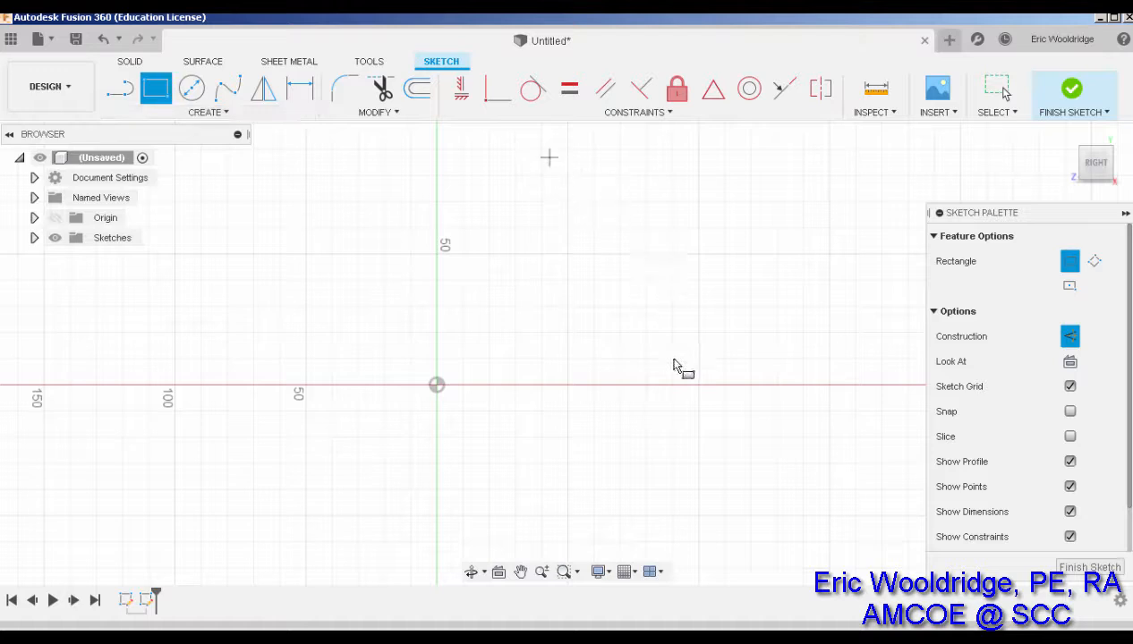
left_click(644, 395)
middle_click_drag(748, 387, 708, 423)
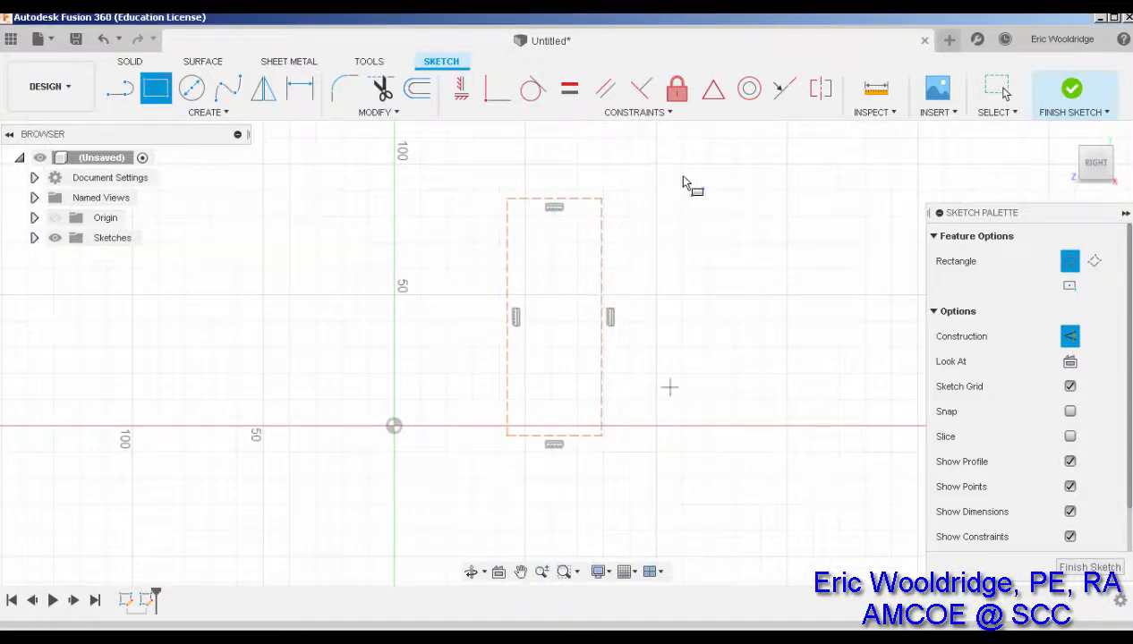
middle_click_drag(680, 206, 628, 251)
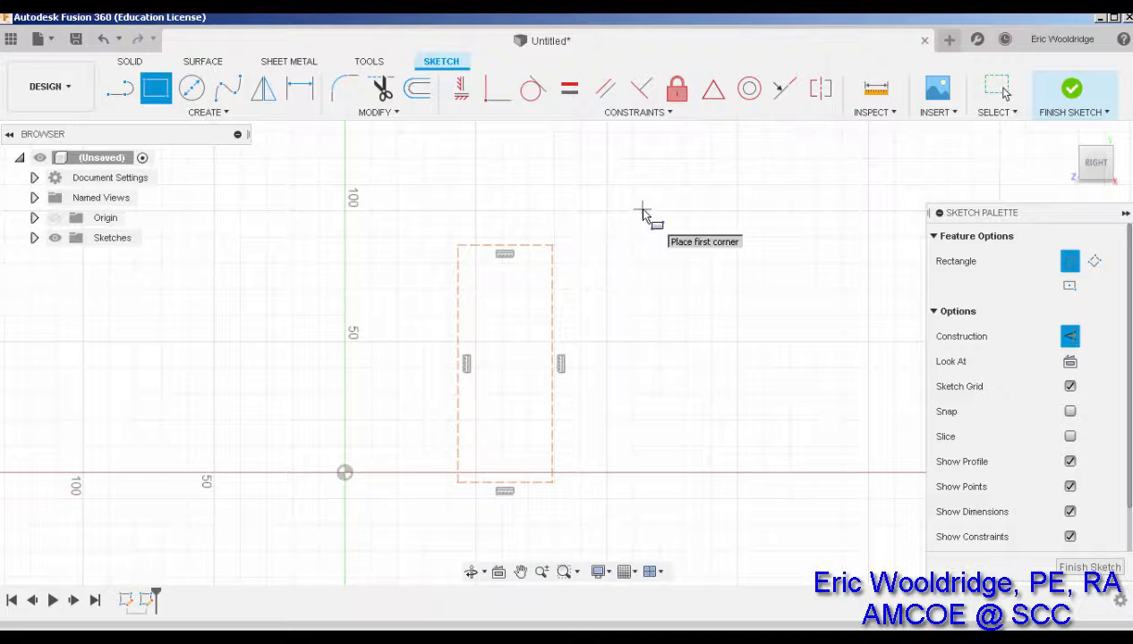
Sketch a 6 mm diameter construction circle above the rectangle, beyond its upper right corner
left_click(191, 88)
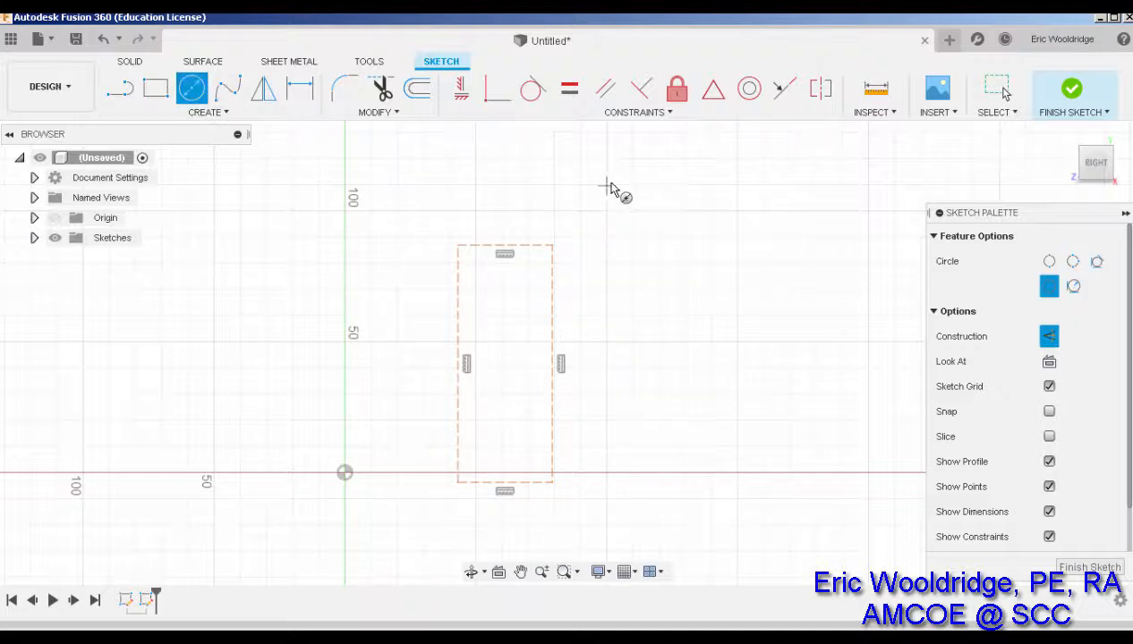
left_click(617, 182)
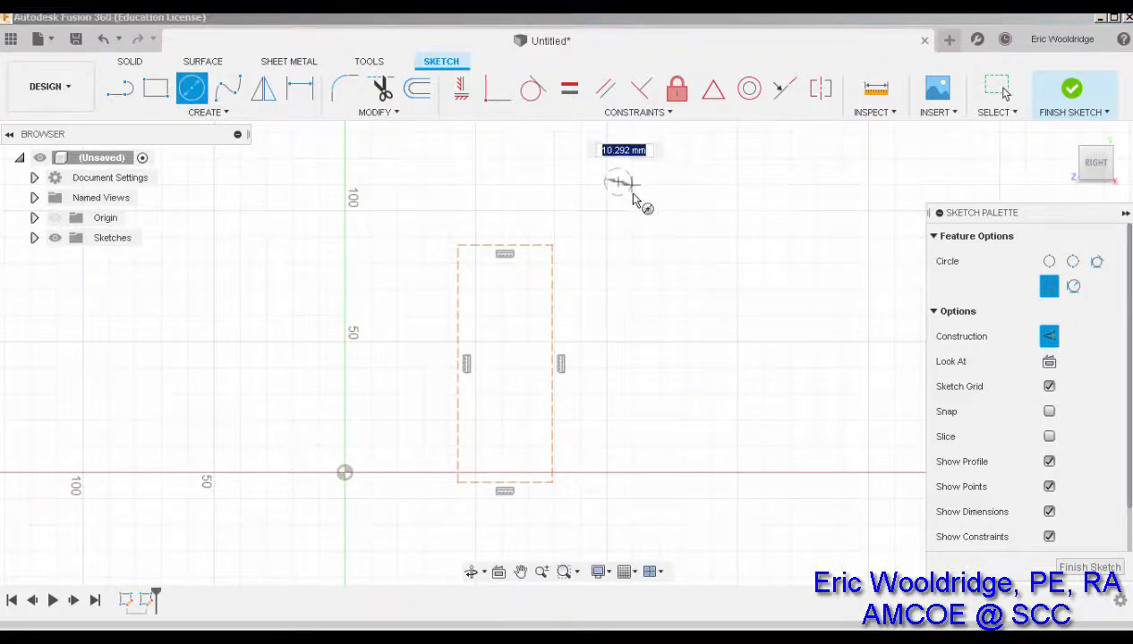
type("6")
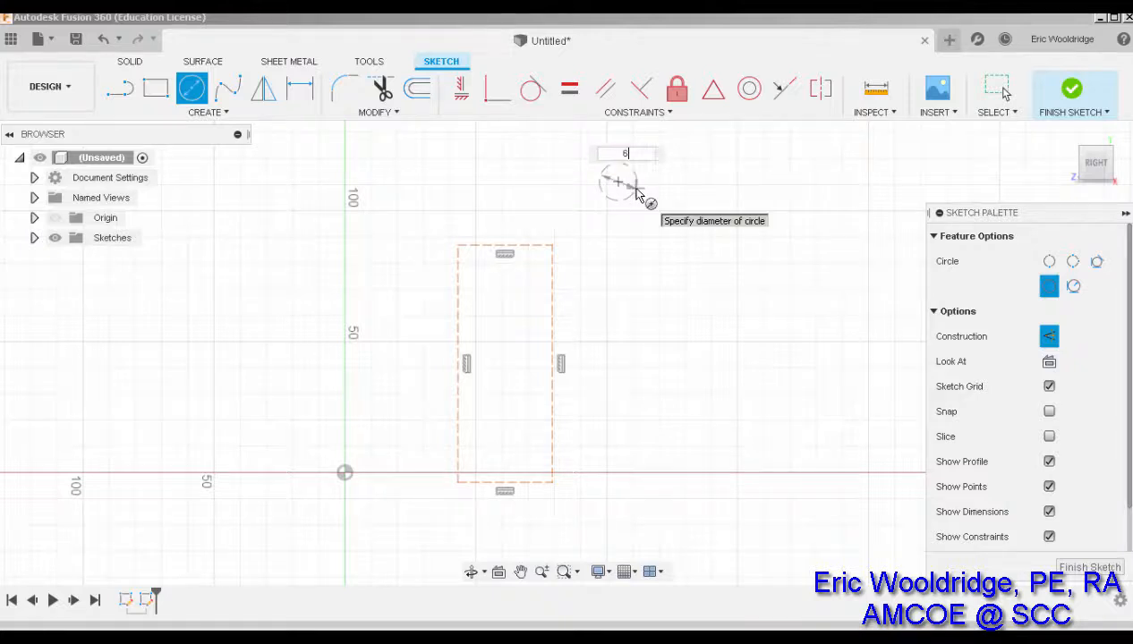
key("Return")
key("Escape")
middle_click_drag(632, 228, 646, 226)
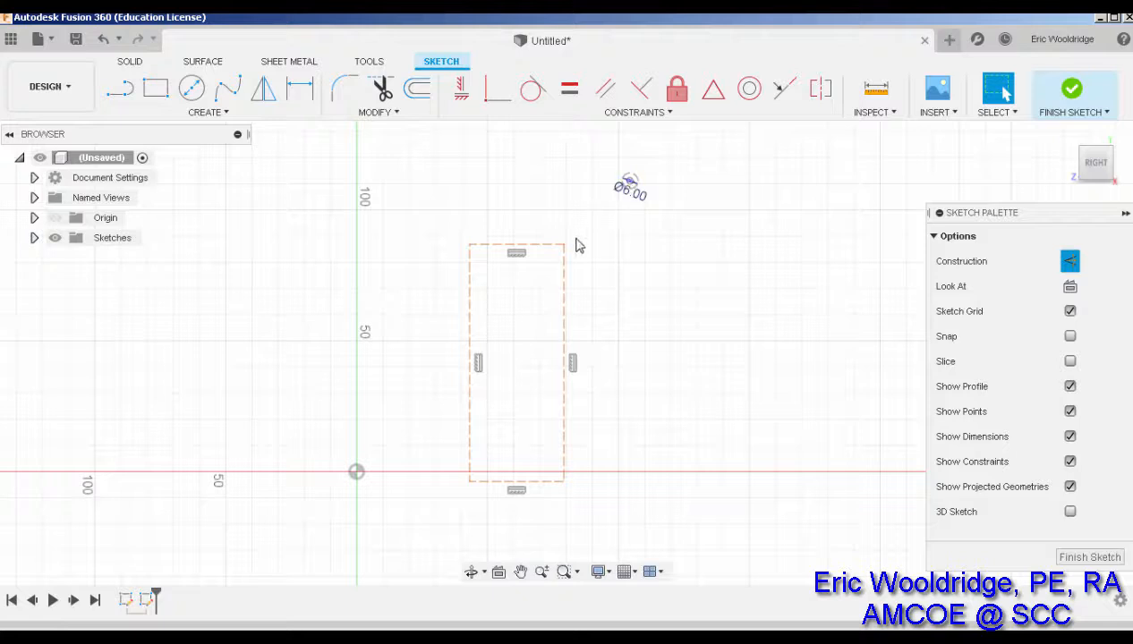
Reposition the 6 mm circle just above and outside the rectangle's upper right corner
left_click_drag(629, 185, 600, 239)
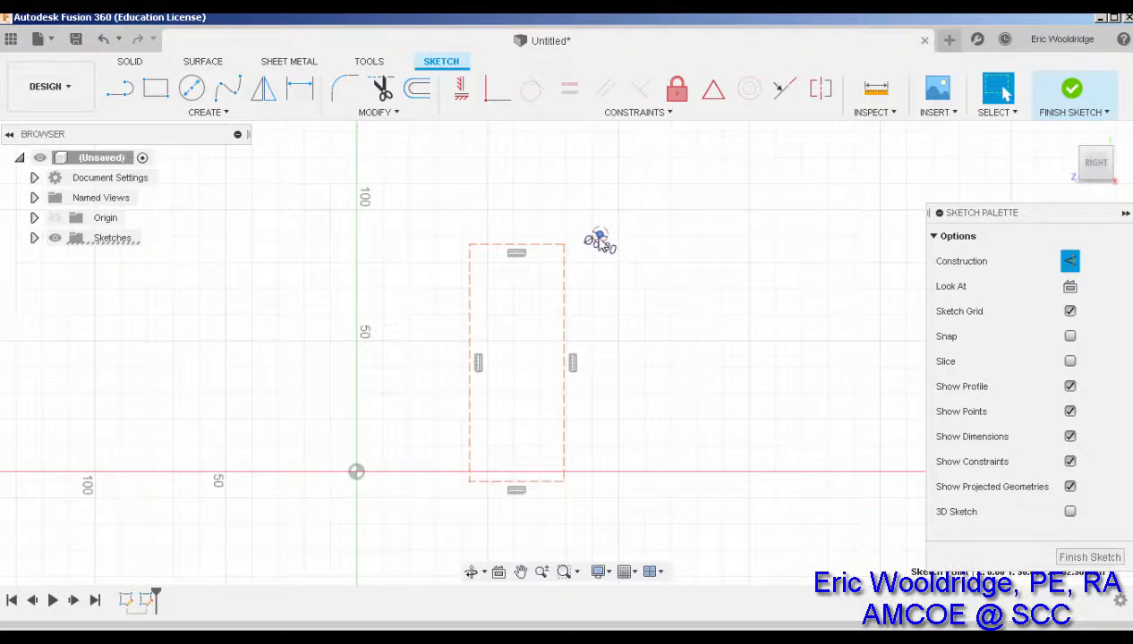
left_click_drag(600, 240, 562, 228)
scroll(580, 238, "up", 3)
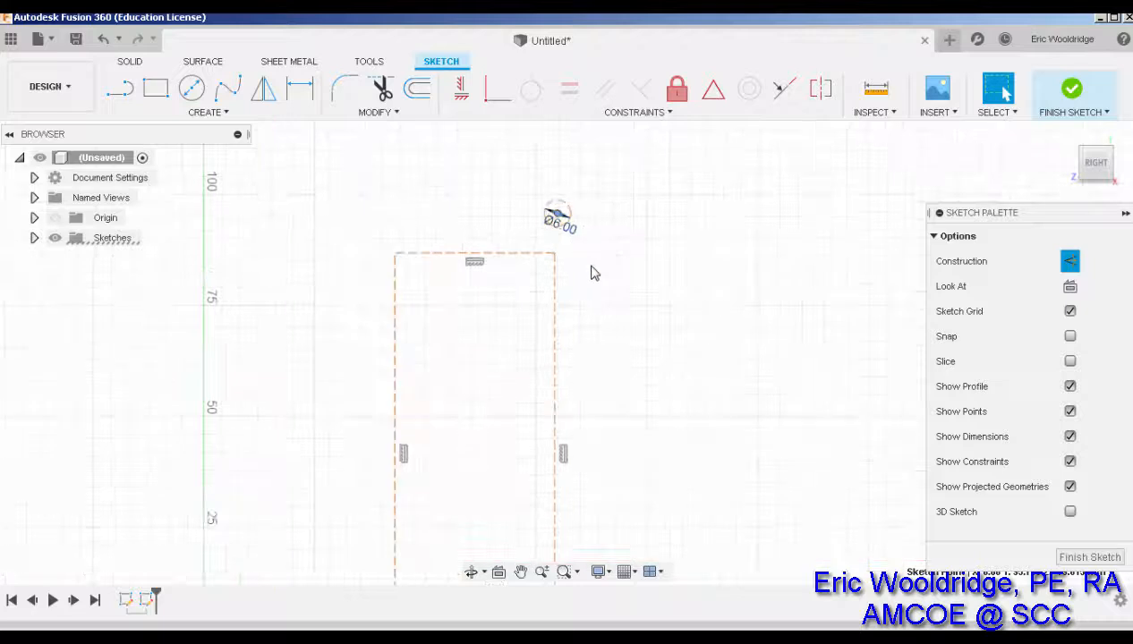
scroll(590, 273, "down", 2)
left_click_drag(562, 230, 600, 247)
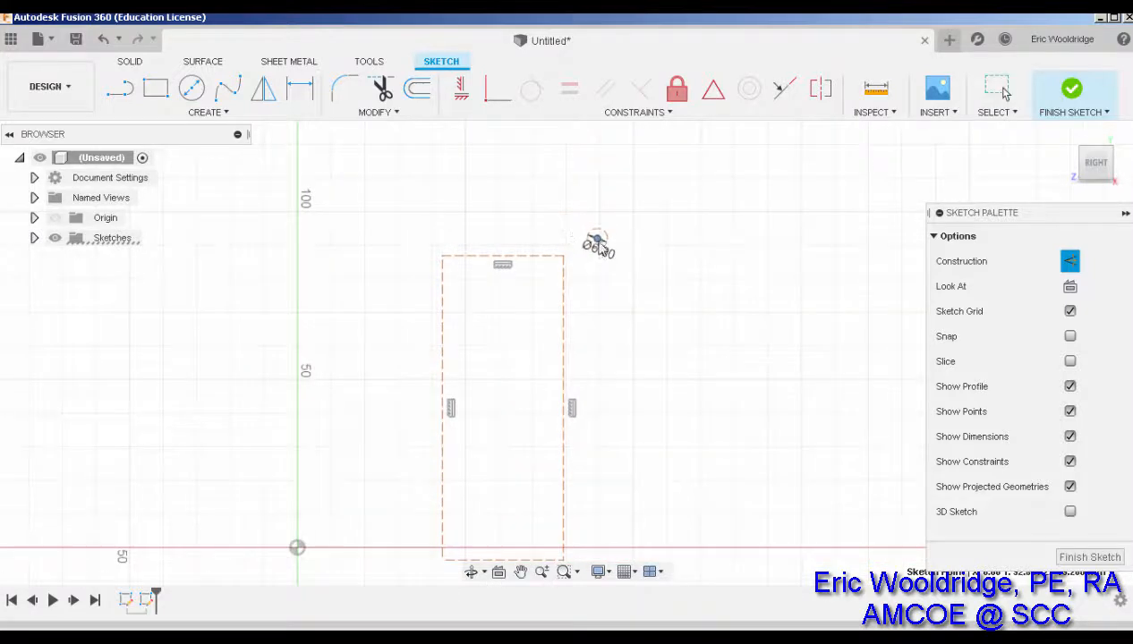
middle_click_drag(607, 296, 603, 258)
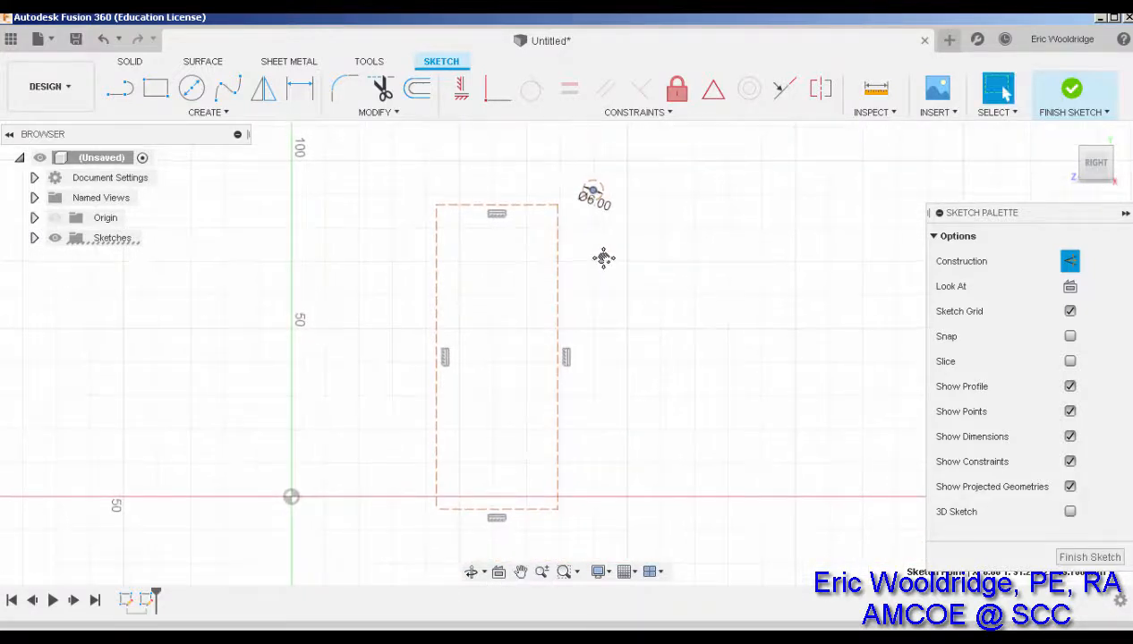
left_click_drag(592, 195, 579, 185)
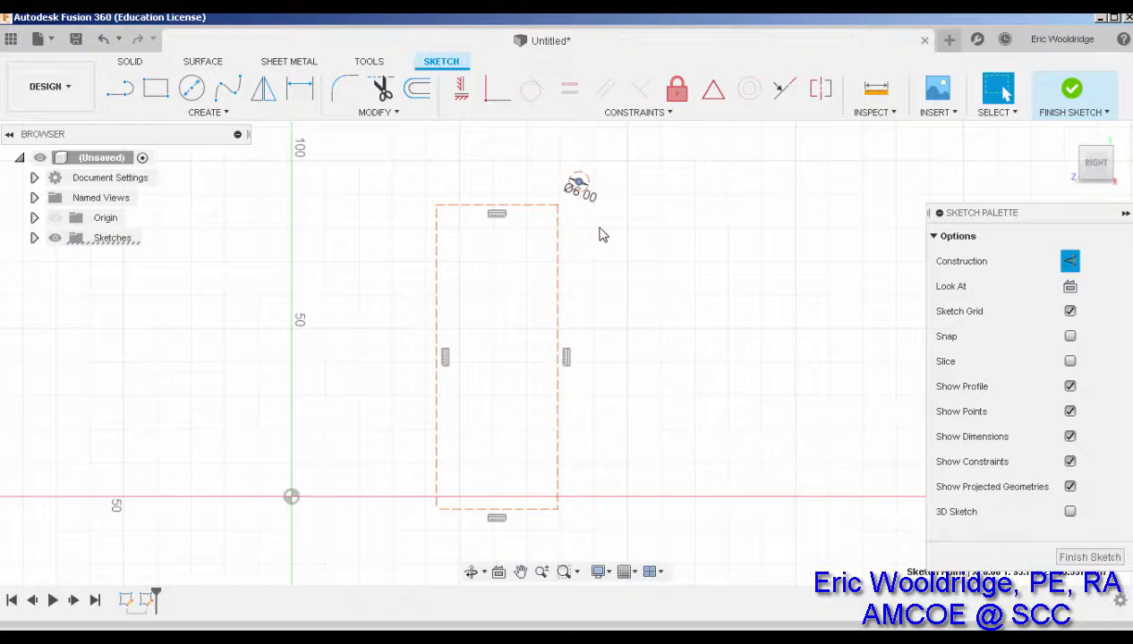
scroll(601, 235, "down", 1)
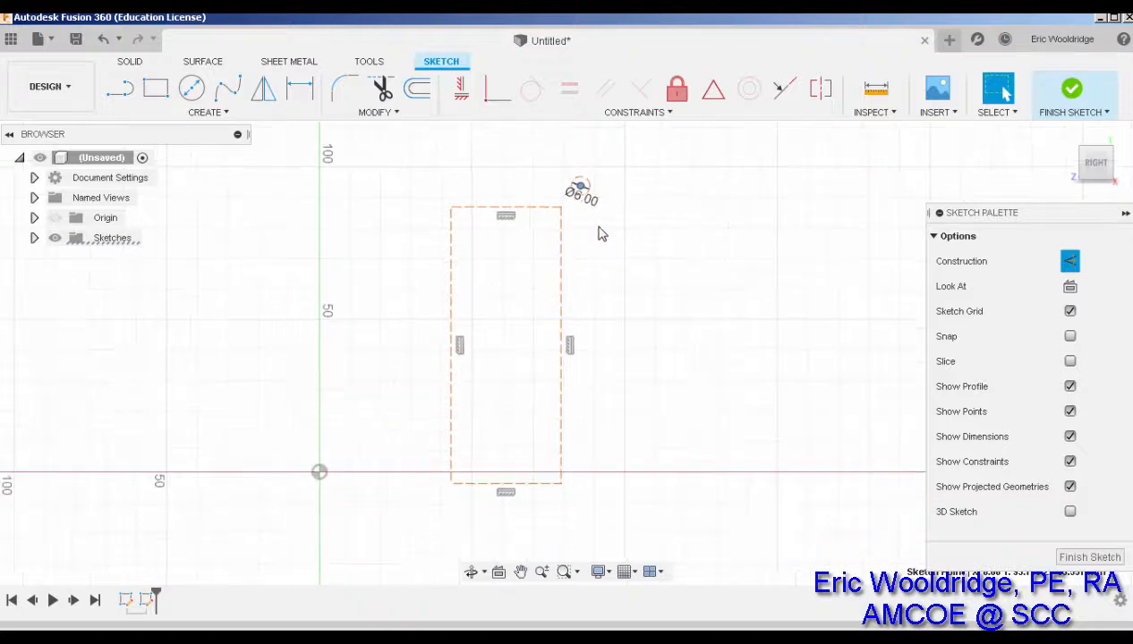
With construction mode off, sketch an open U-shaped fit point spline around the rectangle's lower part, its right leg rising to just below the circle
left_click(226, 89)
left_click(1069, 261)
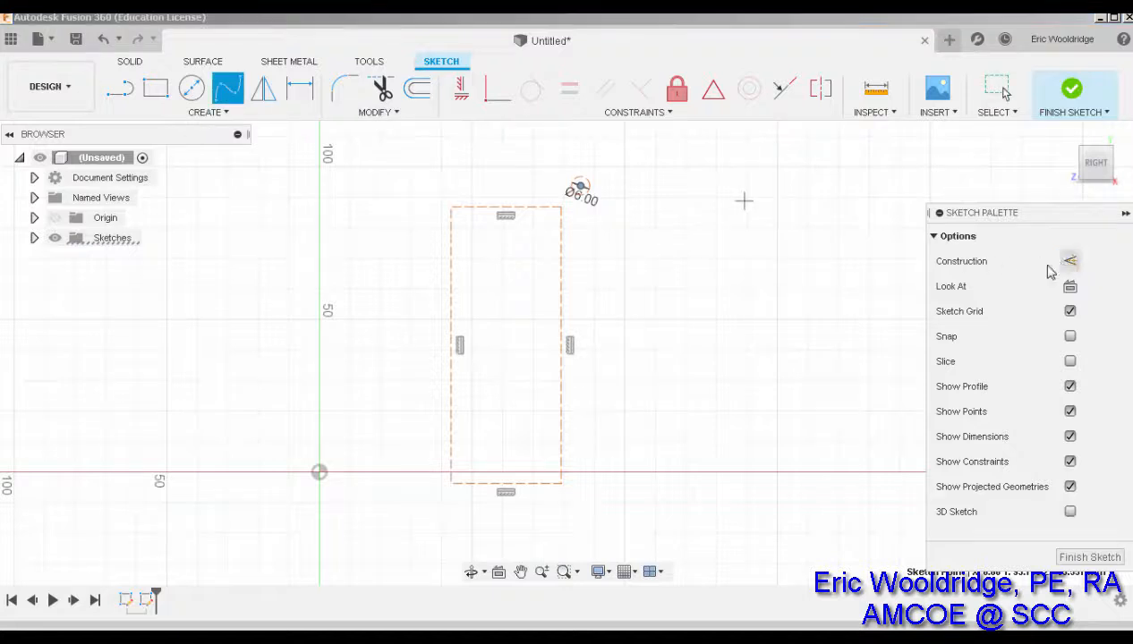
left_click(562, 267)
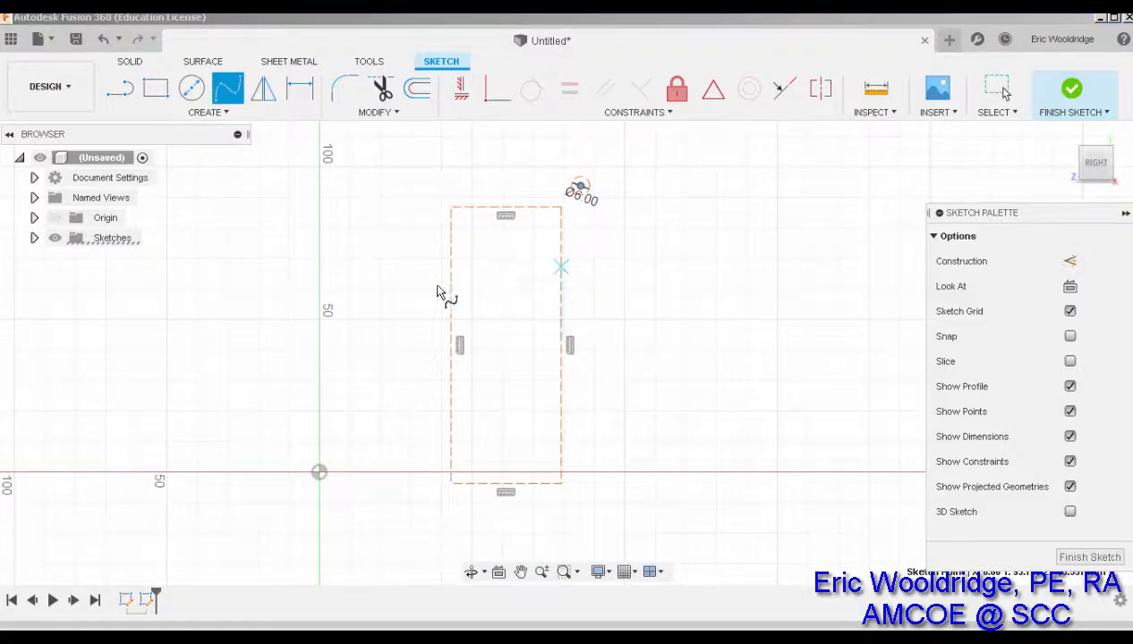
left_click(428, 356)
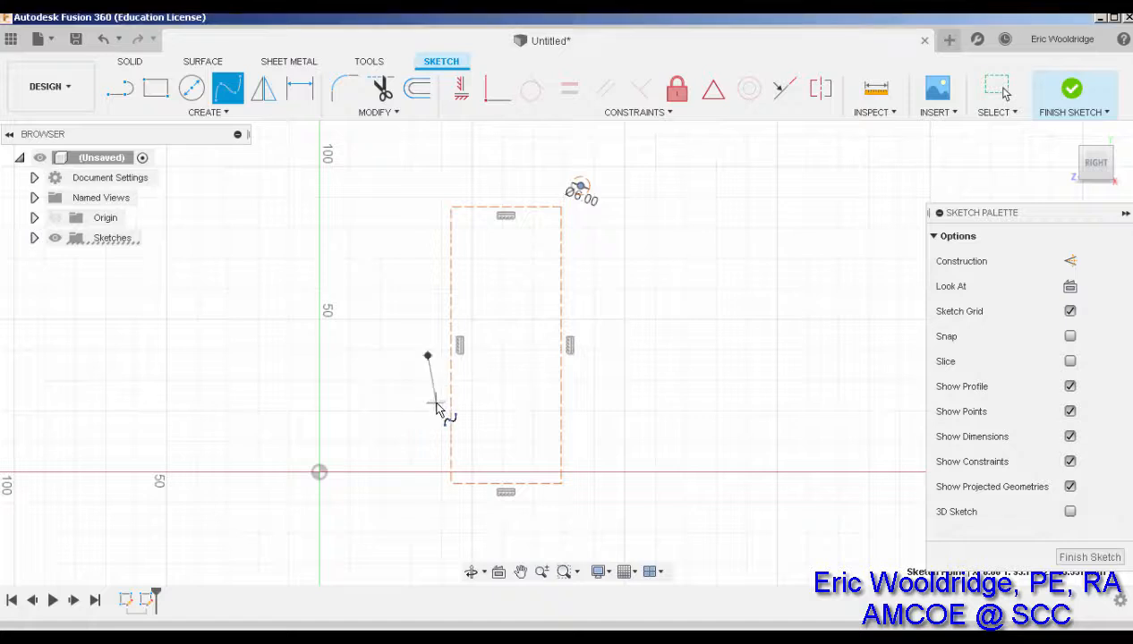
left_click(435, 402)
left_click(442, 474)
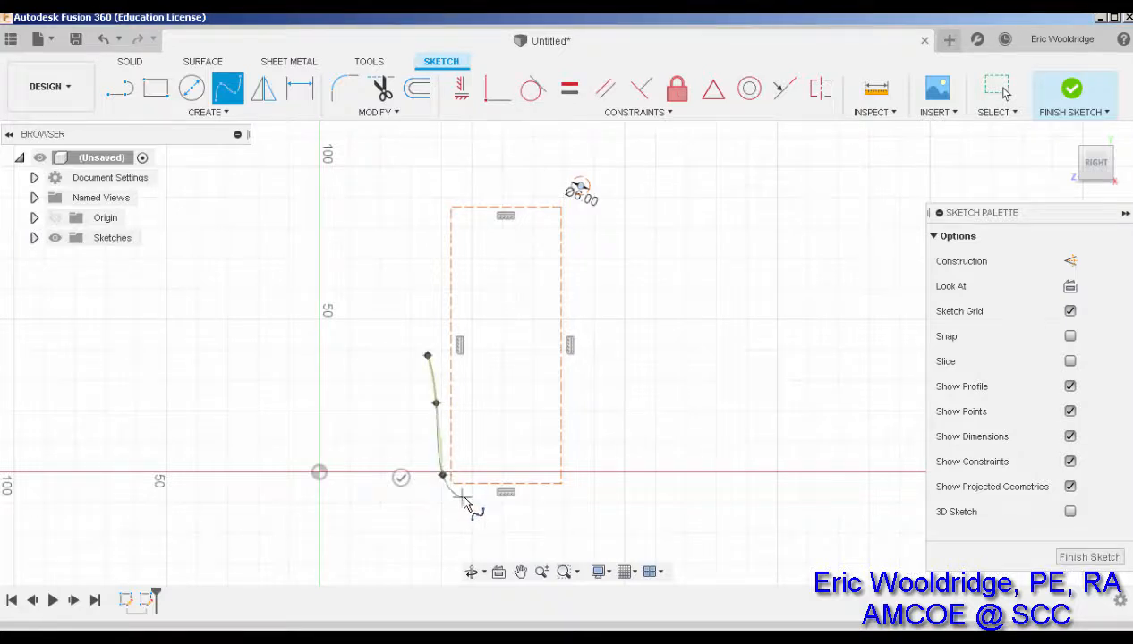
left_click(464, 497)
left_click(525, 510)
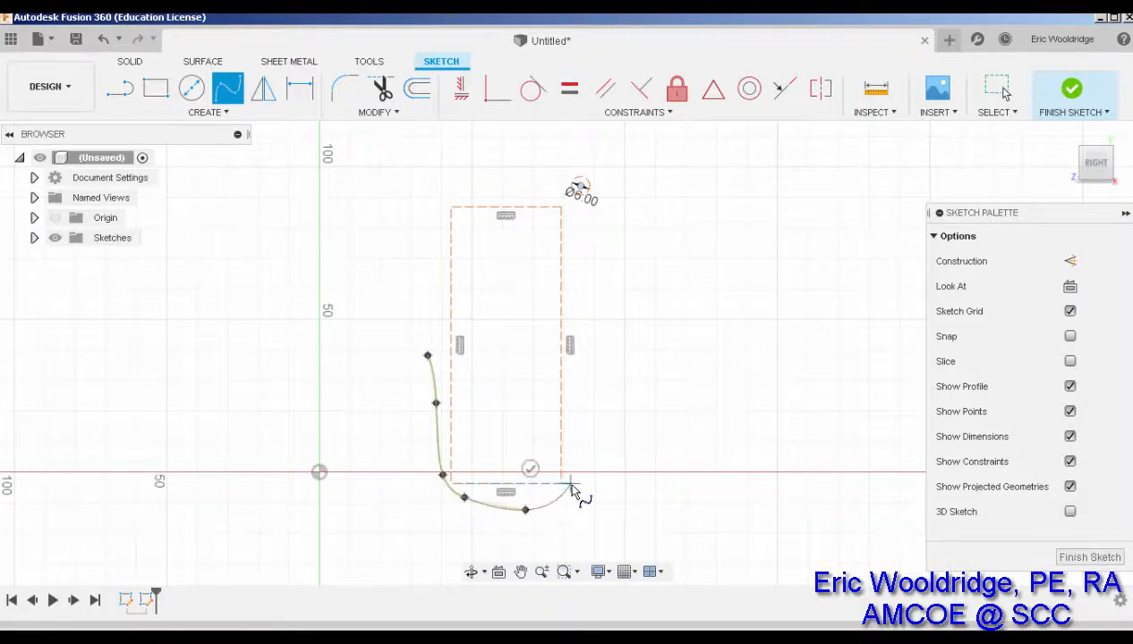
left_click(572, 483)
left_click(574, 392)
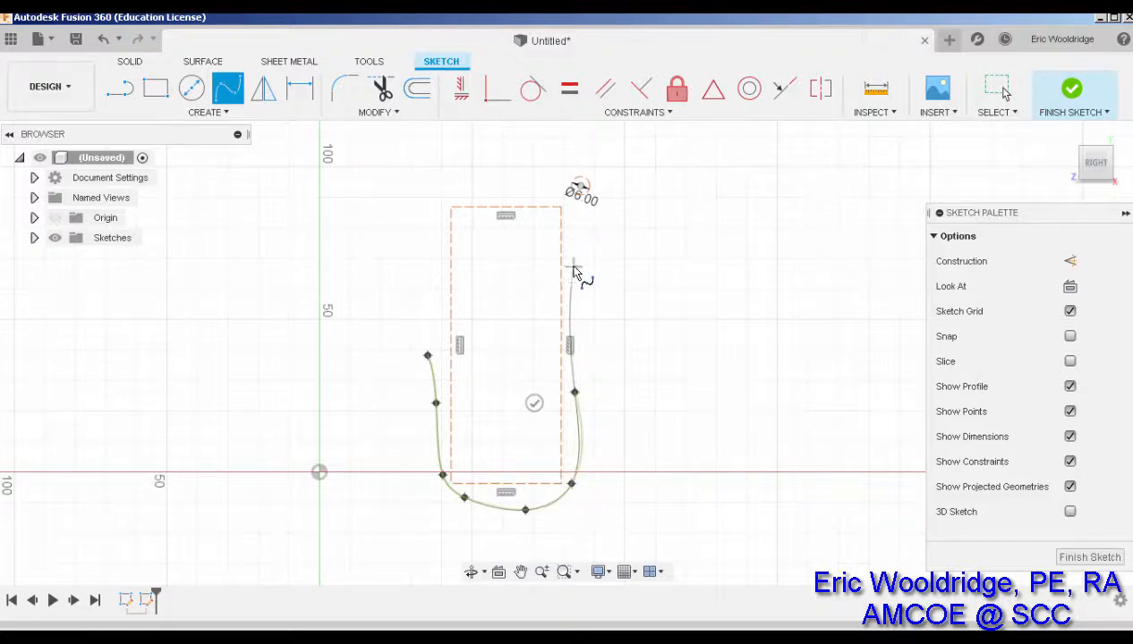
left_click(574, 267)
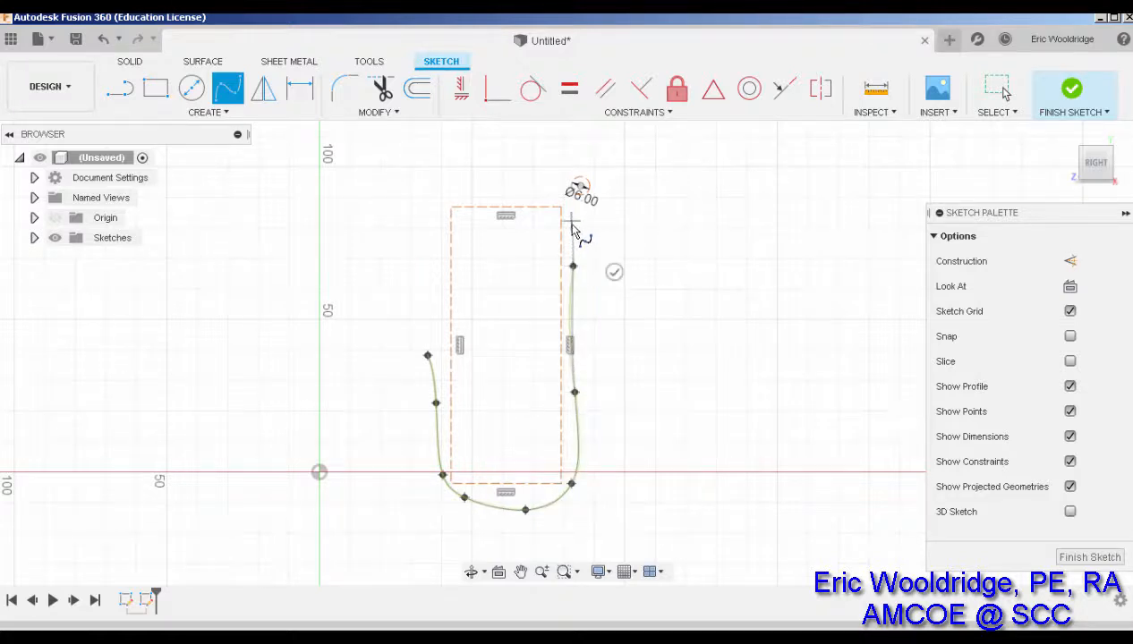
left_click(574, 221)
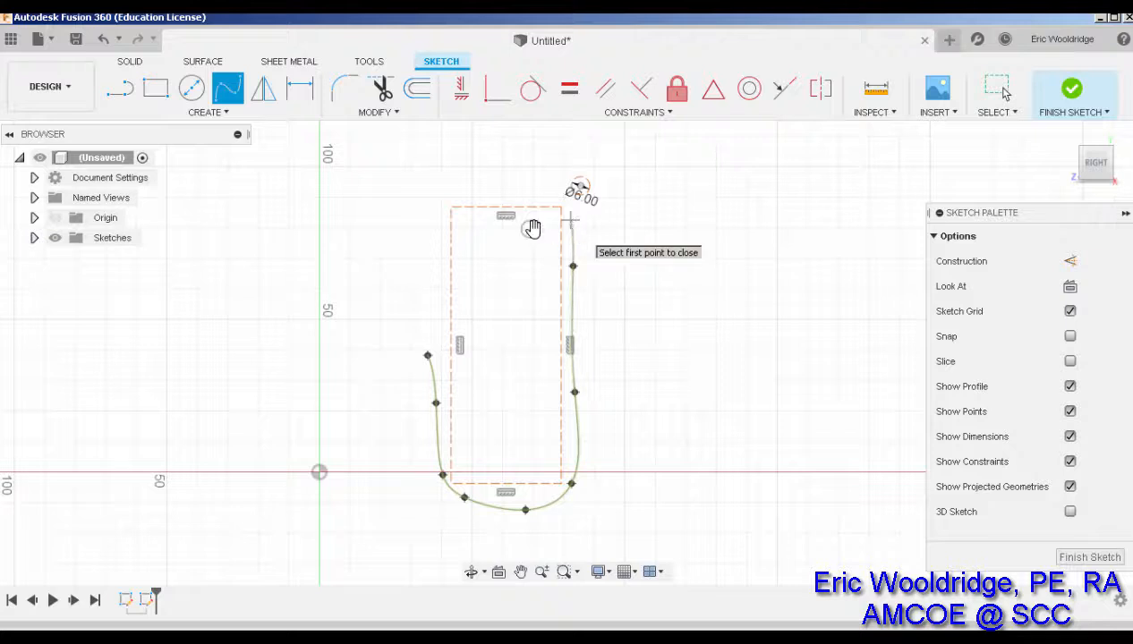
left_click(529, 227)
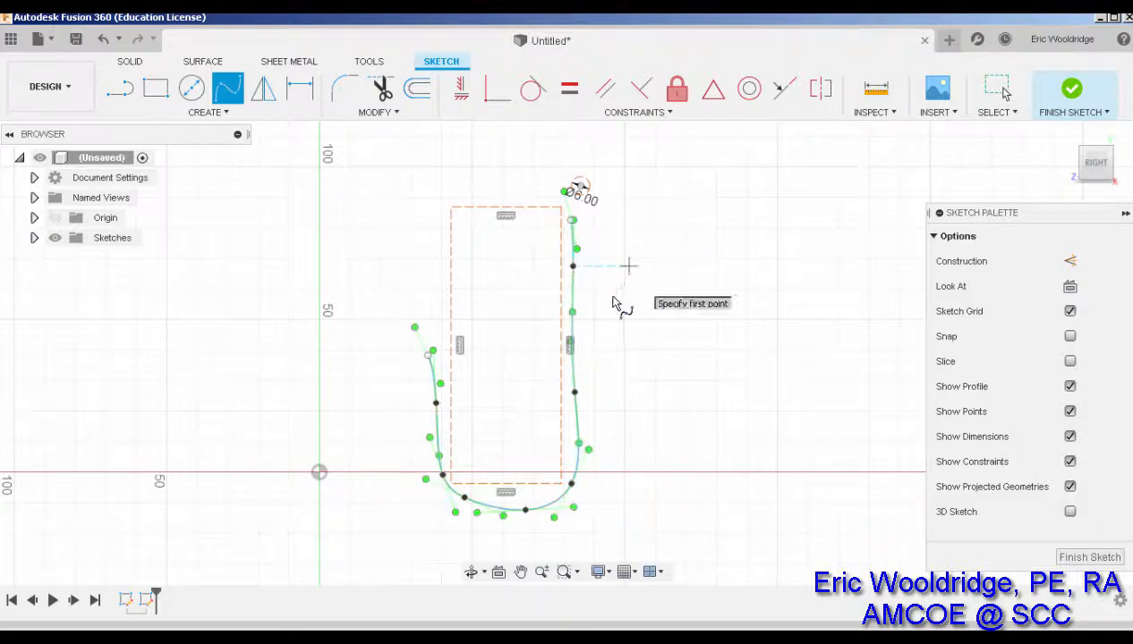
Offset the U-shaped spline outward by about 8.4 mm
key("o")
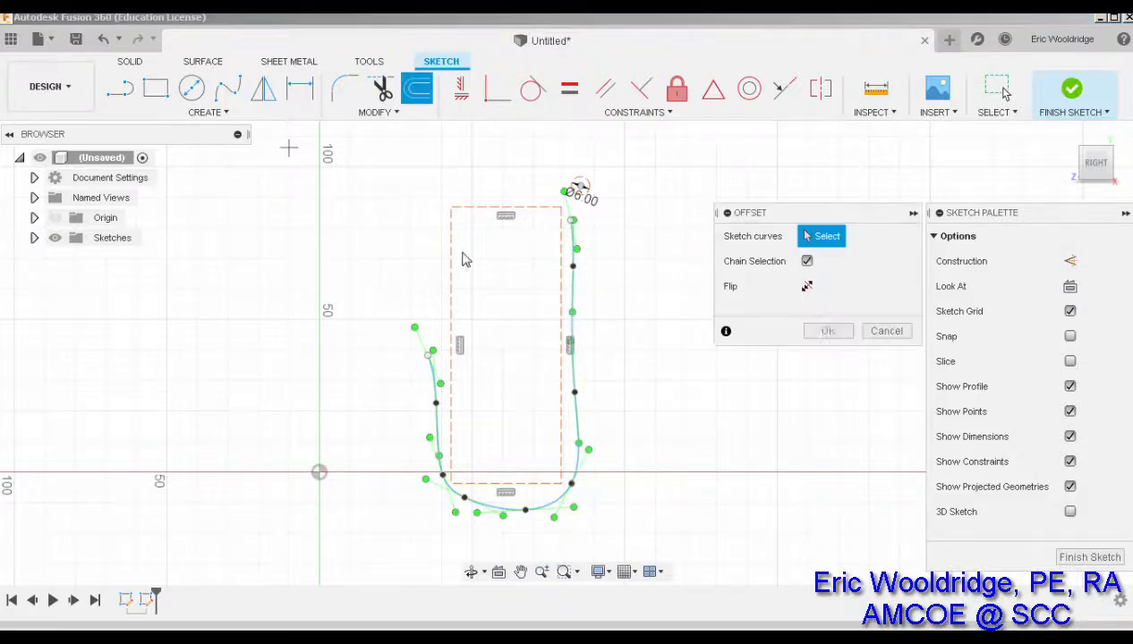
left_click(573, 286)
left_click_drag(578, 284, 601, 286)
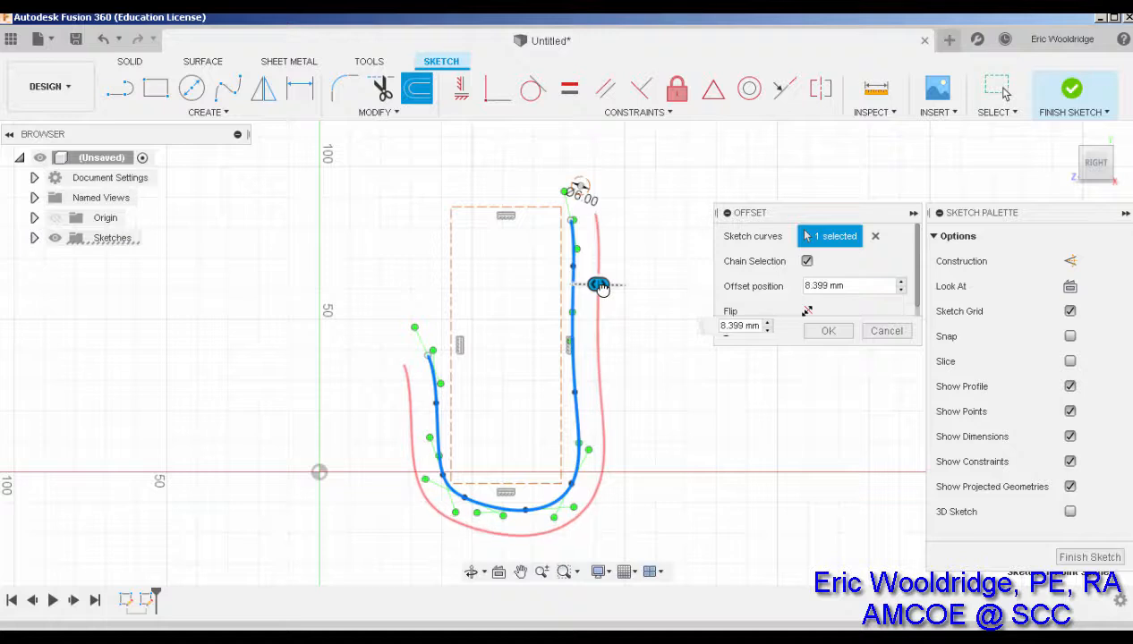
left_click(823, 330)
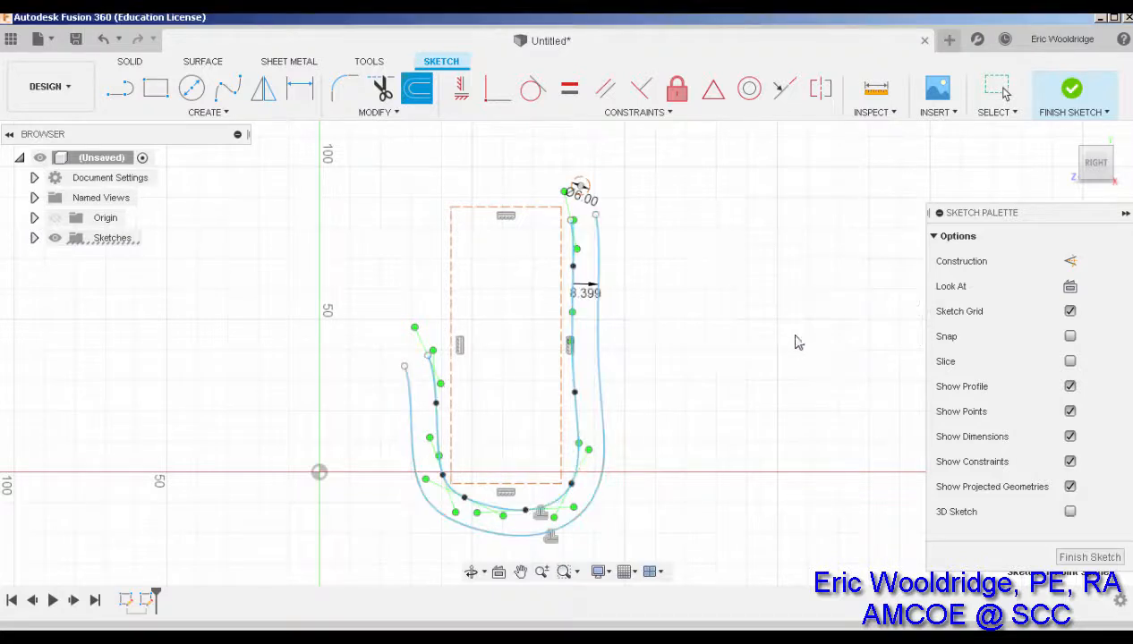
Close the profile with a straight line across each open end between the spline and its offset curve
left_click(120, 86)
left_click(428, 355)
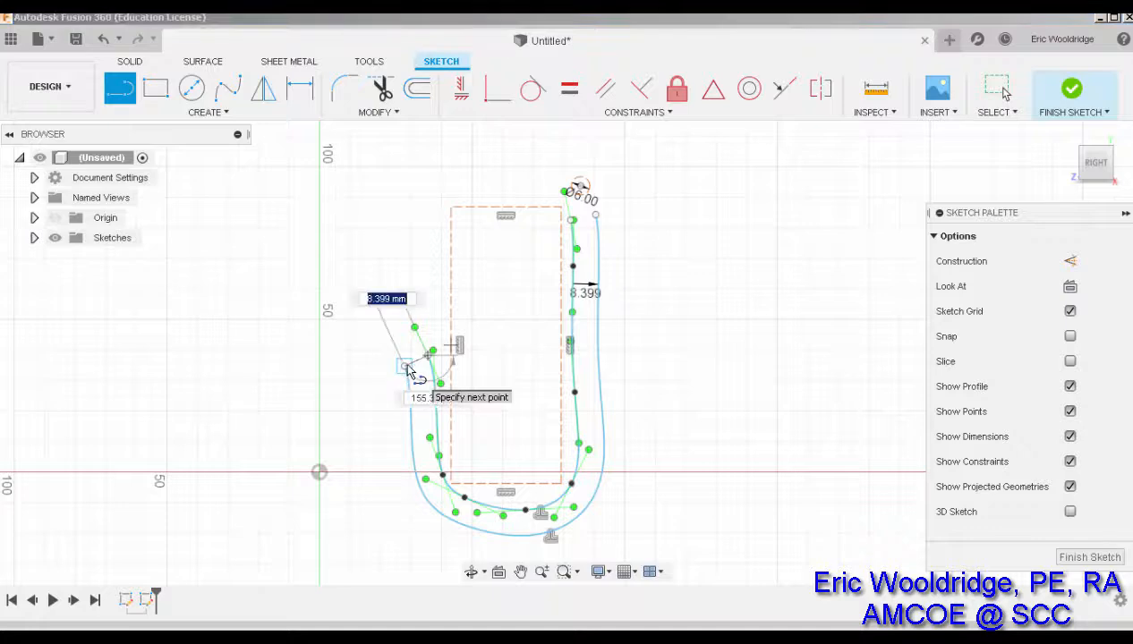
left_click(405, 366)
scroll(573, 224, "up", 4)
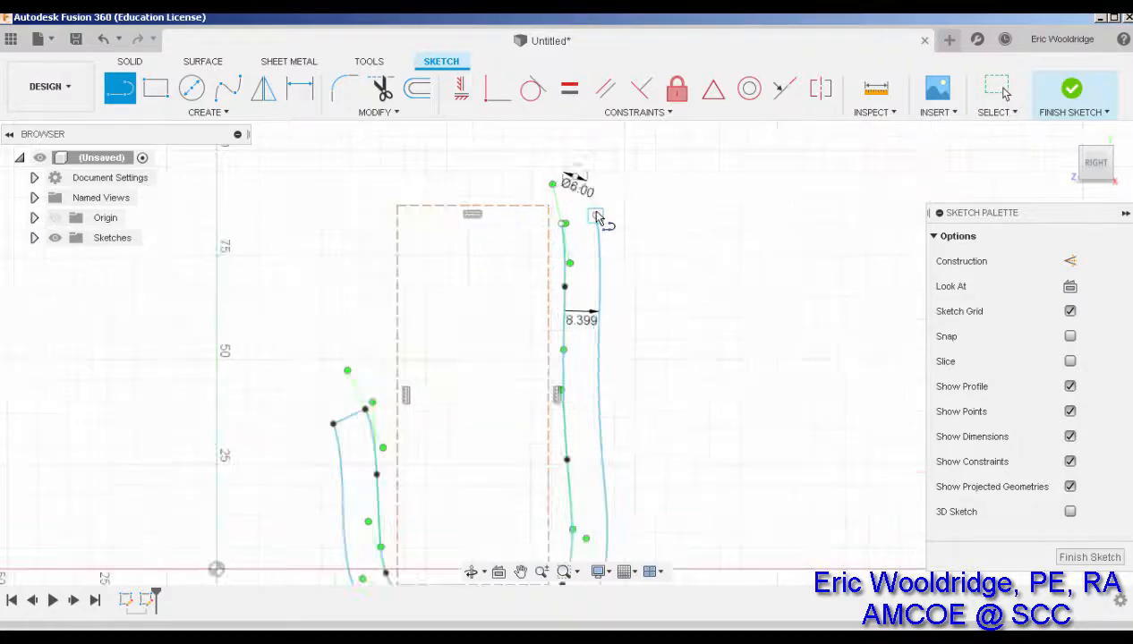
left_click(540, 232)
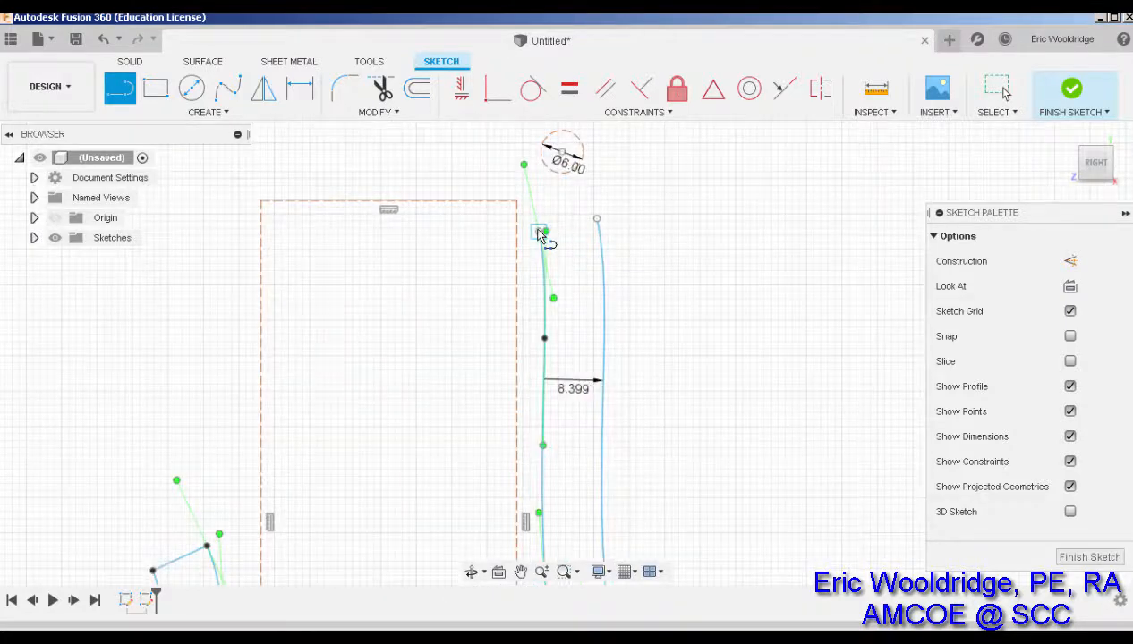
left_click(596, 218)
scroll(660, 284, "down", 3)
middle_click_drag(664, 293, 670, 217)
middle_click_drag(628, 338, 597, 347)
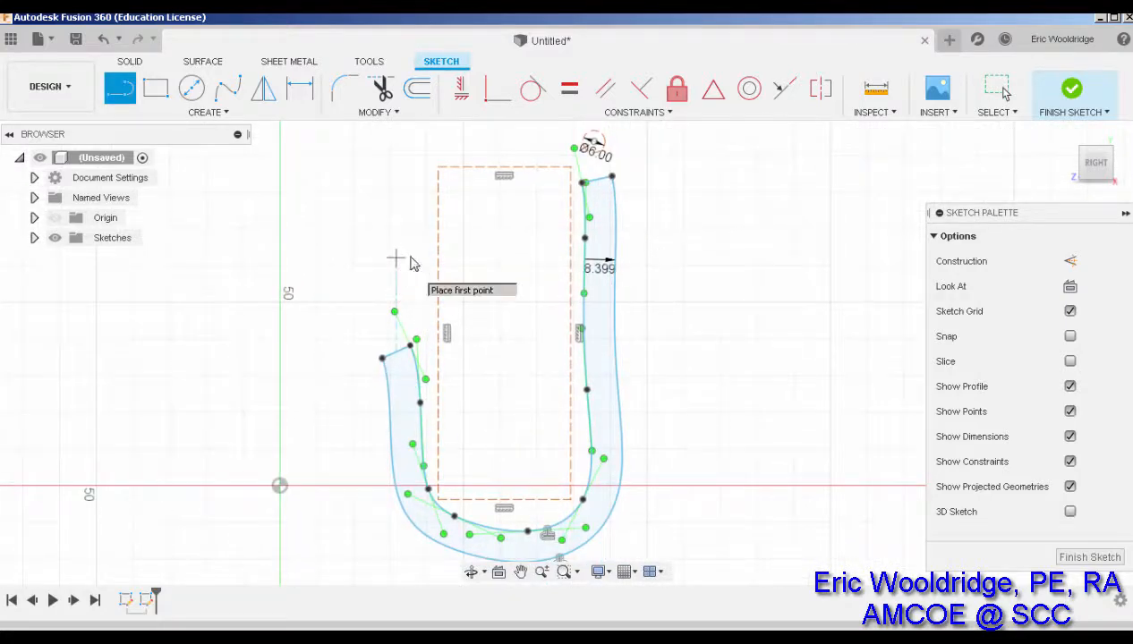
key("Escape")
Set the offset distance between the two curves to 8 mm
left_click(678, 276)
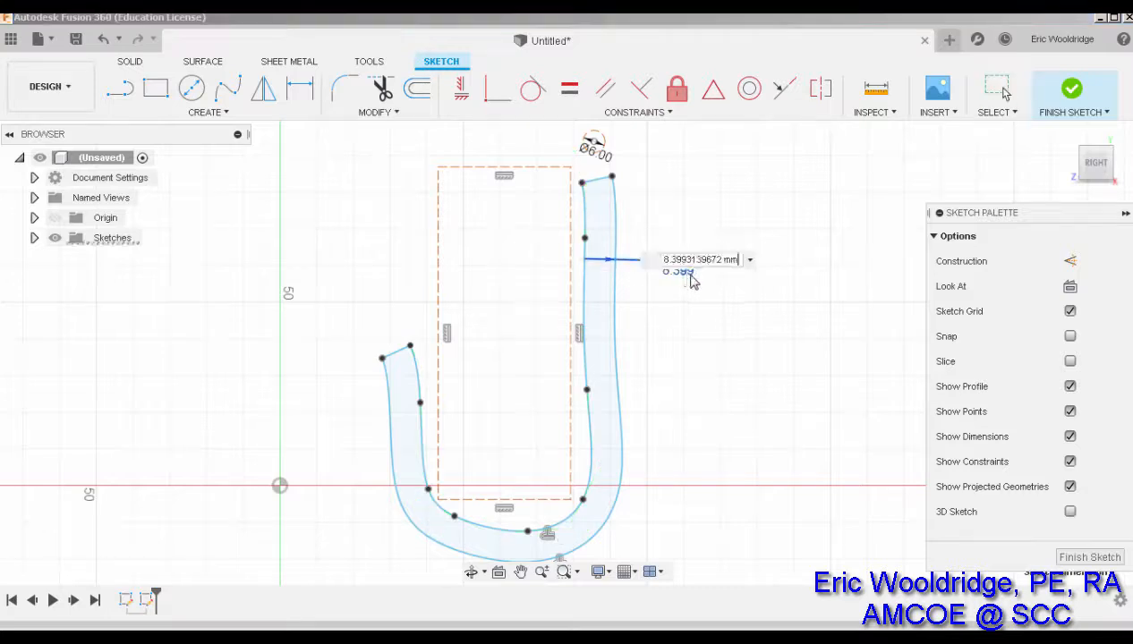
type("8")
key("Return")
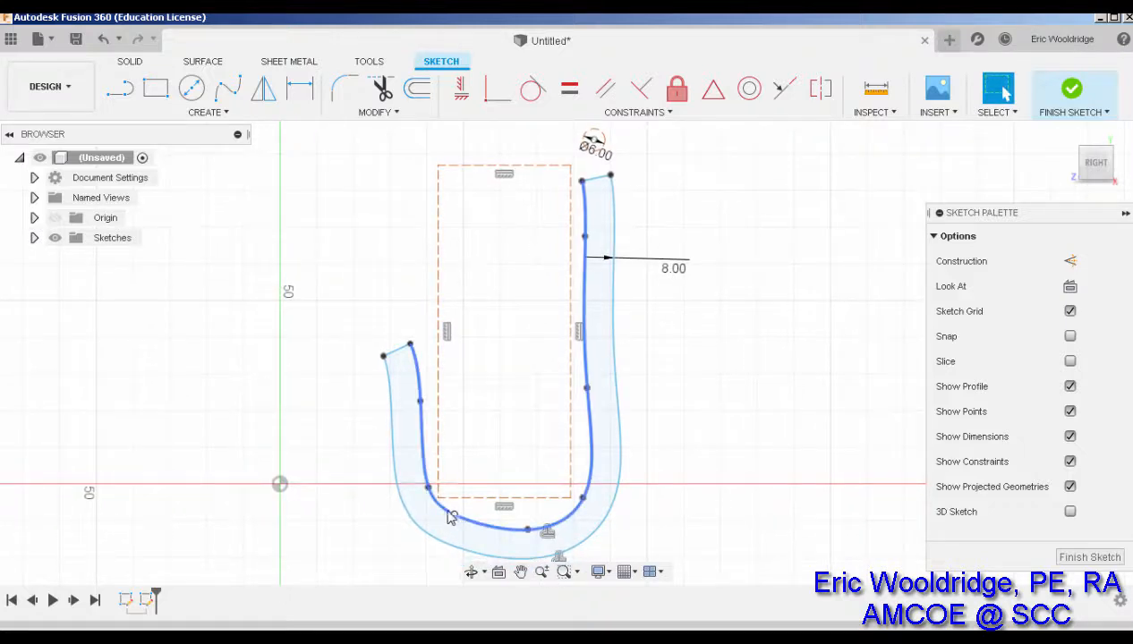
Move the spline's bottom fit points closer to the rectangle's lower edge and its lower right-leg point inward toward the rectangle
left_click_drag(448, 512, 443, 509)
left_click_drag(527, 529, 508, 521)
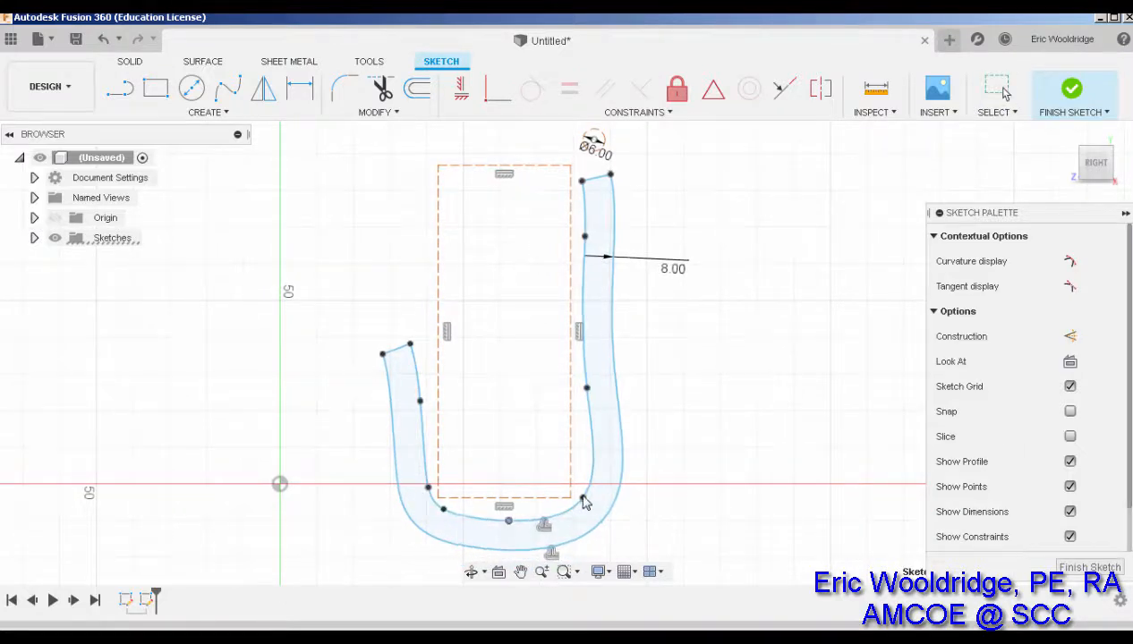
mouse_move(581, 501)
left_mouse_down()
mouse_move(571, 511)
mouse_move(566, 496)
left_mouse_up()
scroll(573, 516, "up", 4)
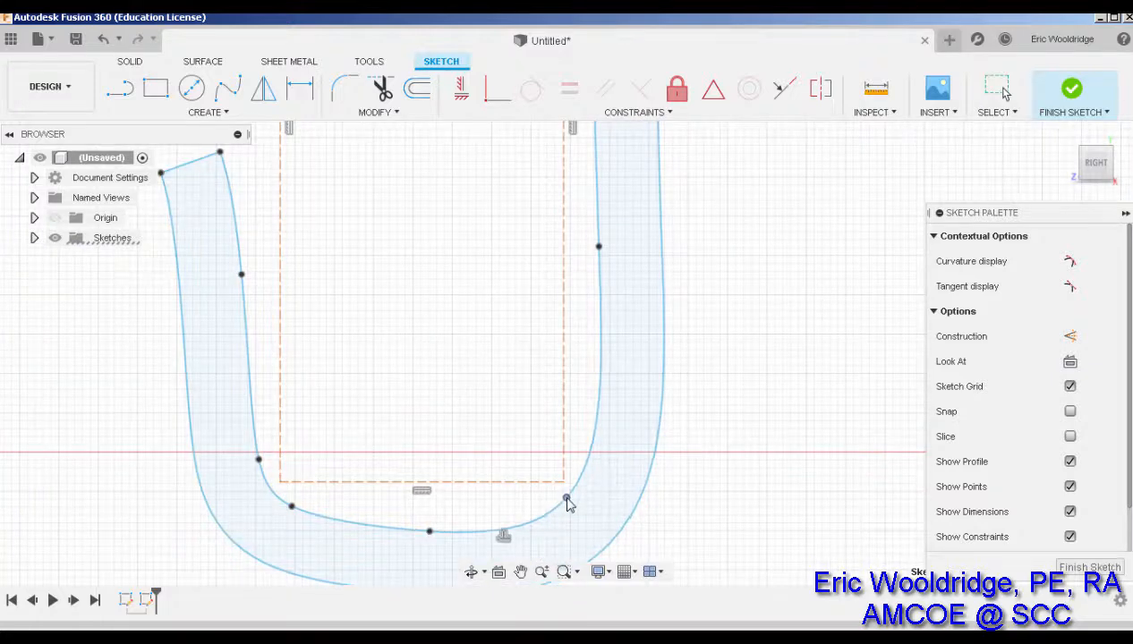
left_click_drag(598, 247, 578, 252)
Move the end fit point of the short left leg slightly up and outward from the rectangle
middle_click_drag(301, 319, 442, 392)
left_click_drag(362, 227, 348, 192)
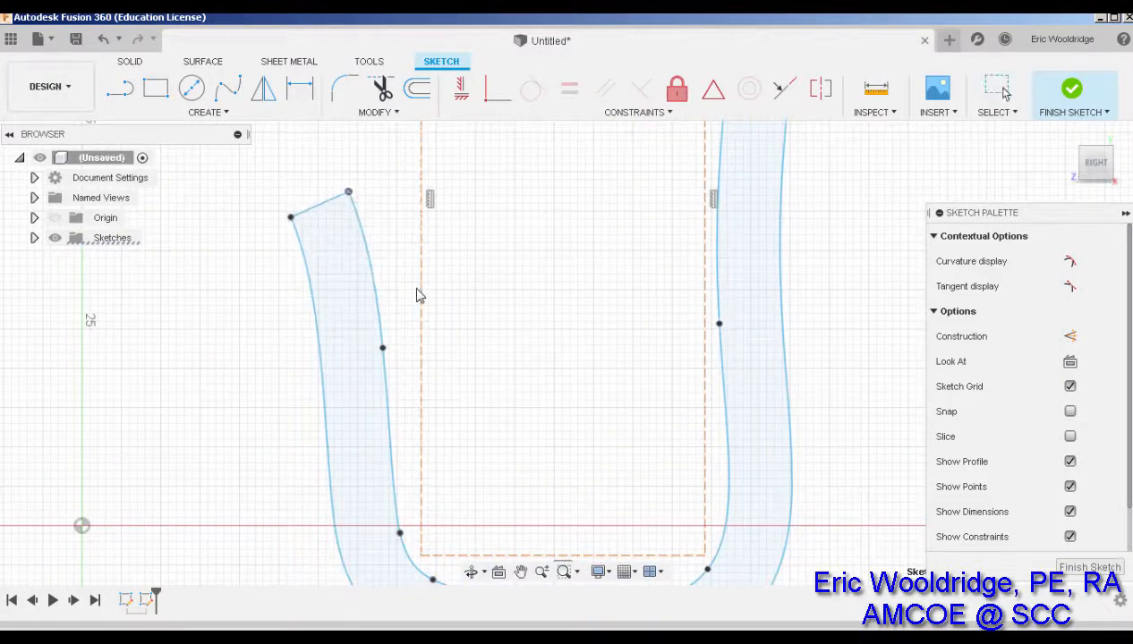
scroll(417, 296, "down", 5)
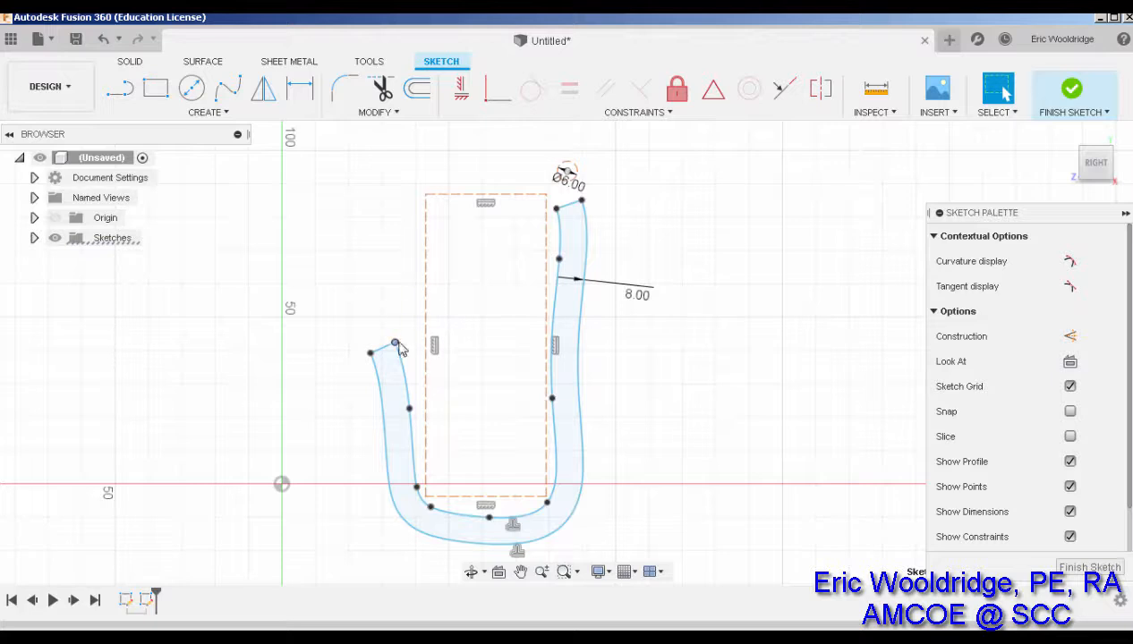
left_click_drag(397, 349, 396, 354)
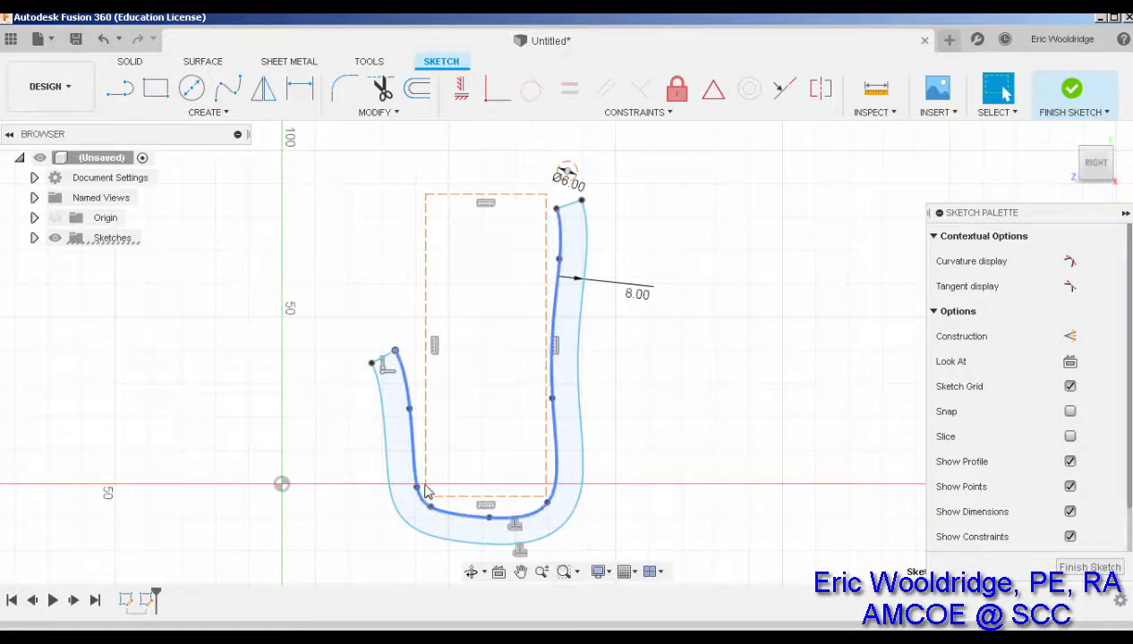
Shift the right leg's second fit point from the top inward and upward, making the leg's upper end roughly level
scroll(438, 474, "down", 1)
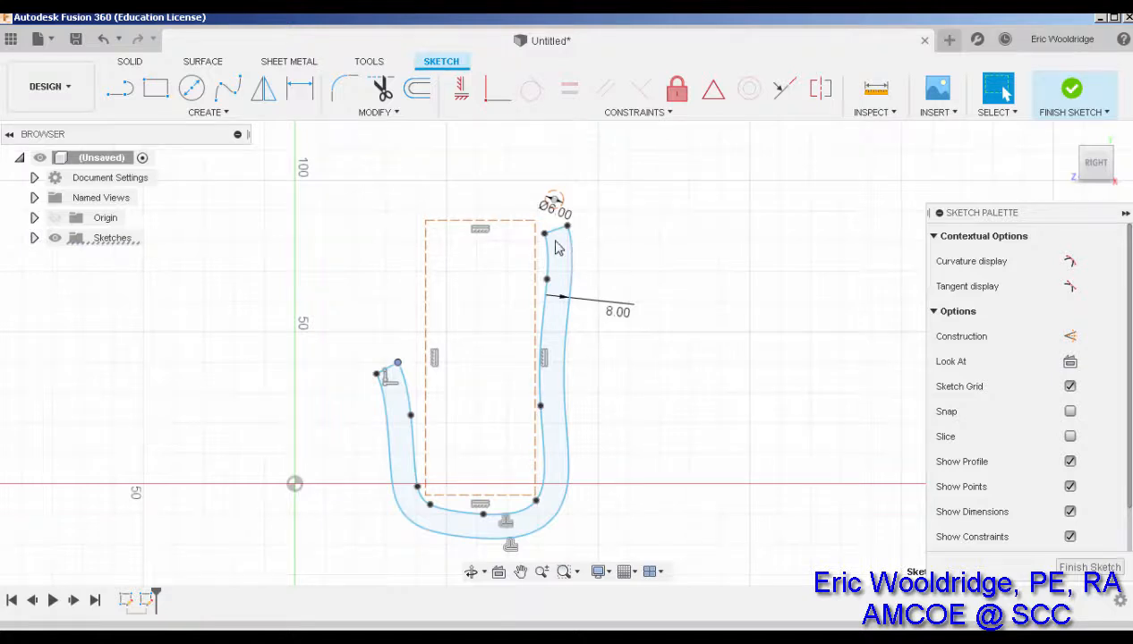
scroll(556, 248, "up", 3)
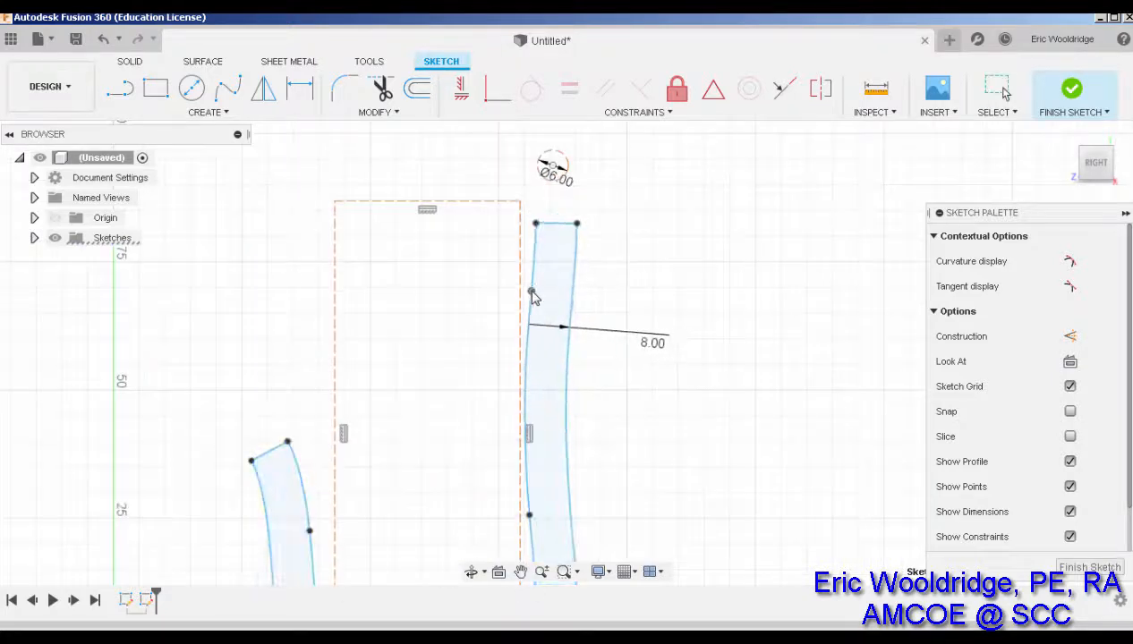
left_click_drag(532, 294, 533, 280)
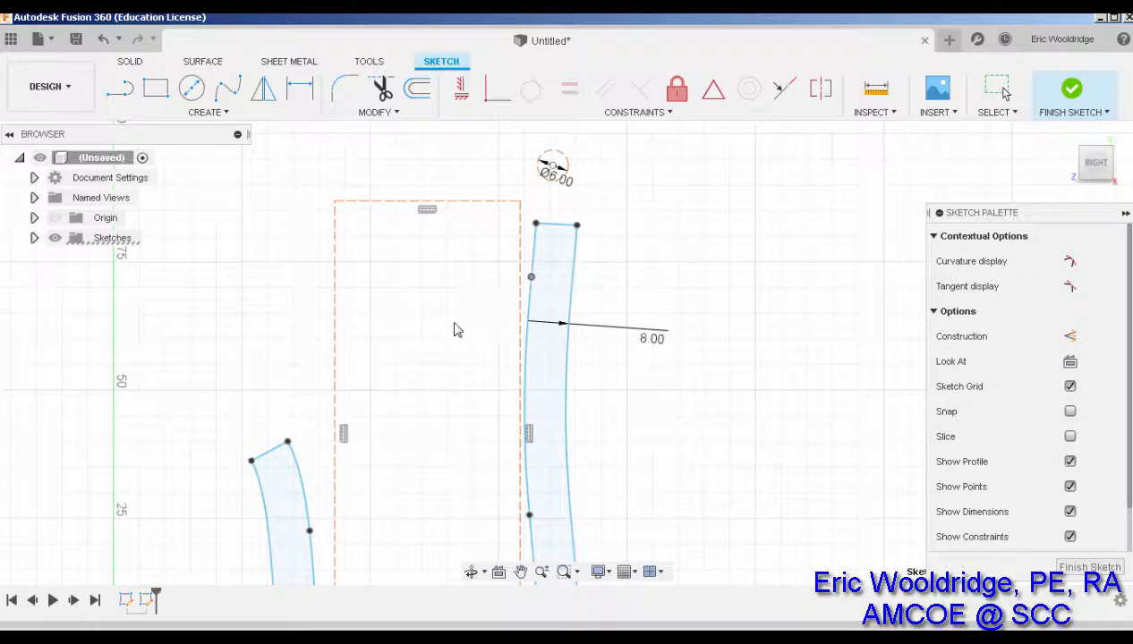
Raise the right leg's top two fit points slightly toward the circle so the upper end tilts up on its outer side
middle_click_drag(431, 259, 455, 183)
scroll(455, 281, "down", 2)
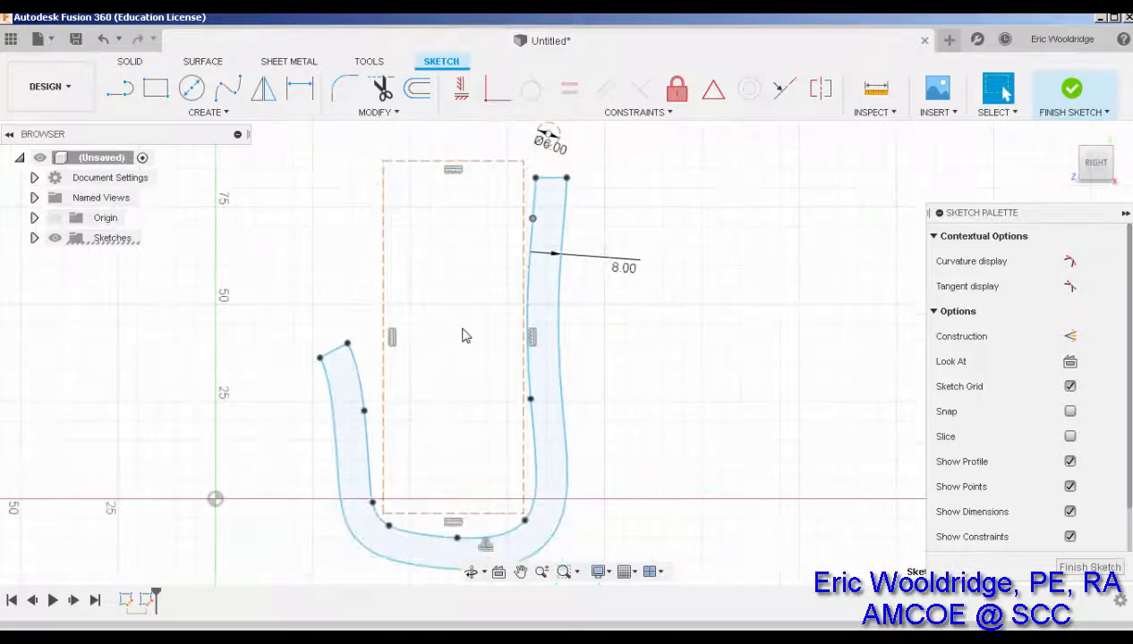
scroll(574, 245, "up", 2)
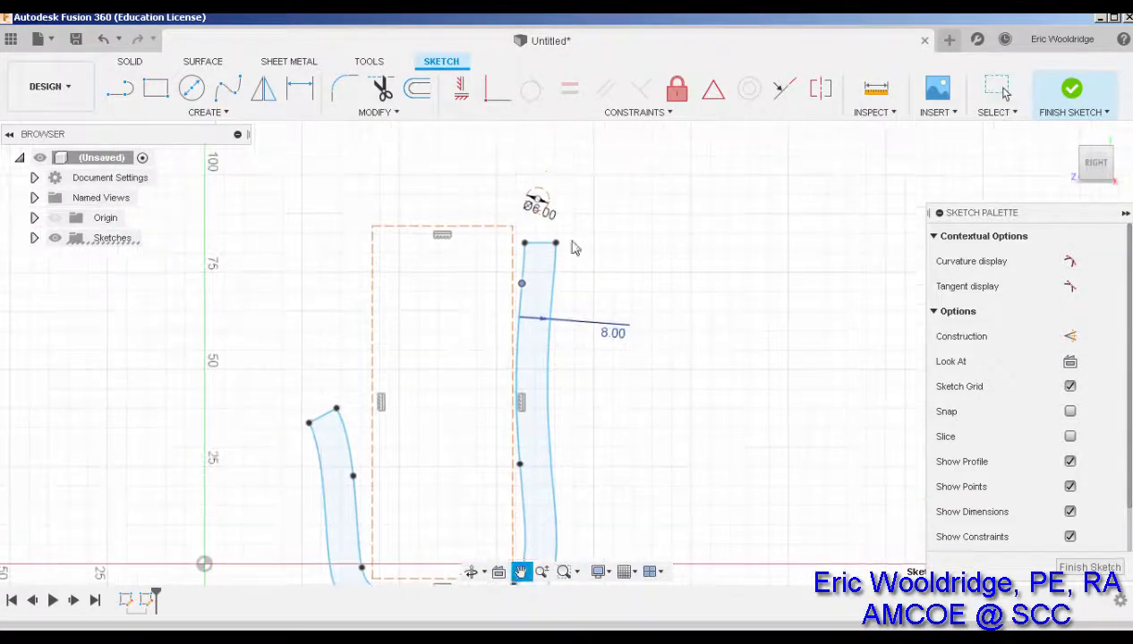
scroll(543, 202, "down", 2)
scroll(549, 204, "up", 4)
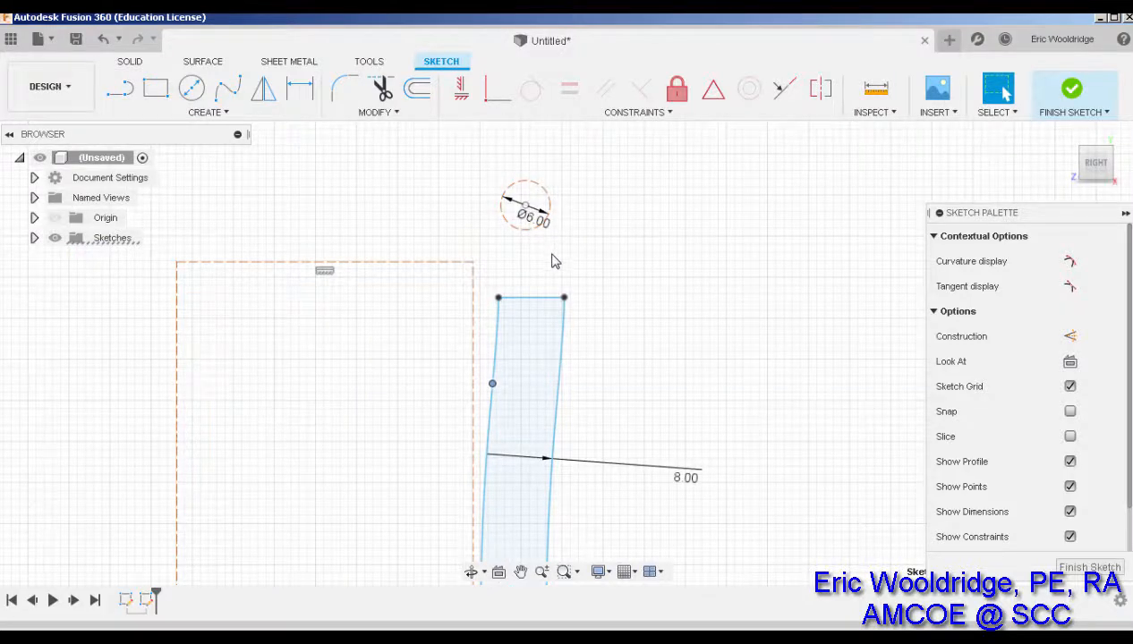
scroll(552, 260, "down", 2)
scroll(548, 255, "down", 2)
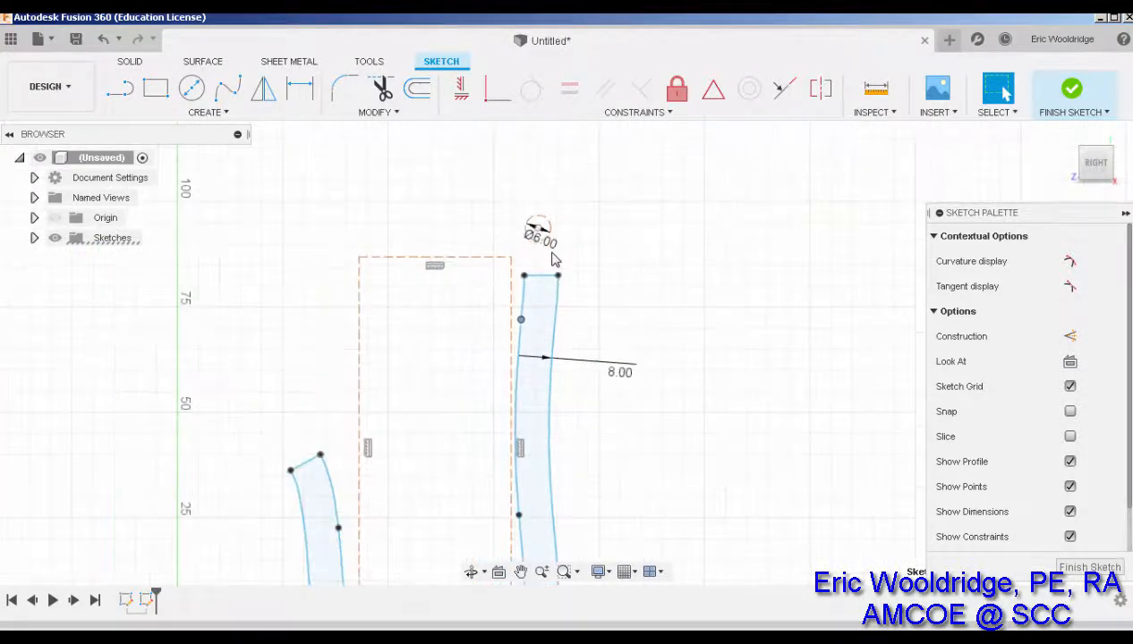
scroll(541, 258, "up", 3)
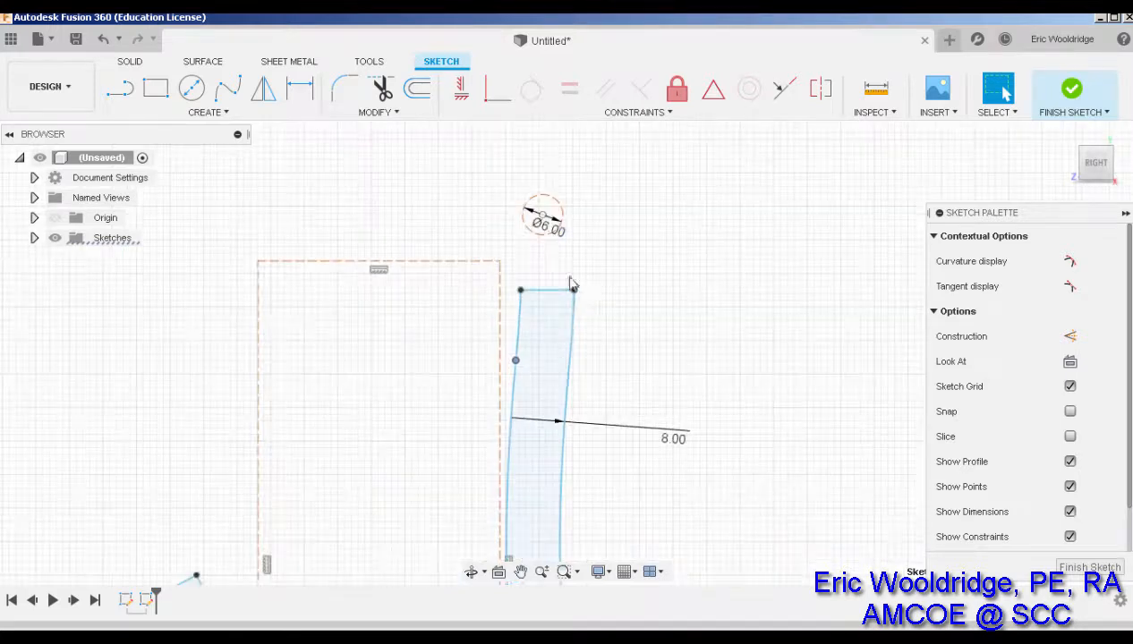
mouse_move(521, 289)
left_mouse_down()
mouse_move(510, 287)
mouse_move(559, 274)
left_mouse_up()
left_click_drag(513, 364, 516, 346)
left_click_drag(520, 285, 516, 284)
scroll(529, 273, "down", 3)
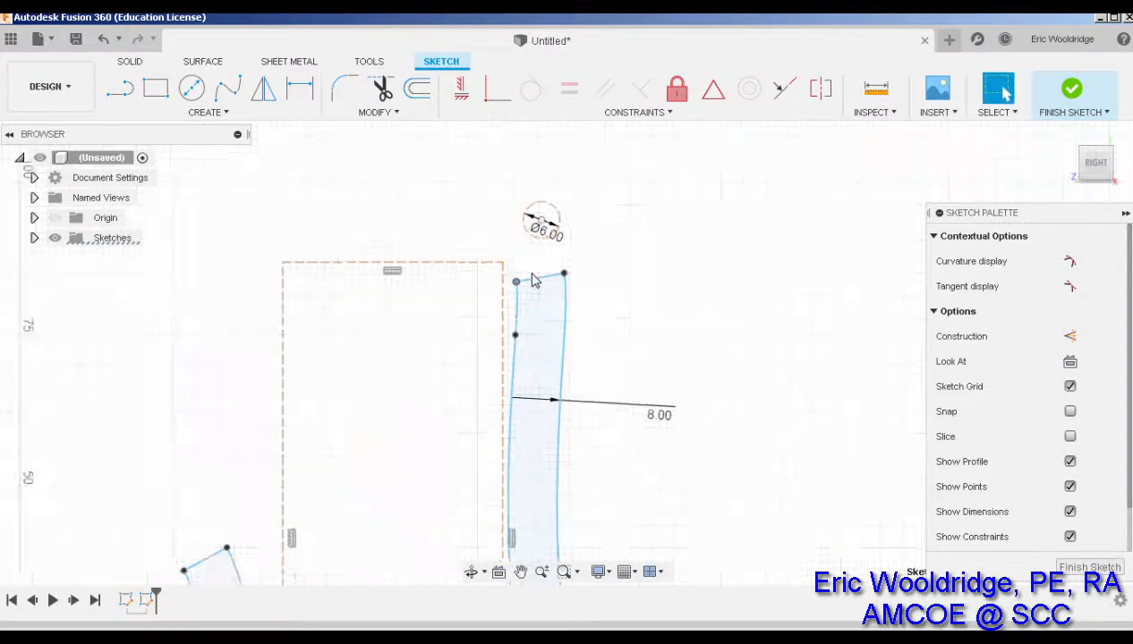
middle_click_drag(581, 352, 669, 251)
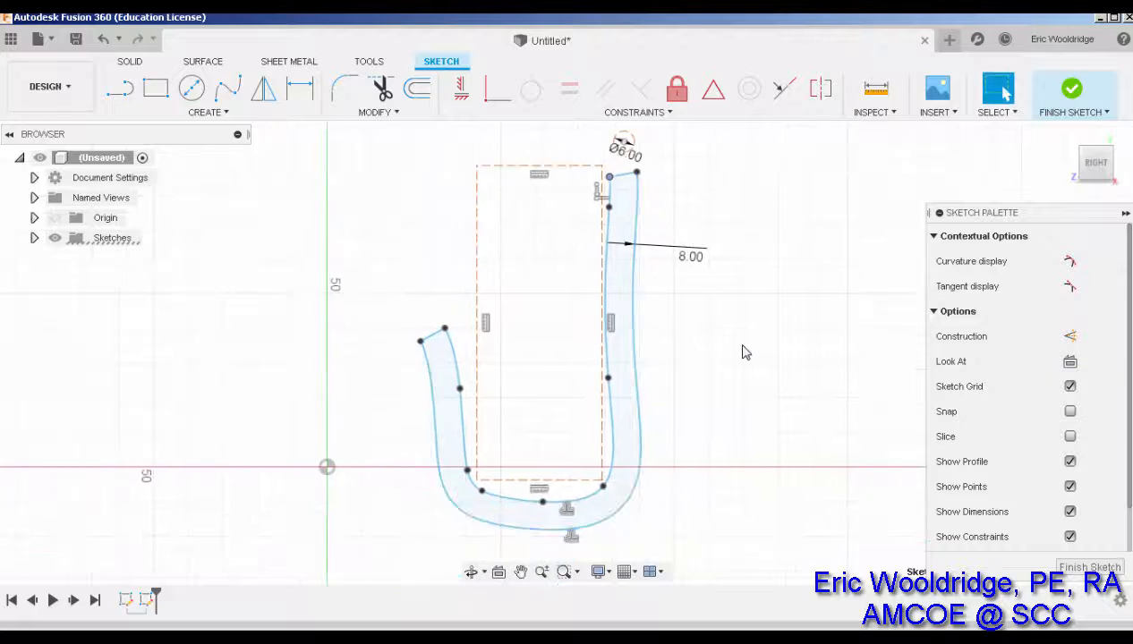
Move the left leg's upper two fit points outward so the leg flares away from the rectangle in a straighter line
scroll(675, 362, "down", 2)
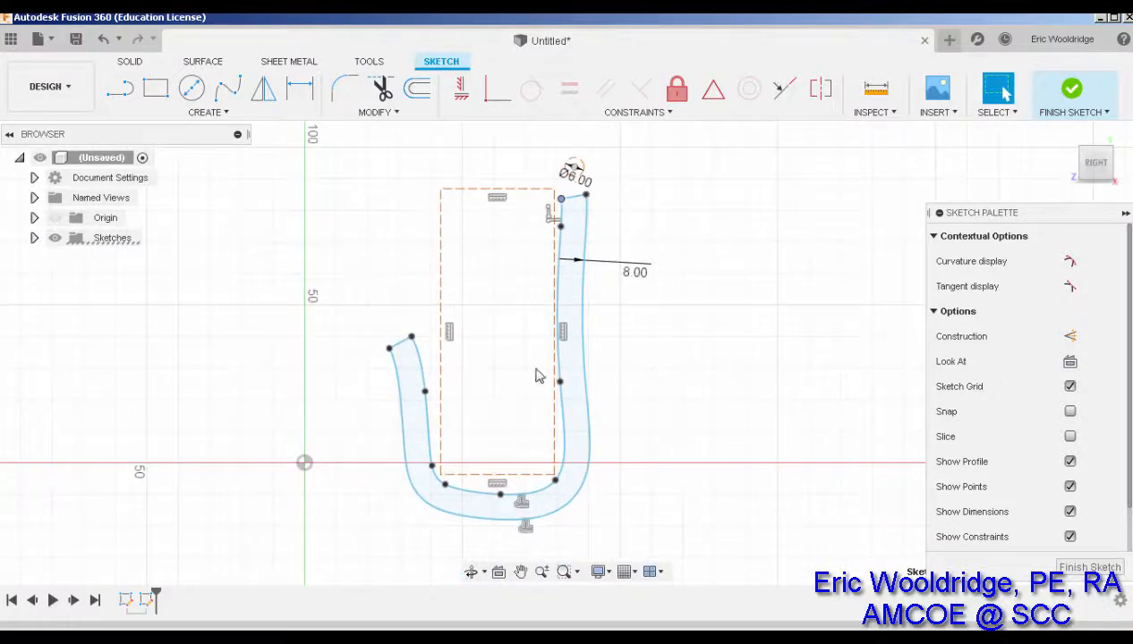
left_click_drag(425, 391, 419, 402)
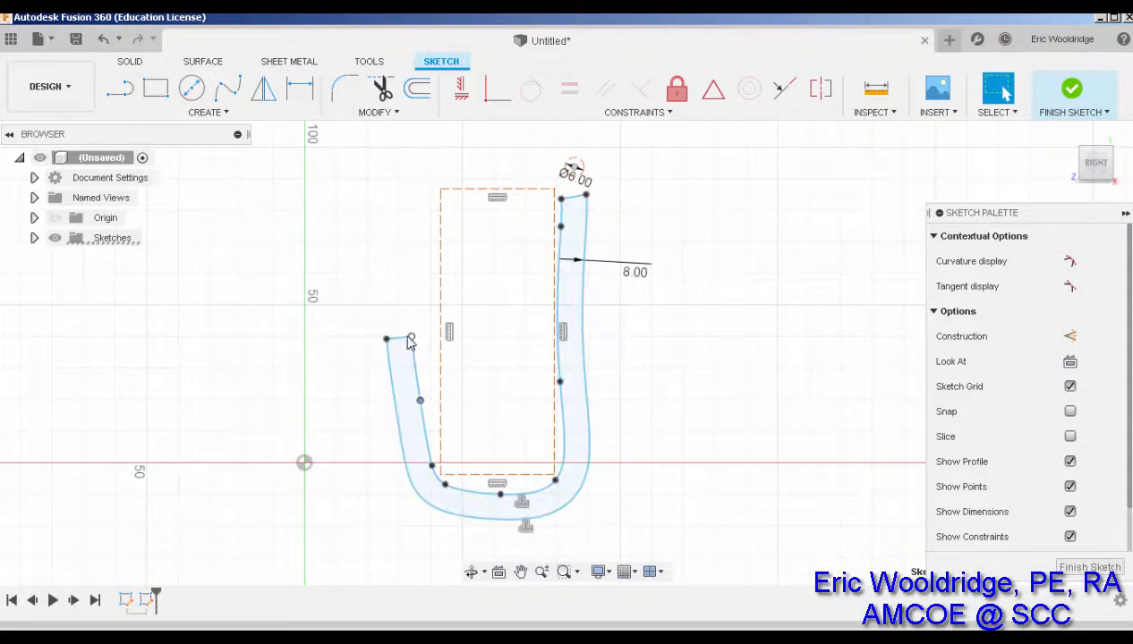
left_click_drag(411, 338, 406, 346)
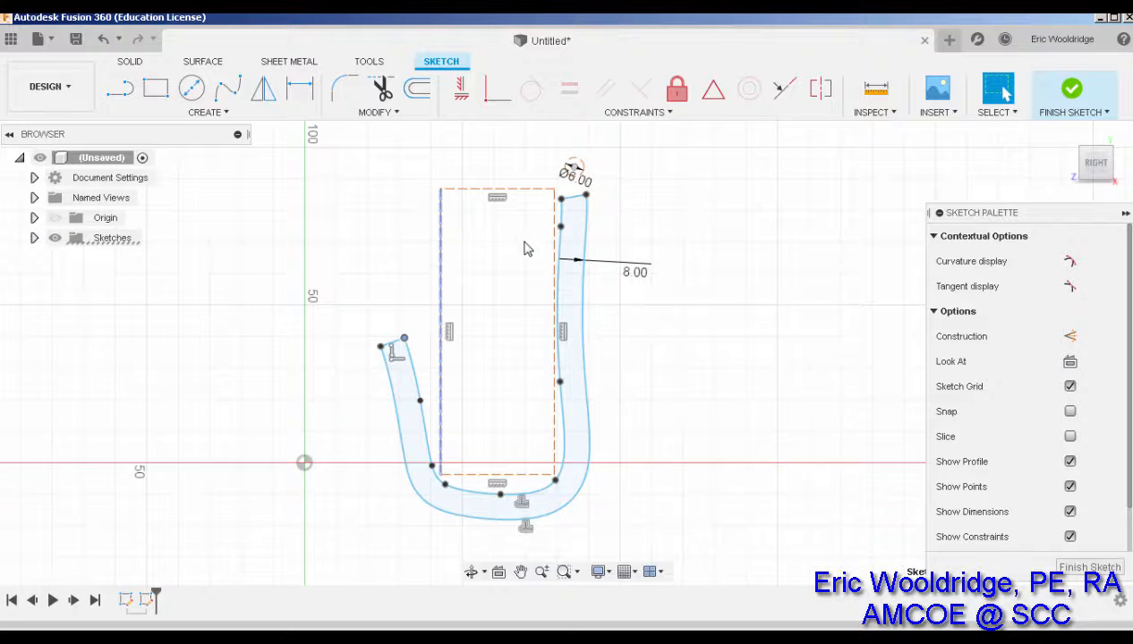
Finish the sketch and extrude the closed U profile 90 mm to one side as a new body
left_click(1090, 567)
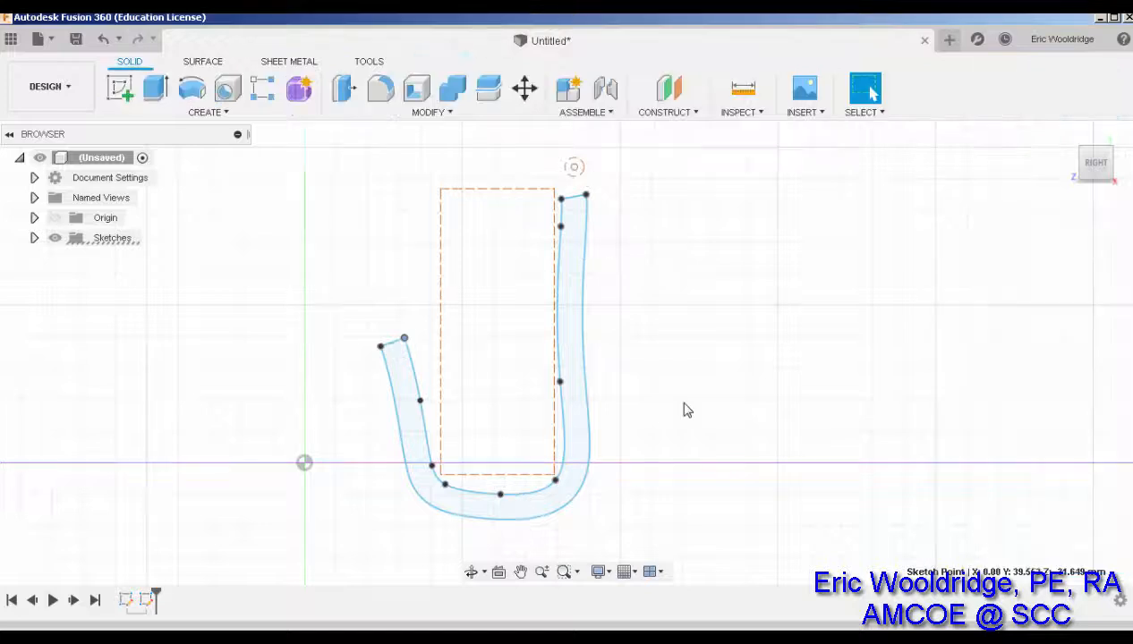
key("e")
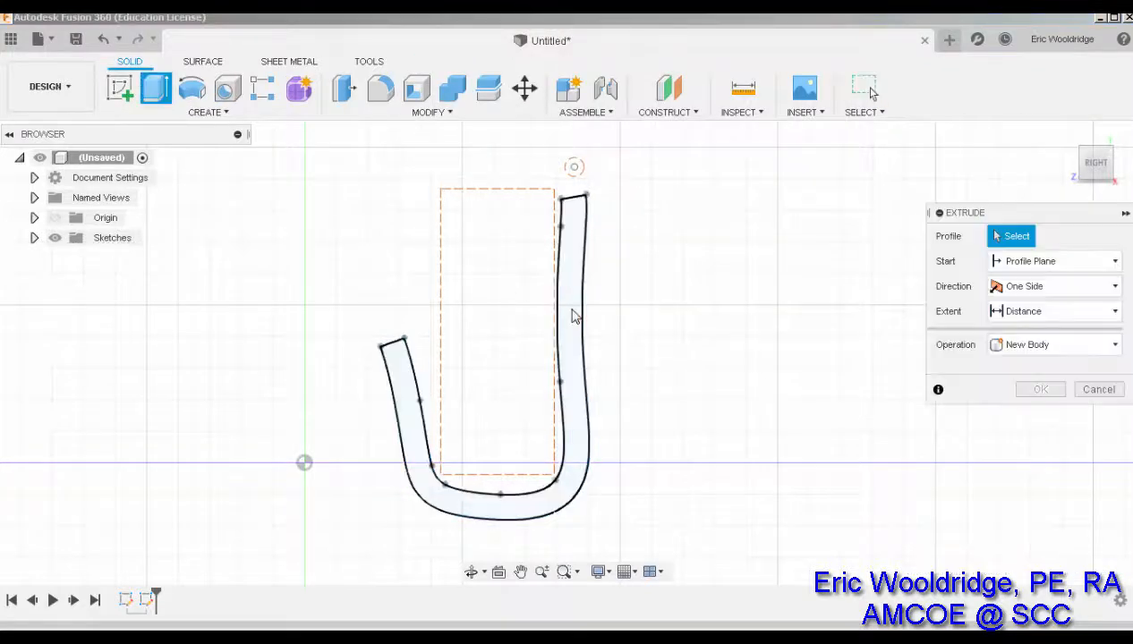
left_click(574, 316)
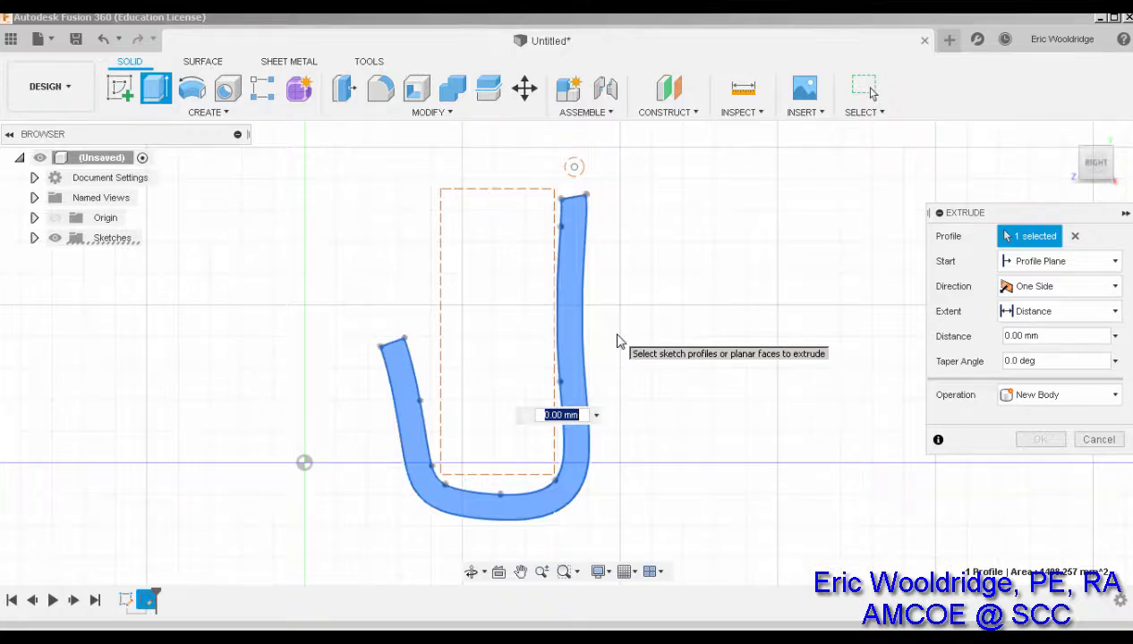
type("90")
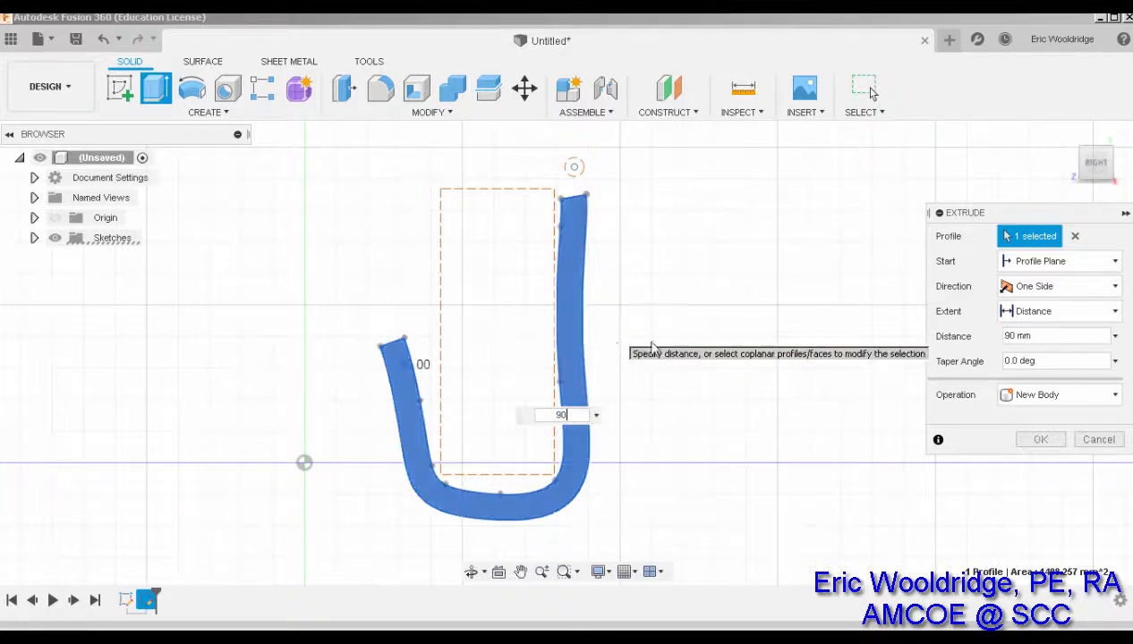
left_click(1040, 439)
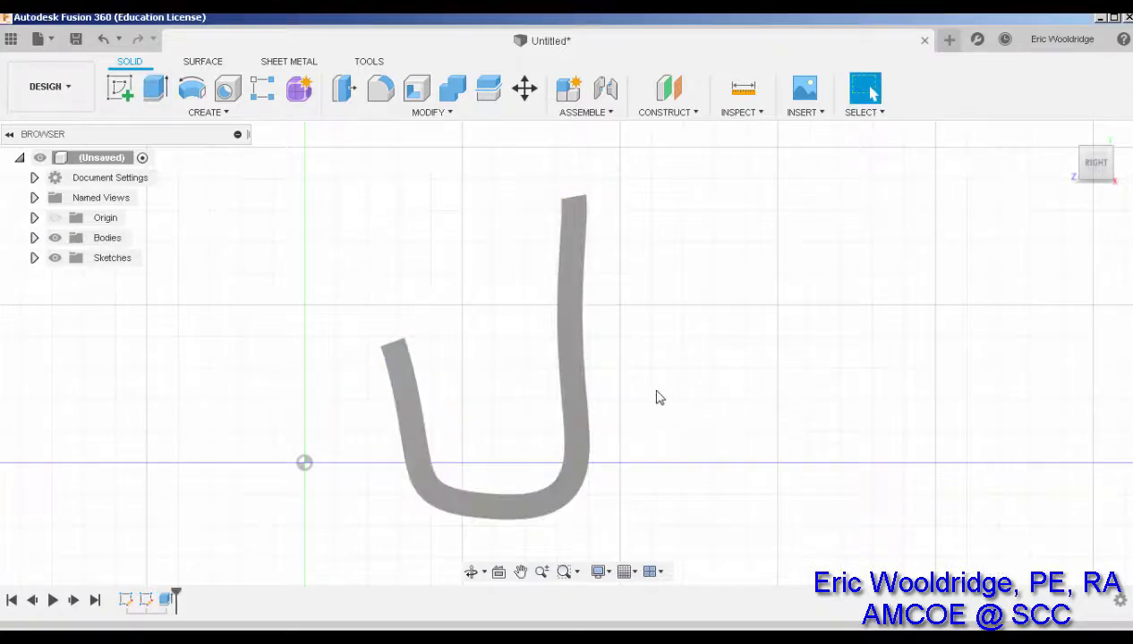
Start a sketch on the U body's near end face and project the U's inner edge into it
middle_click_drag(601, 362, 664, 387, "shift")
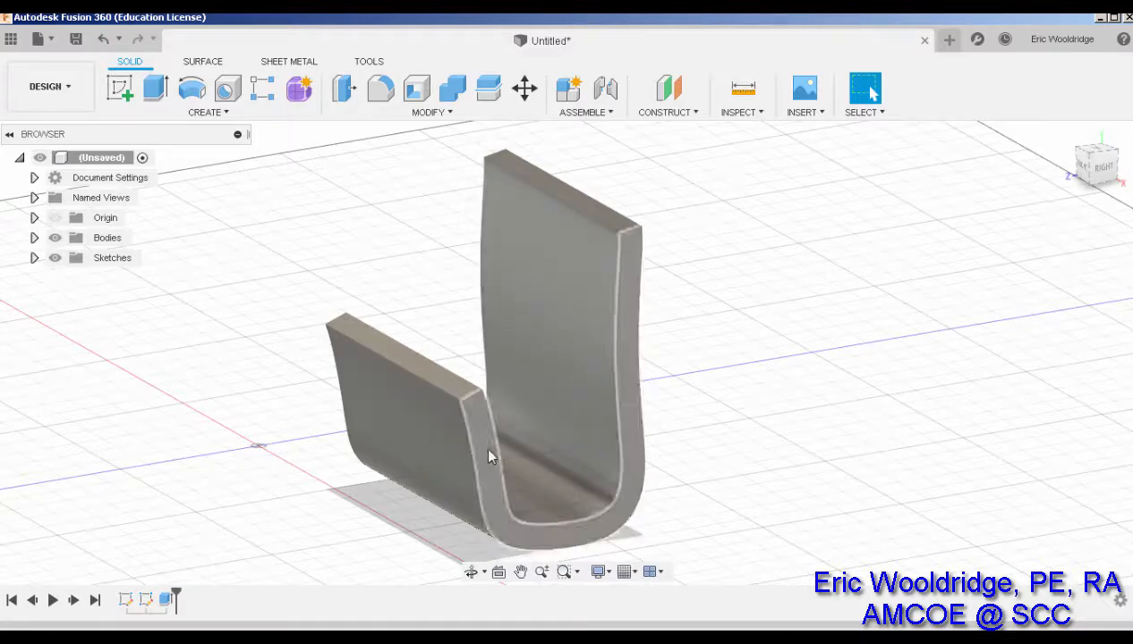
middle_click_drag(661, 319, 672, 326)
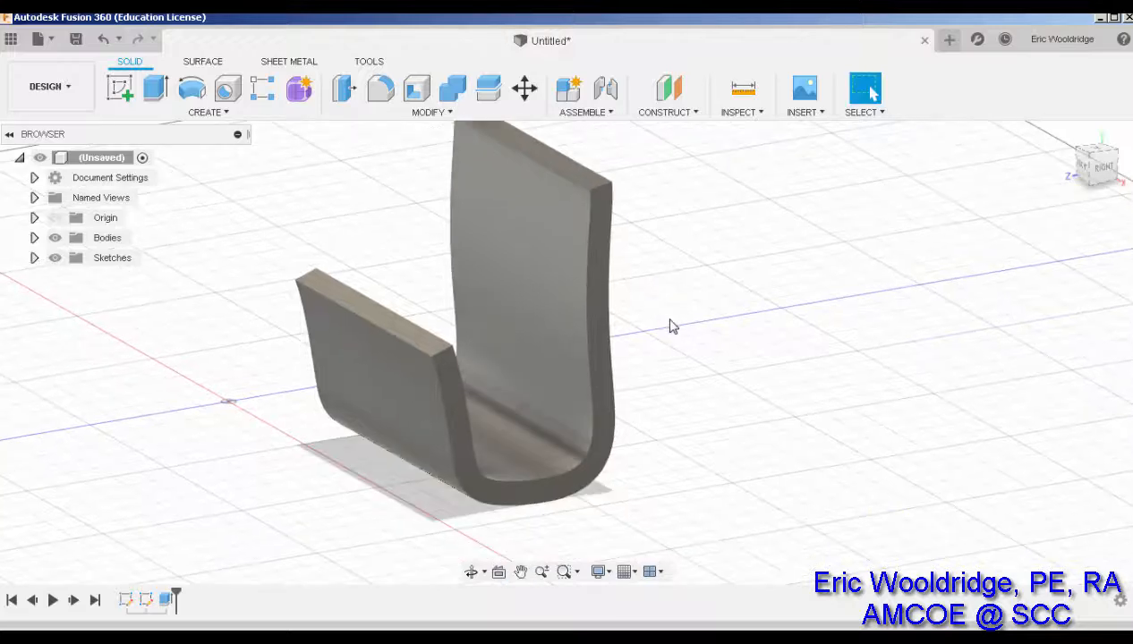
left_click(120, 87)
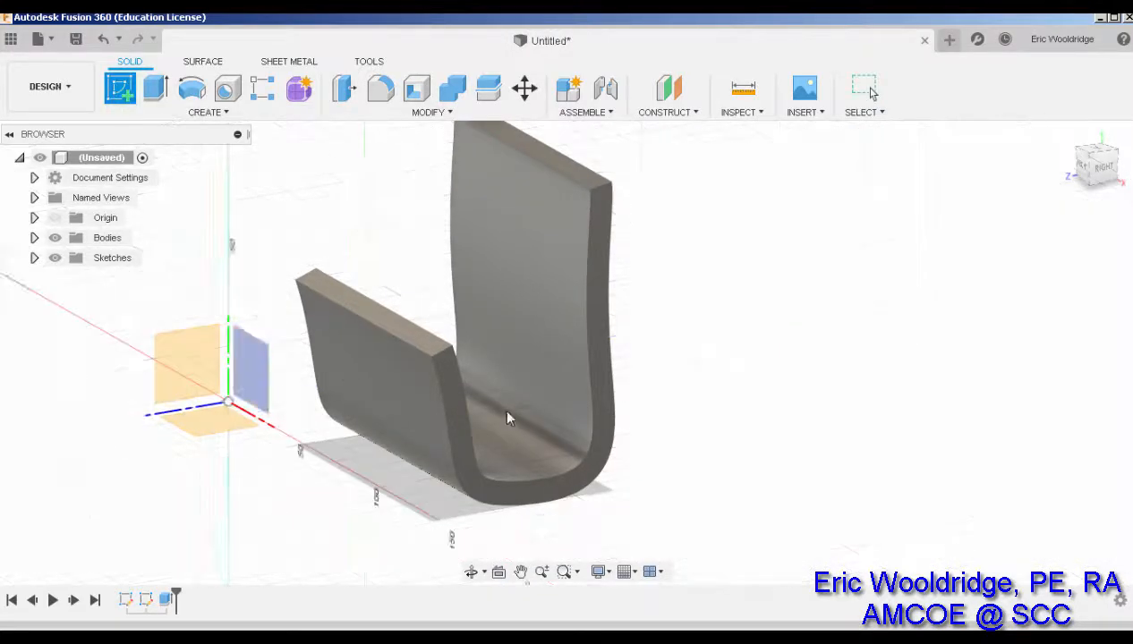
left_click(597, 367)
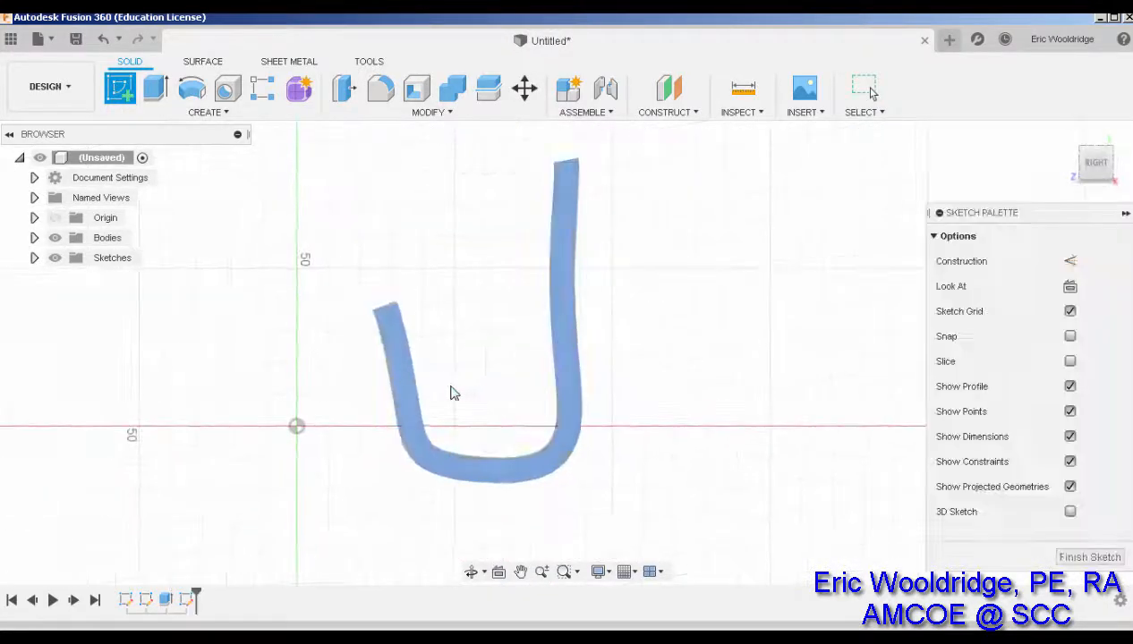
scroll(453, 394, "up", 5)
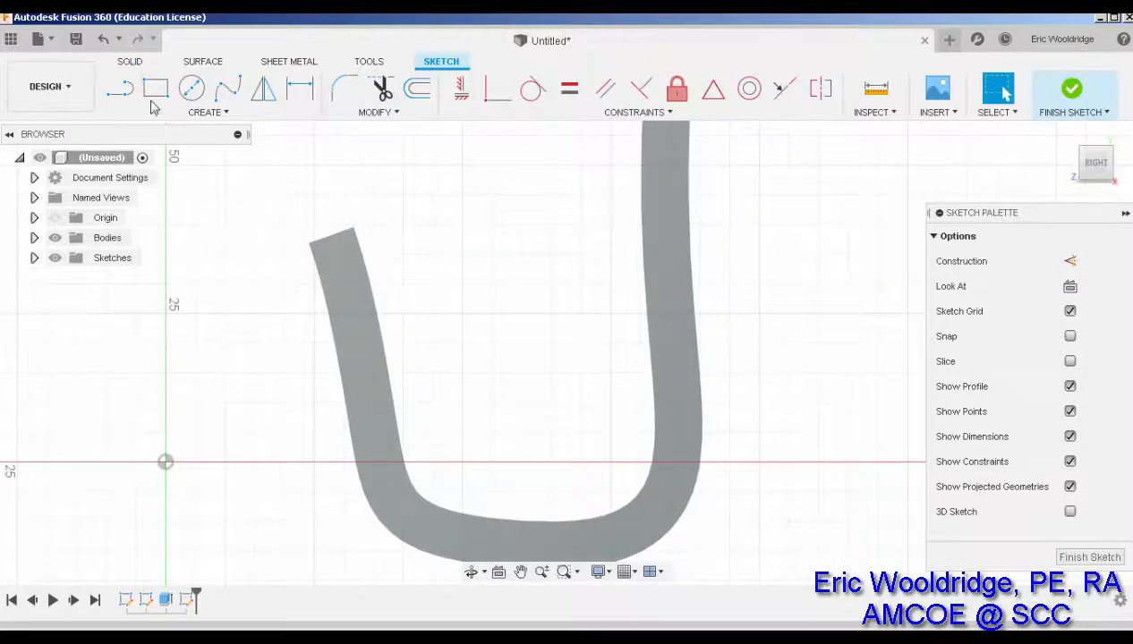
left_click(190, 112)
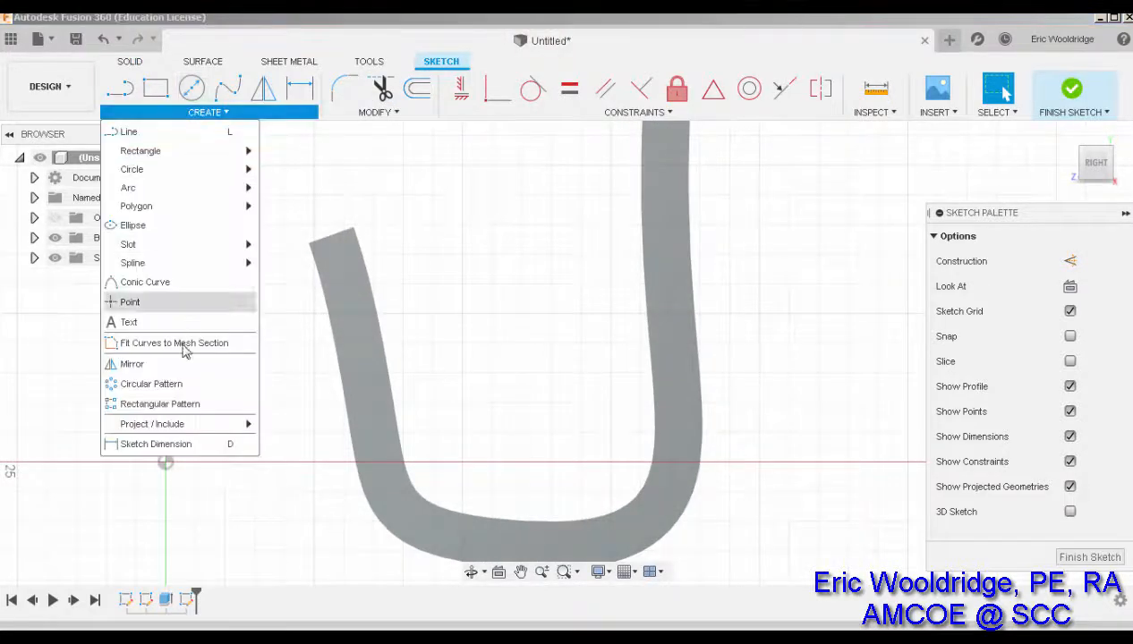
mouse_move(190, 428)
left_click(287, 427)
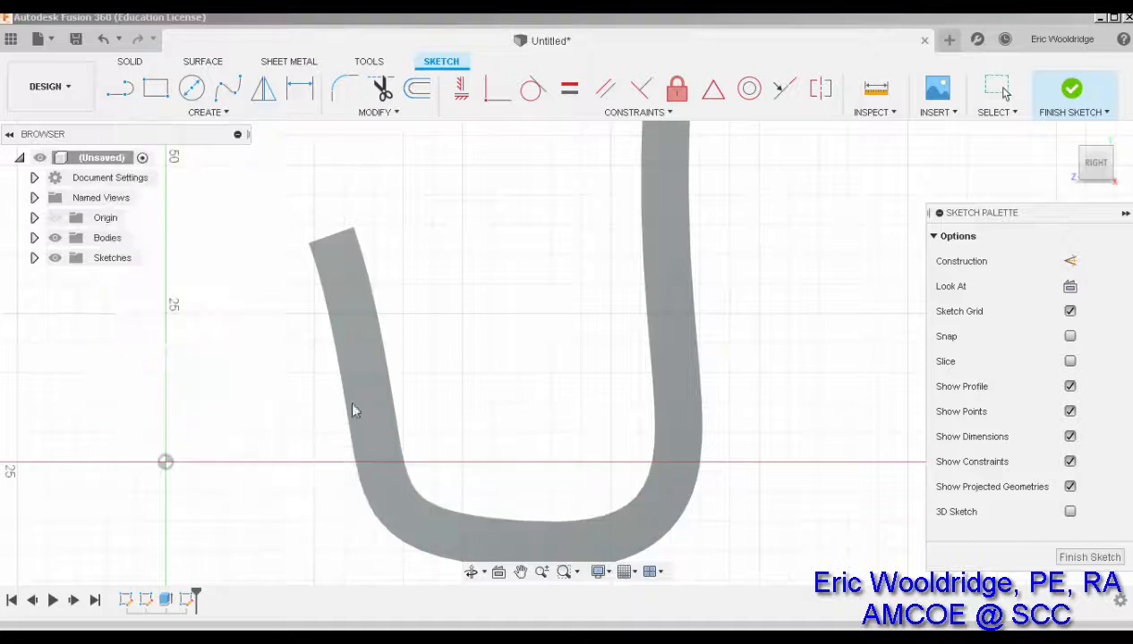
left_click(390, 394)
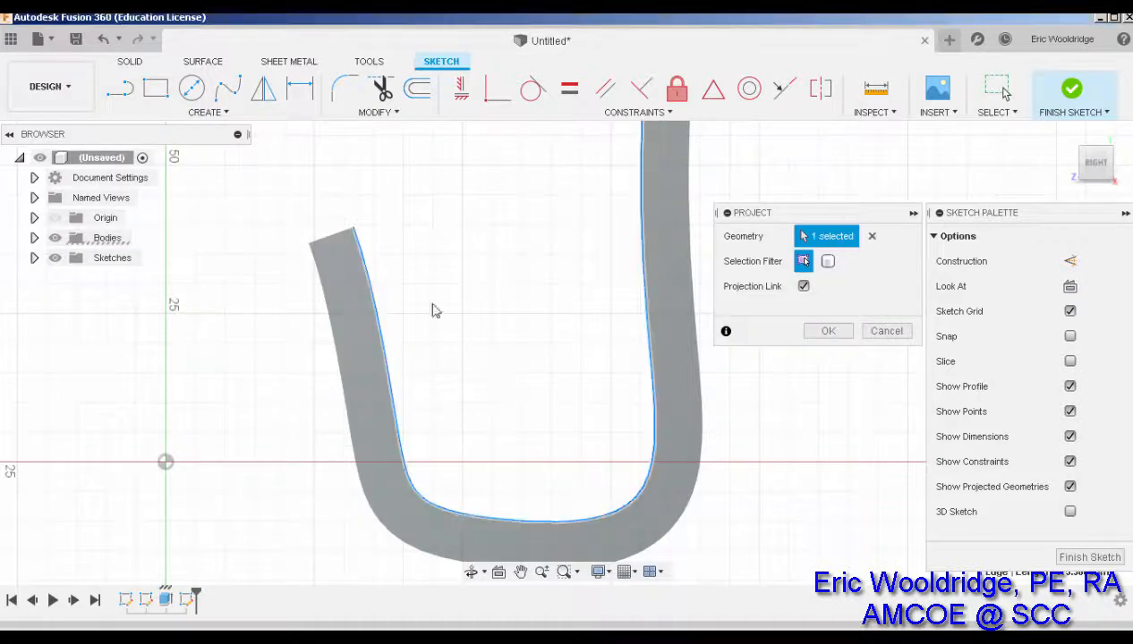
Draw a sagging five-point fit spline from the short leg's inner top corner to the tall leg's inner edge at the same height
left_click(227, 89)
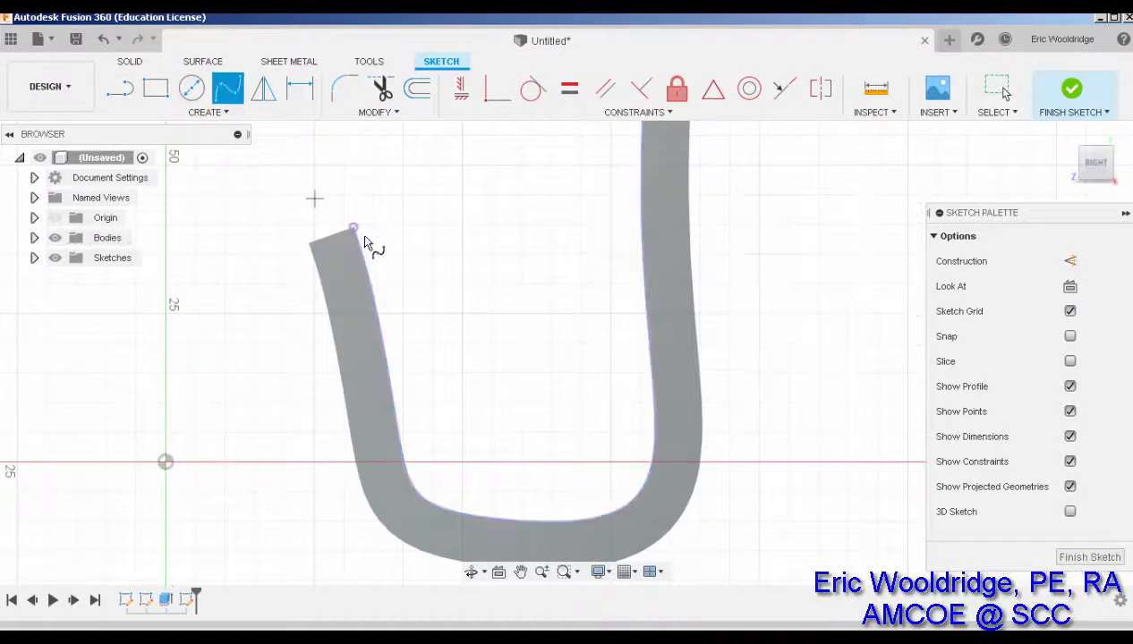
left_click(354, 227)
left_click(455, 290)
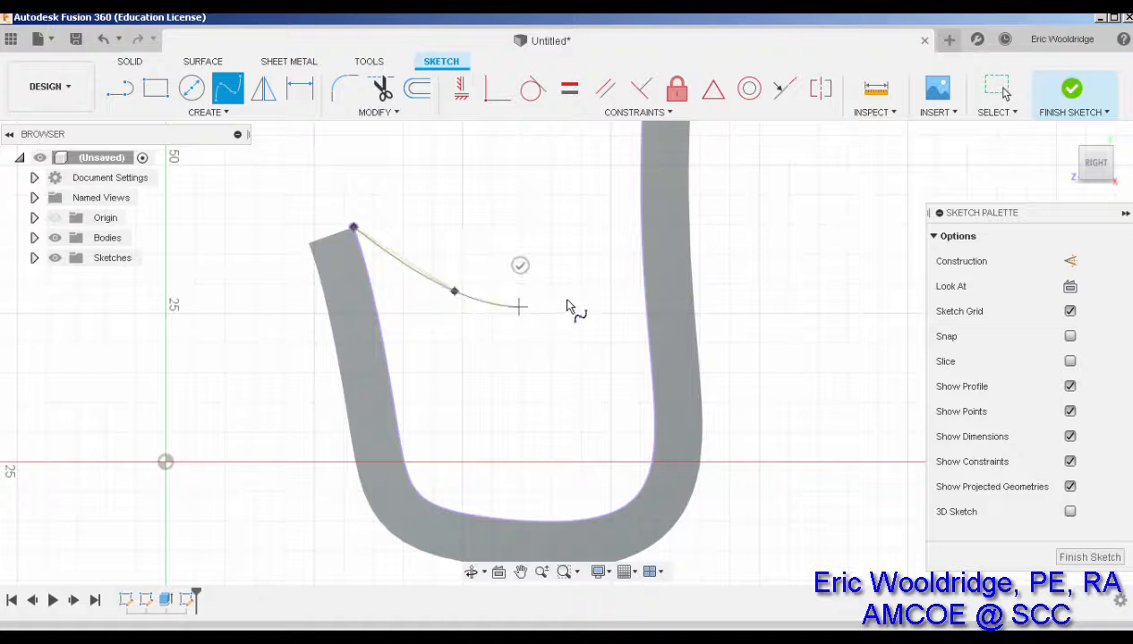
left_click(518, 307)
left_click(569, 298)
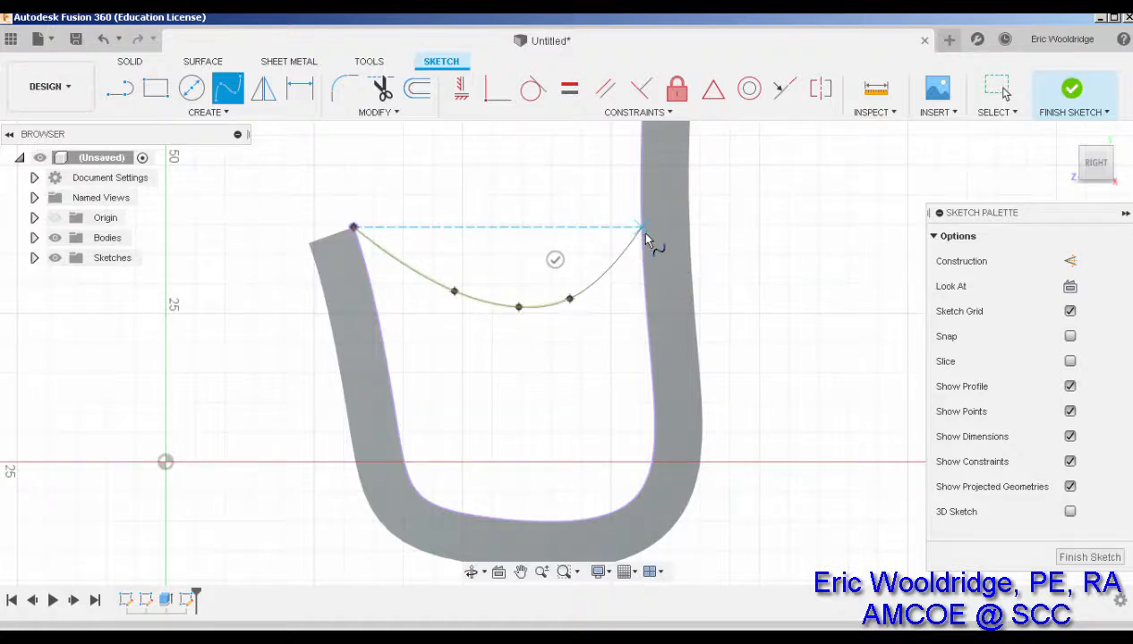
left_click(640, 225)
left_click(607, 204)
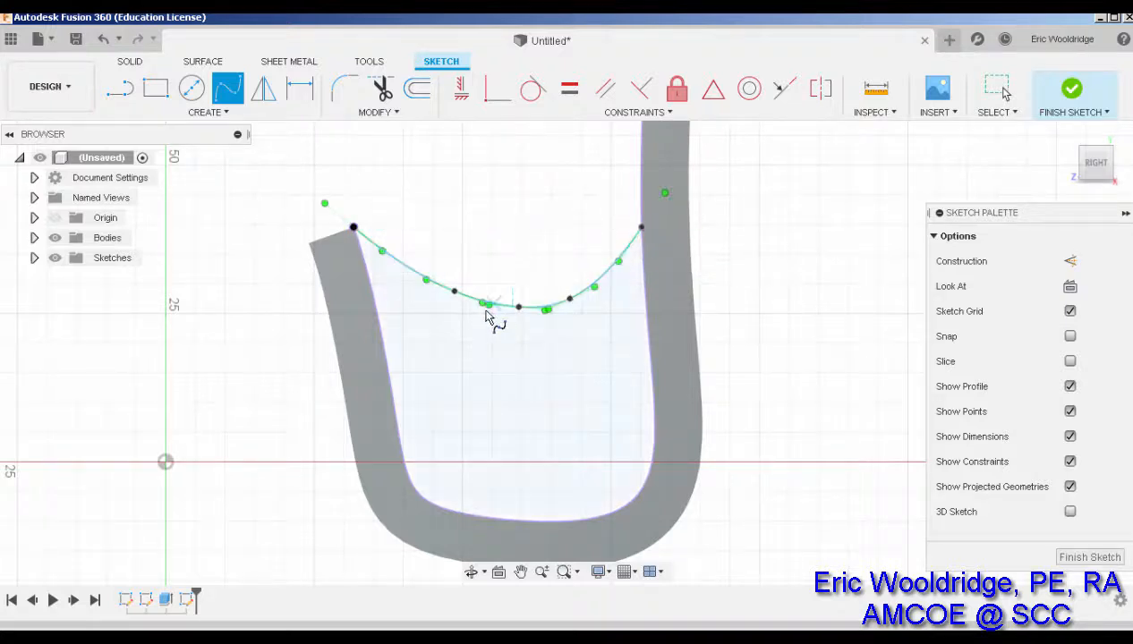
scroll(486, 314, "down", 1)
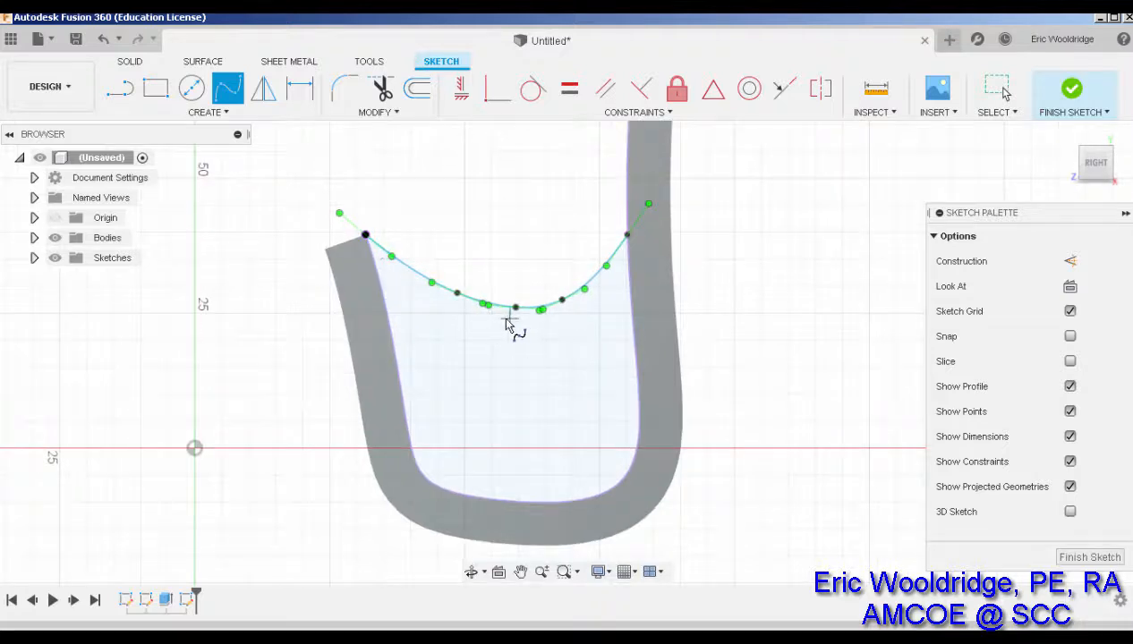
Finish the sketch and extrude the enclosed side-wall profile -8 mm into the U, joined to the body
left_click(1072, 88)
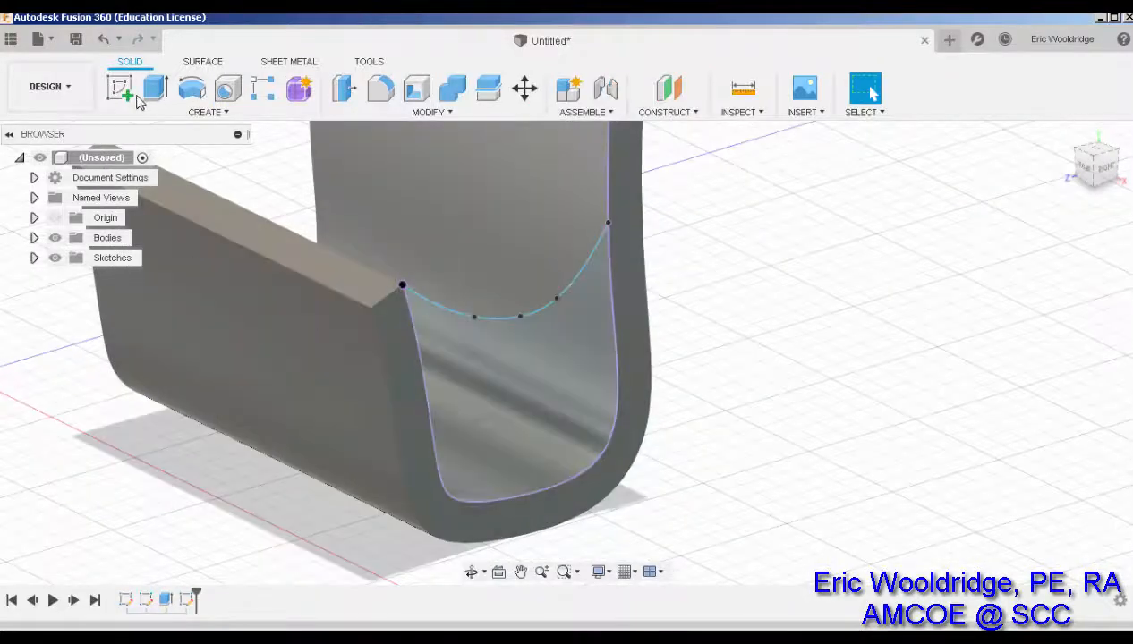
left_click(155, 88)
left_click(553, 370)
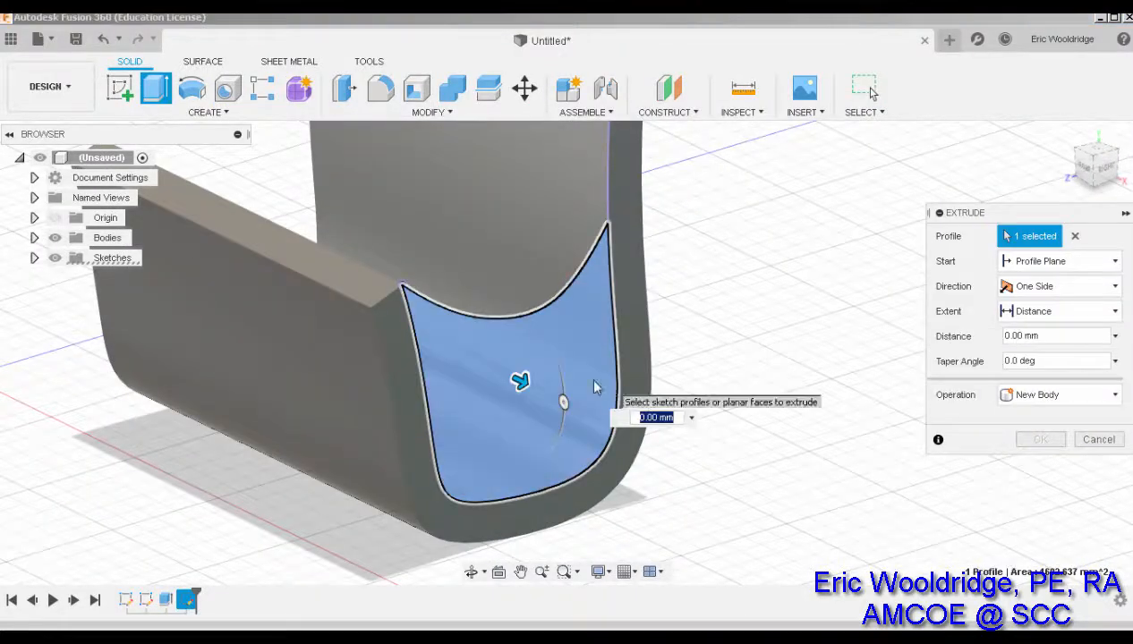
type("-8")
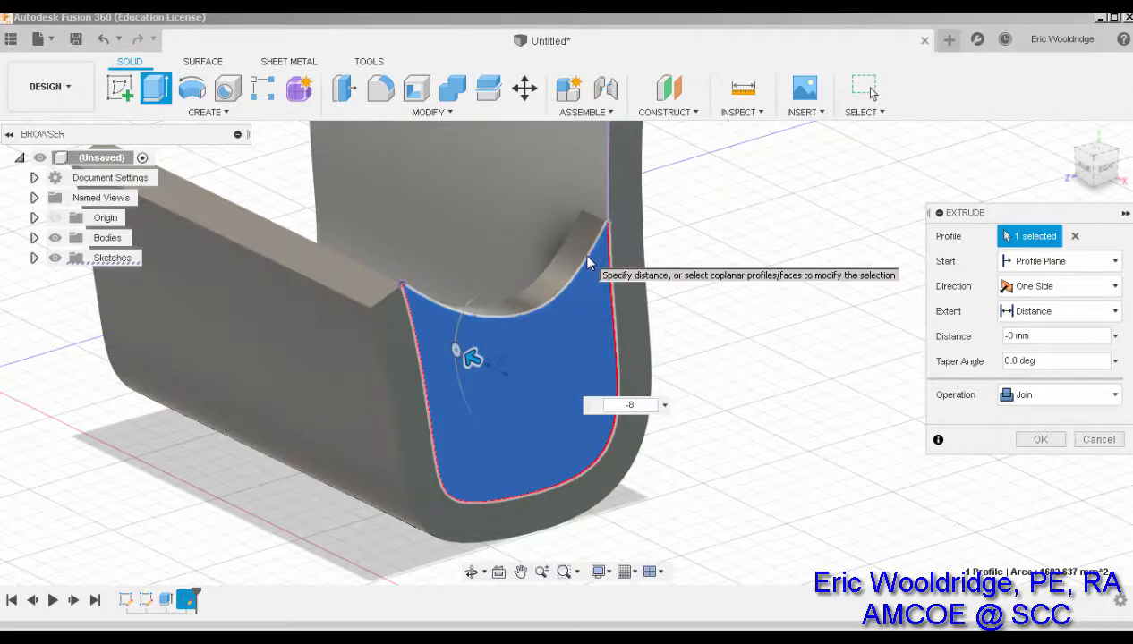
left_click(1039, 440)
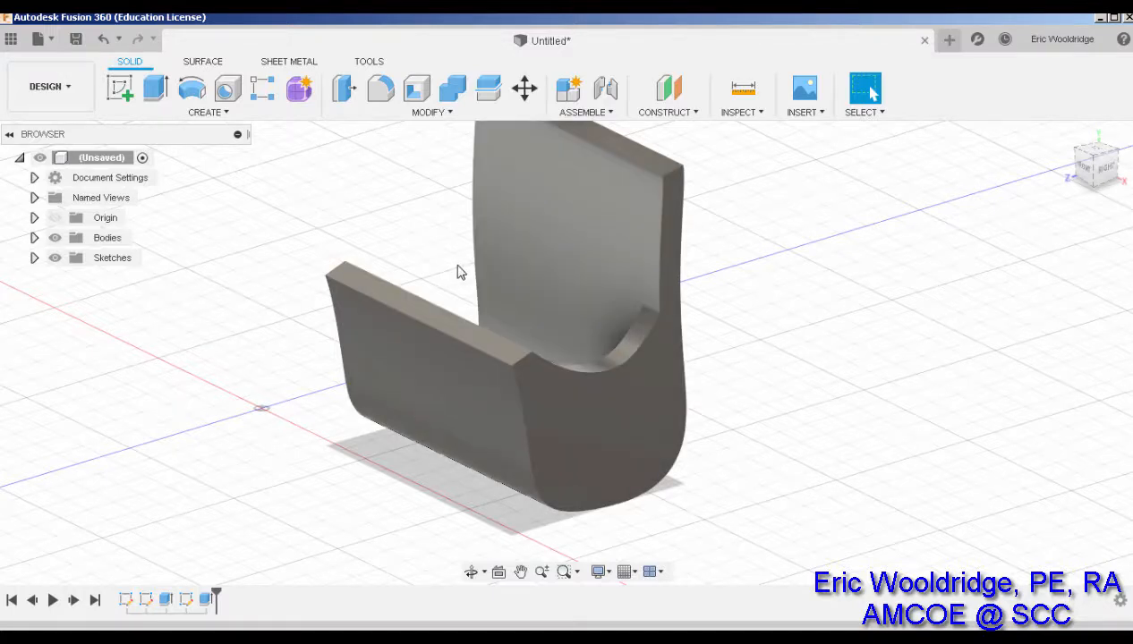
Construct a midplane between the two opposite end faces of the U body
middle_click_drag(479, 272, 340, 182, "shift")
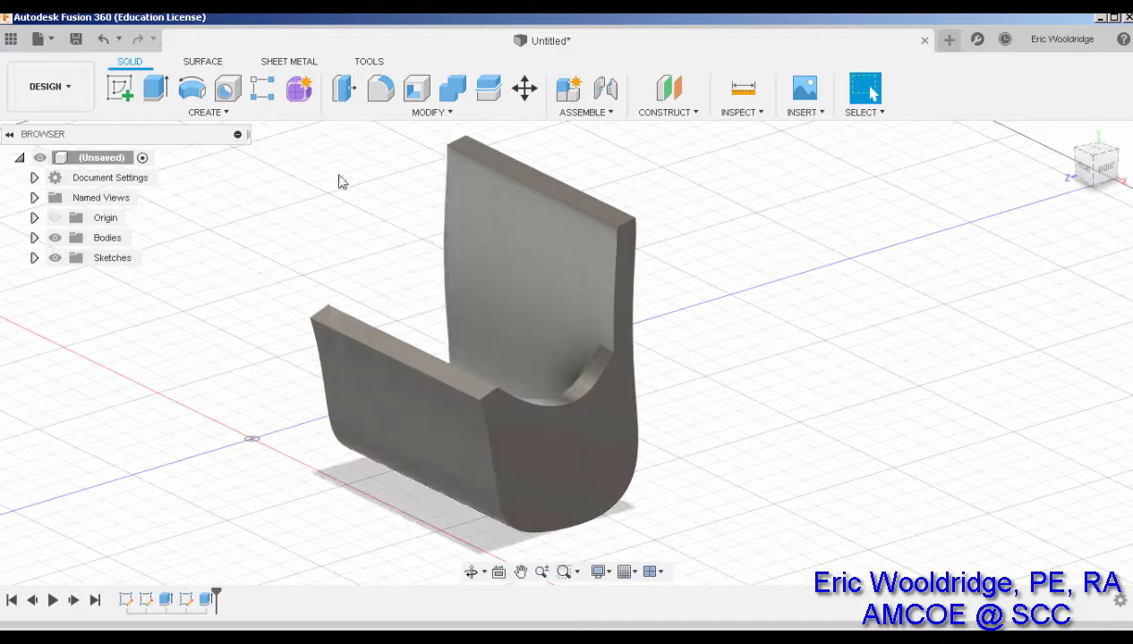
left_click(664, 114)
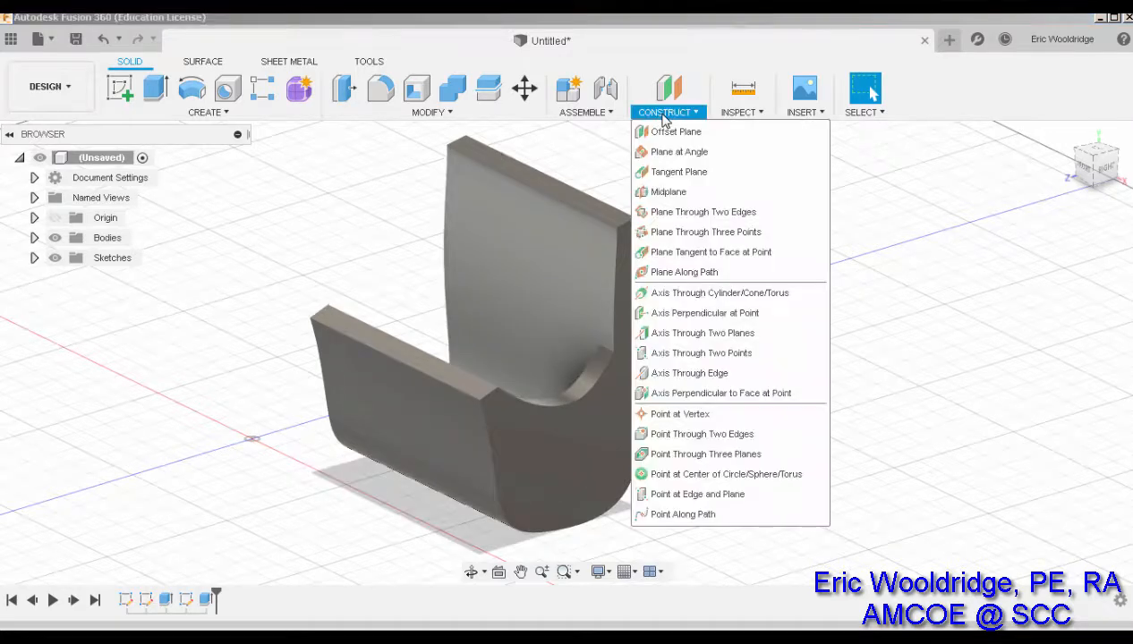
left_click(668, 191)
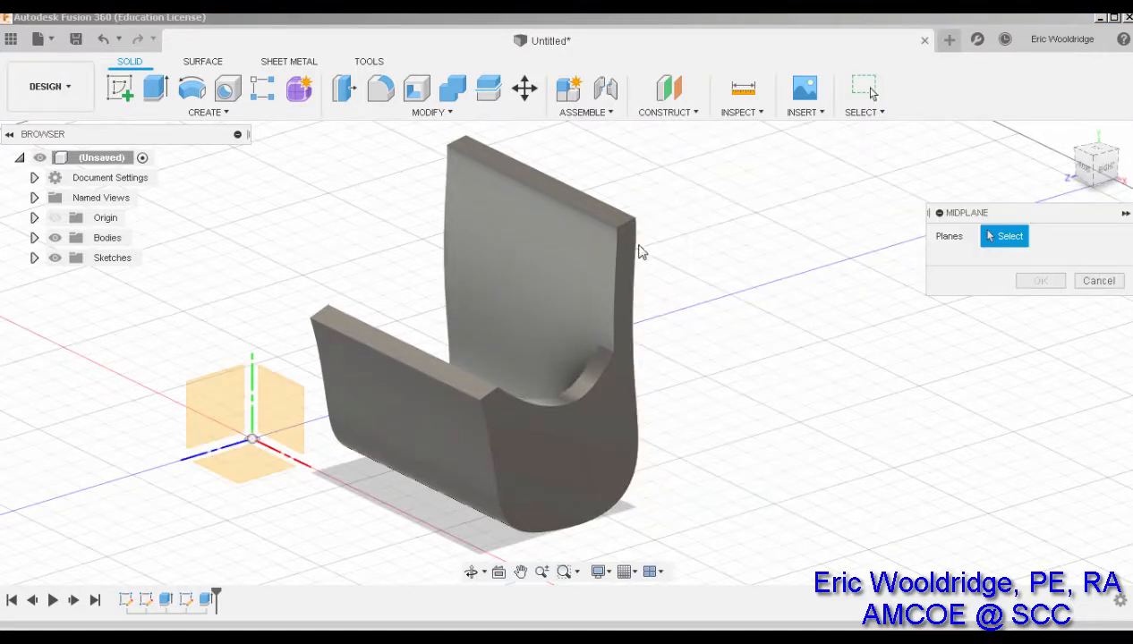
left_click(442, 213)
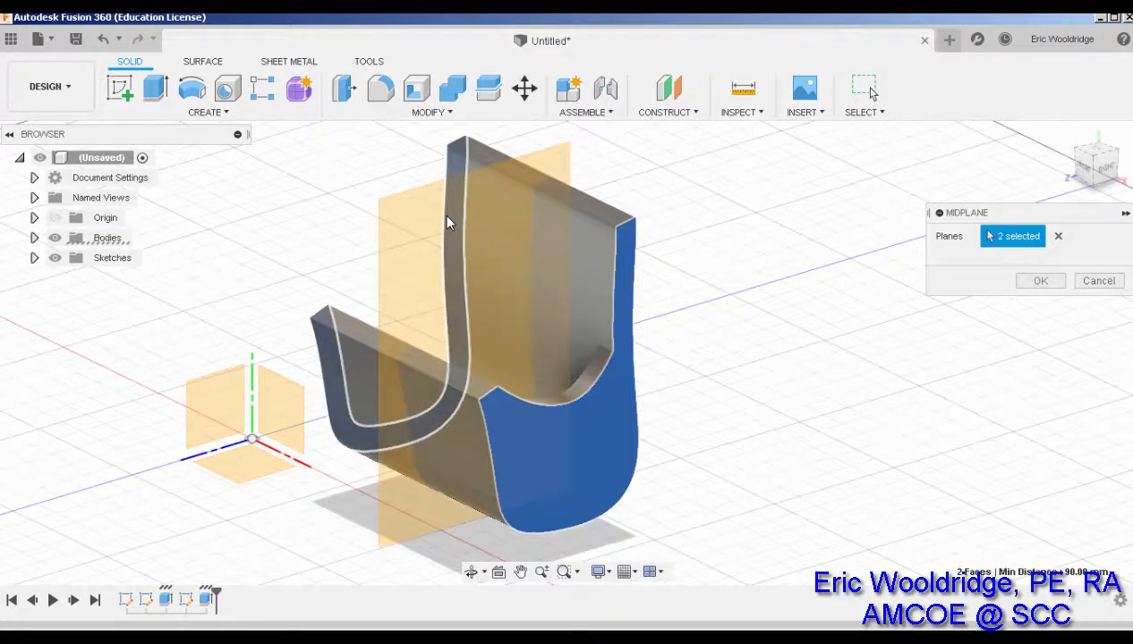
left_click(1026, 283)
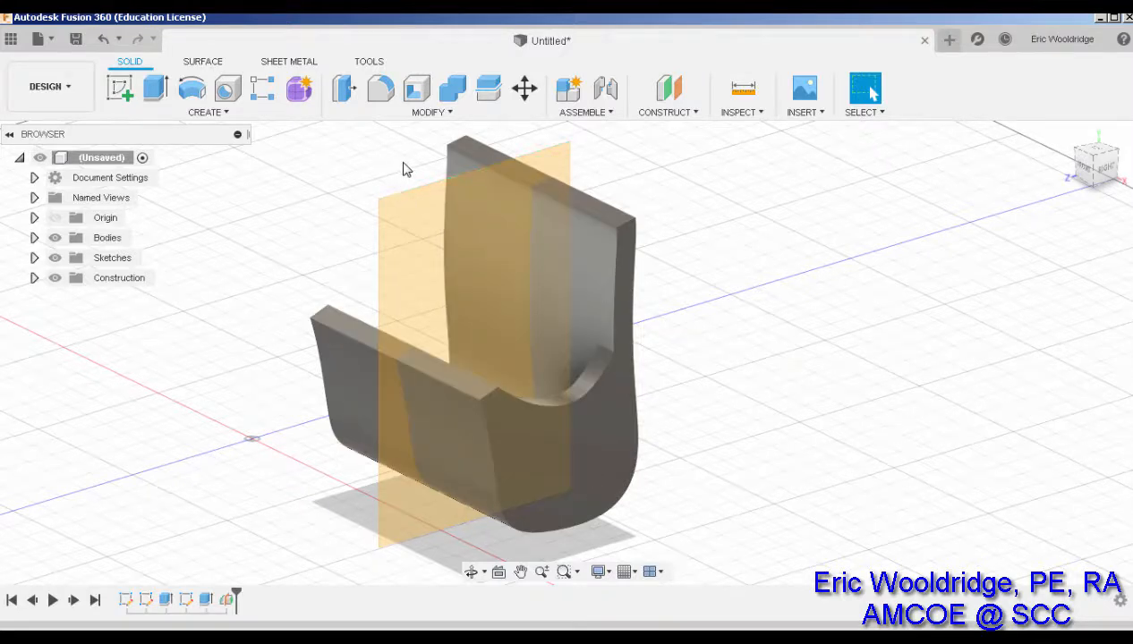
Mirror the side-wall extrusion as a feature across the midplane, using the Adjust compute option
left_click(206, 116)
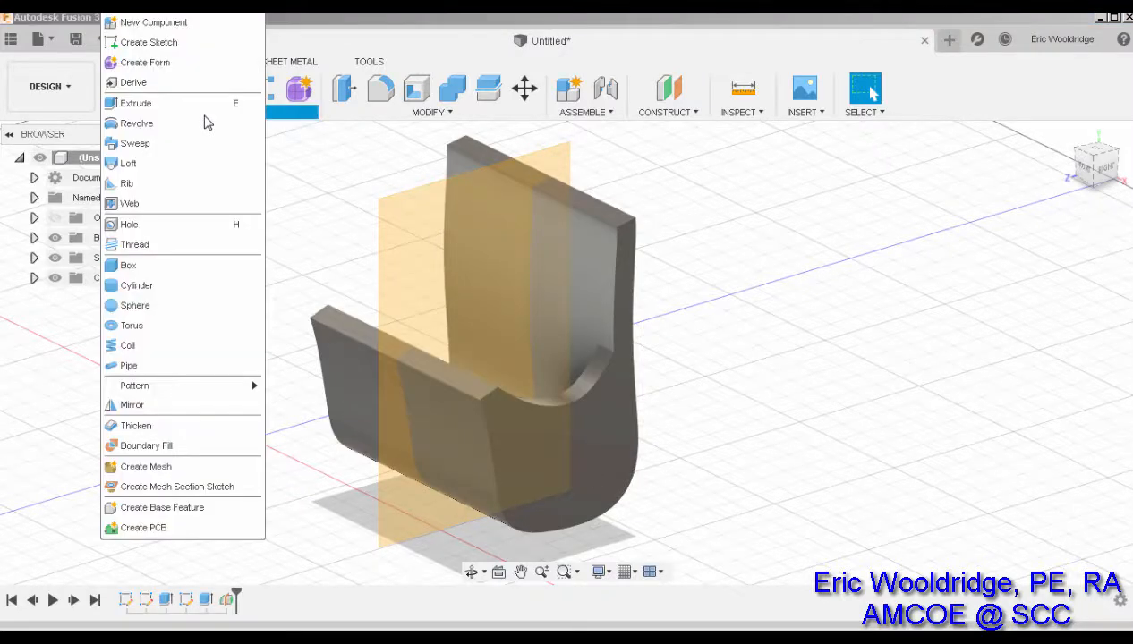
left_click(157, 408)
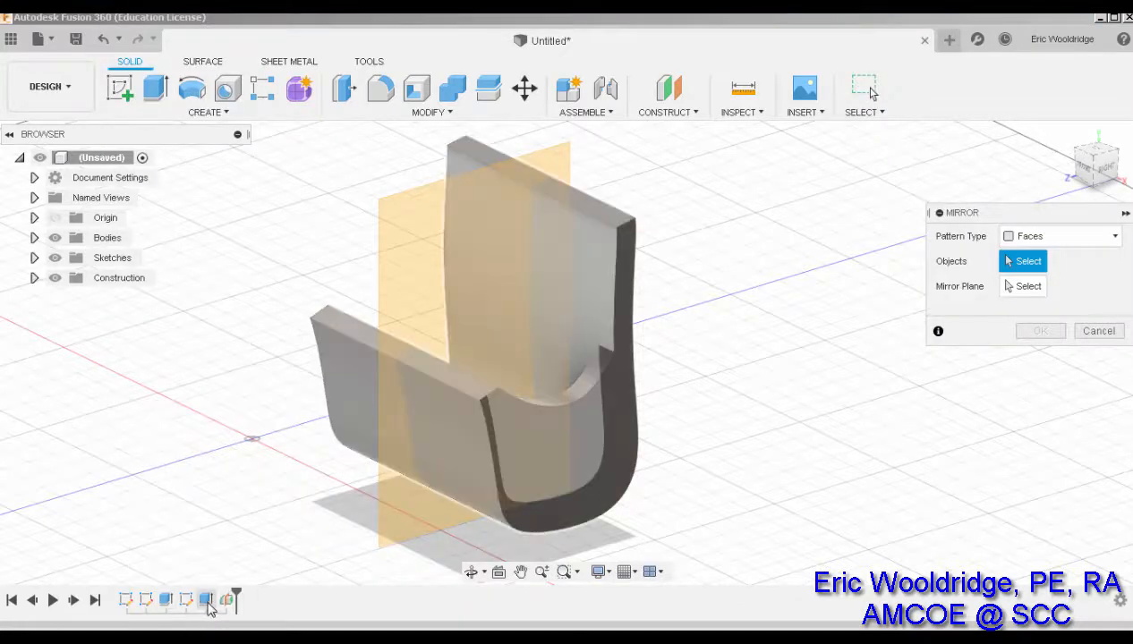
left_click(207, 601)
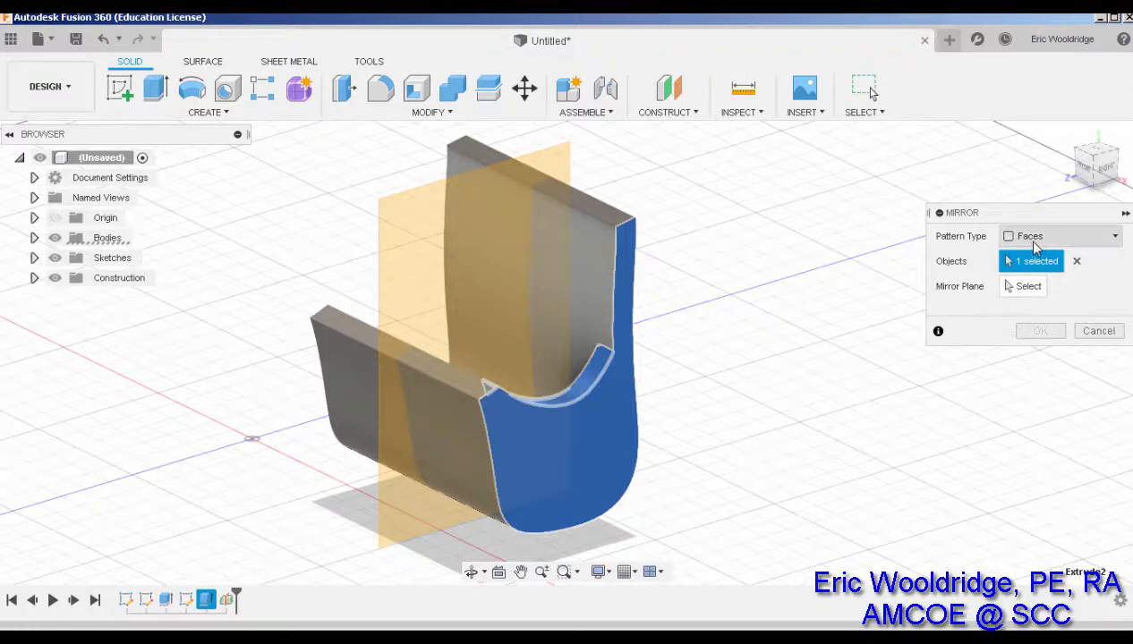
left_click(1031, 237)
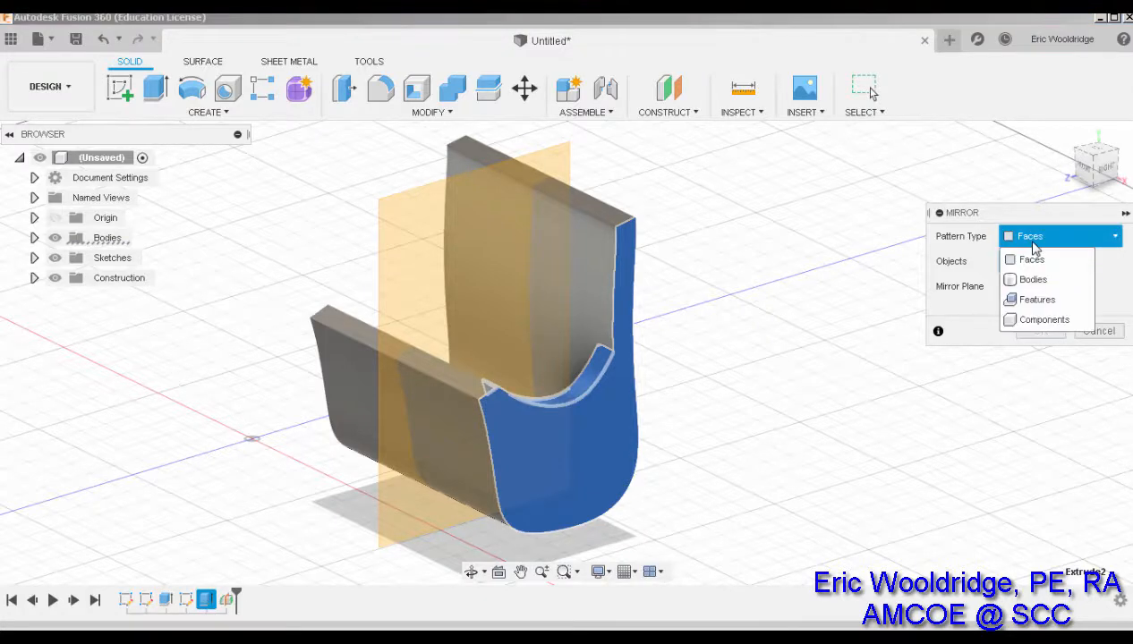
left_click(1032, 302)
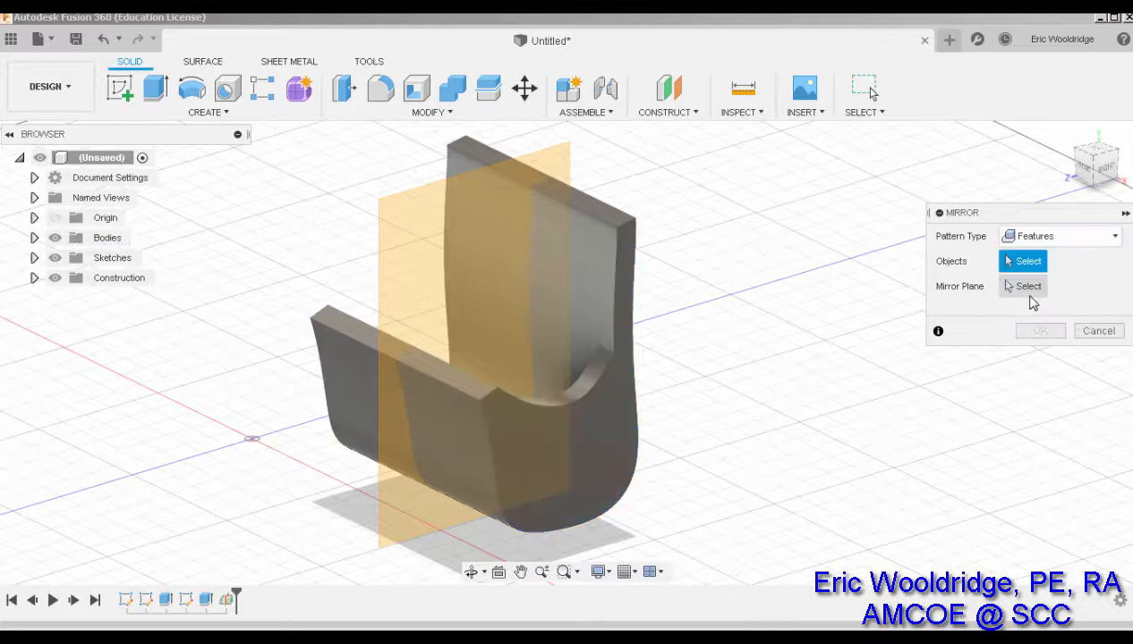
left_click(206, 602)
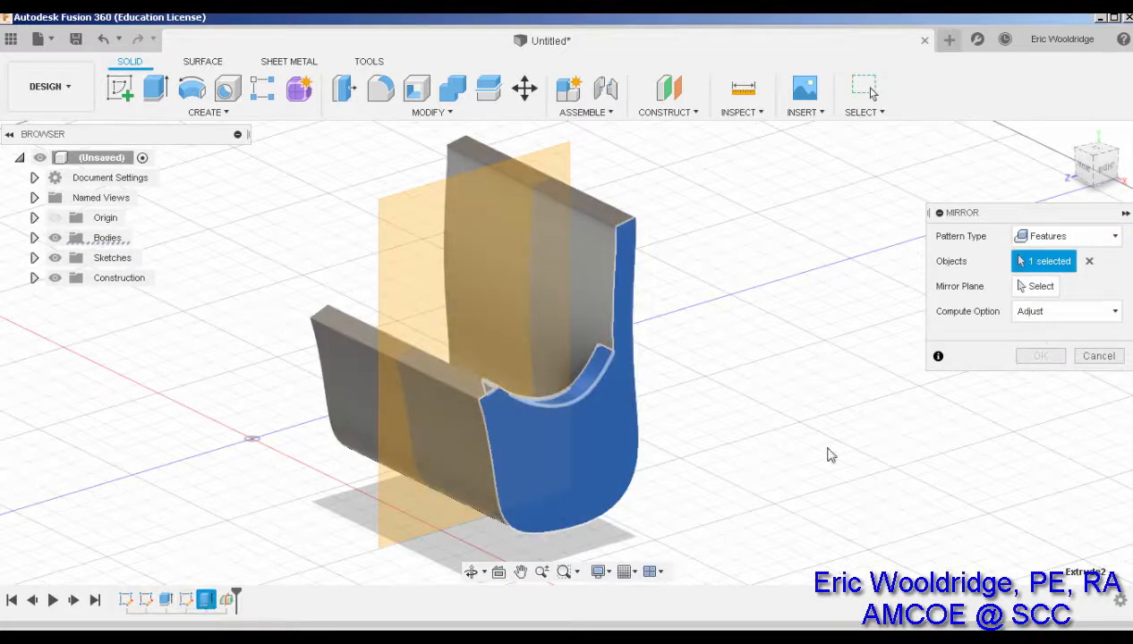
left_click(1038, 286)
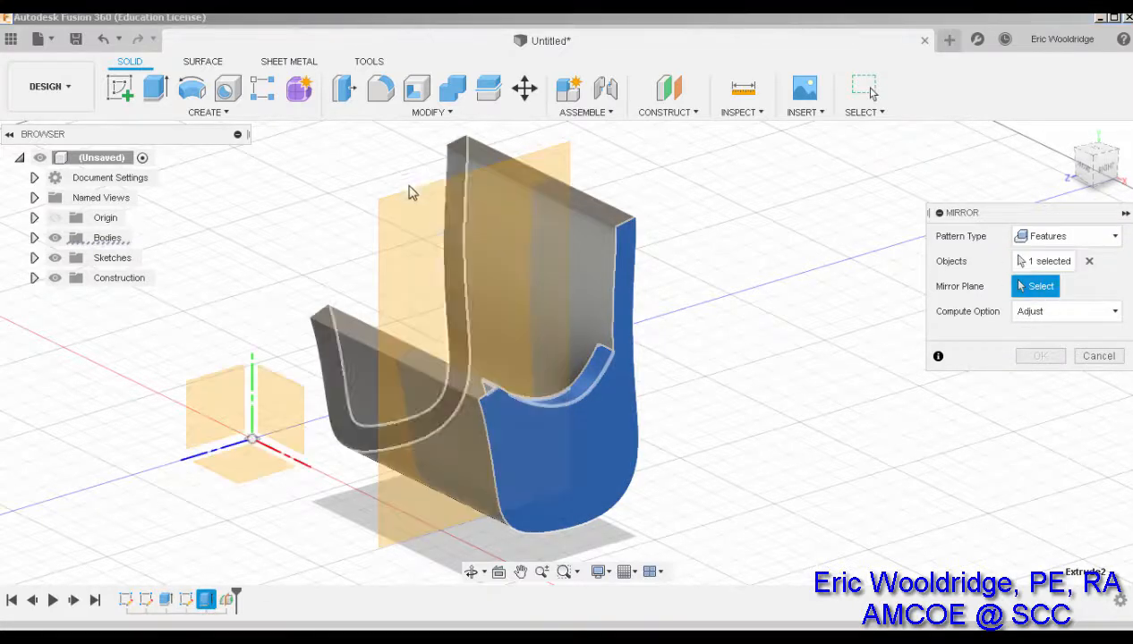
left_click(412, 217)
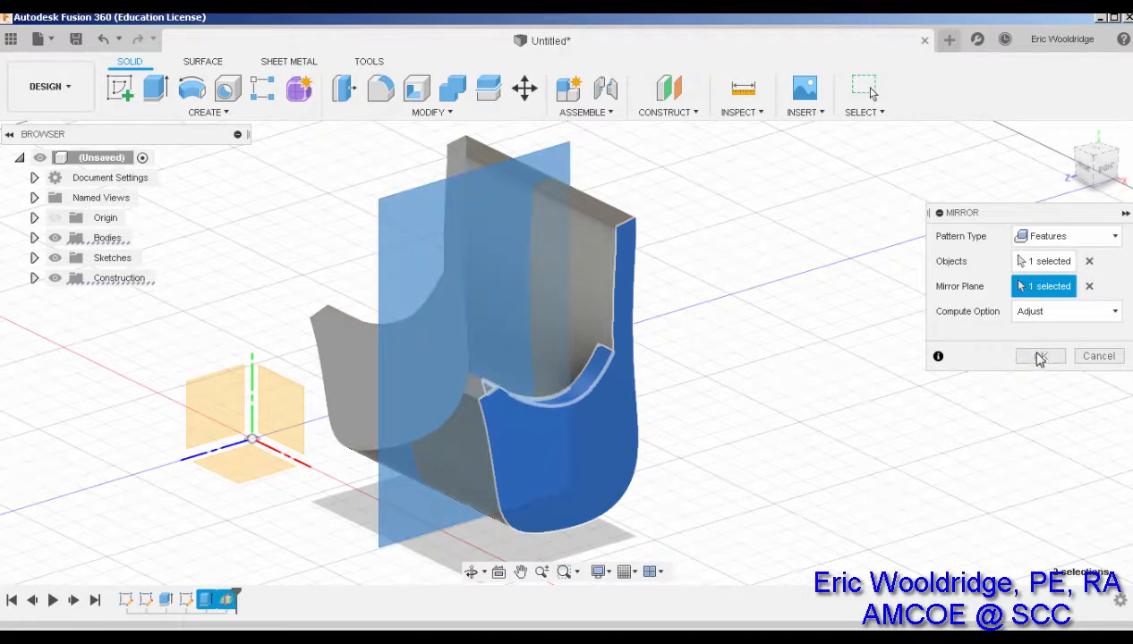
left_click(1024, 357)
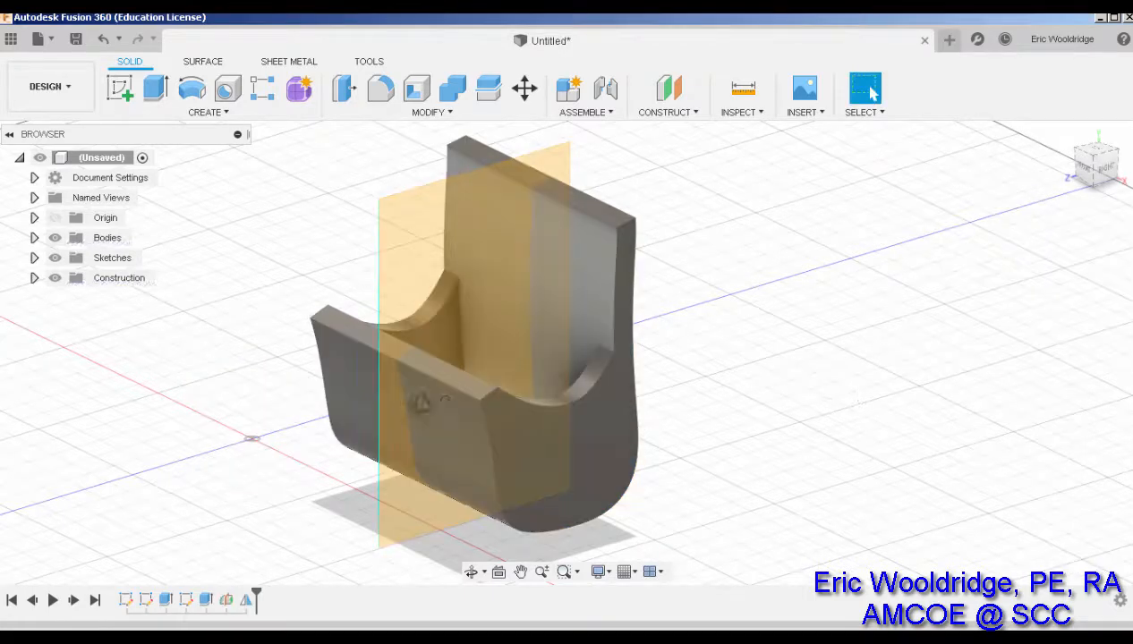
Edit the first extrusion of the U profile and set its distance to 100 mm
mouse_move(420, 399)
middle_mouse_down("shift")
mouse_move(550, 413)
mouse_move(387, 407)
mouse_move(356, 392)
mouse_move(414, 418)
middle_mouse_up("shift")
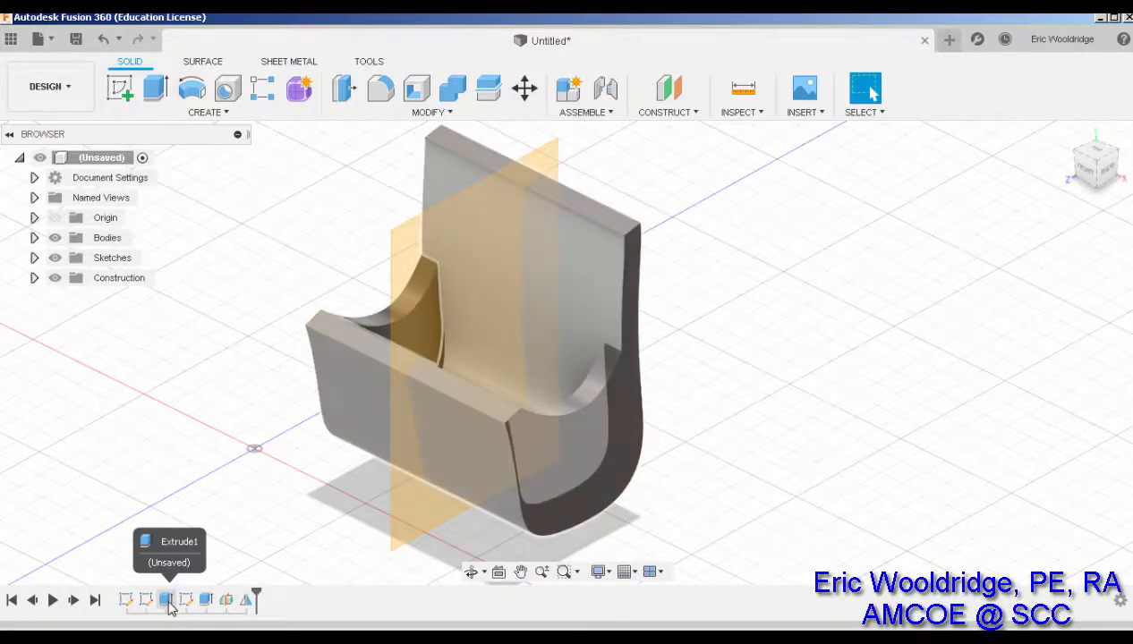
right_click(168, 603)
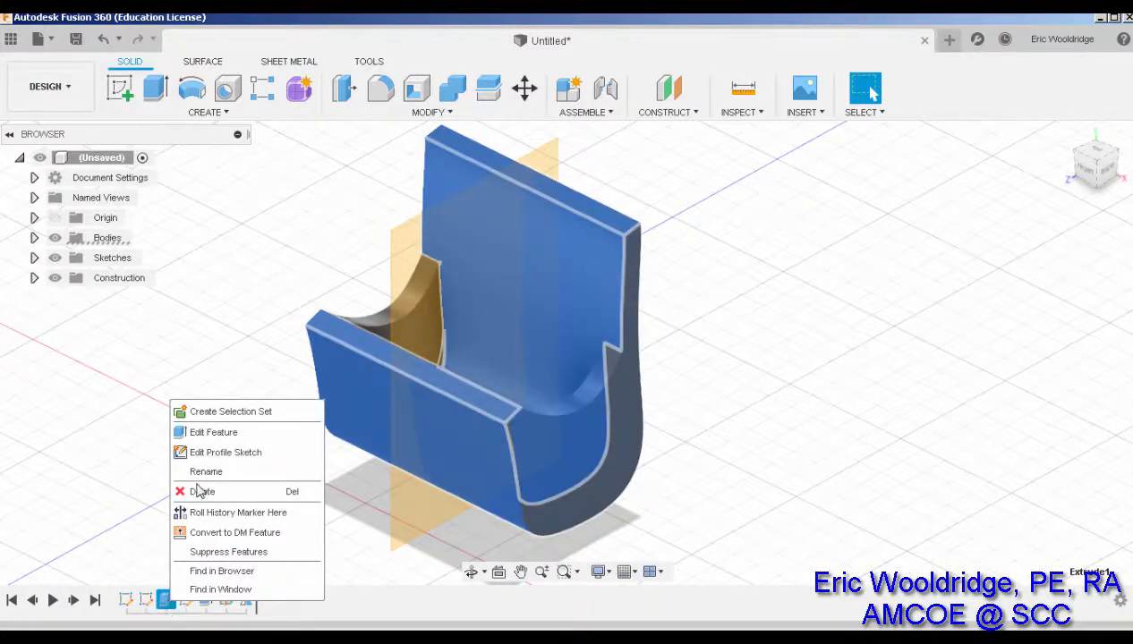
left_click(213, 433)
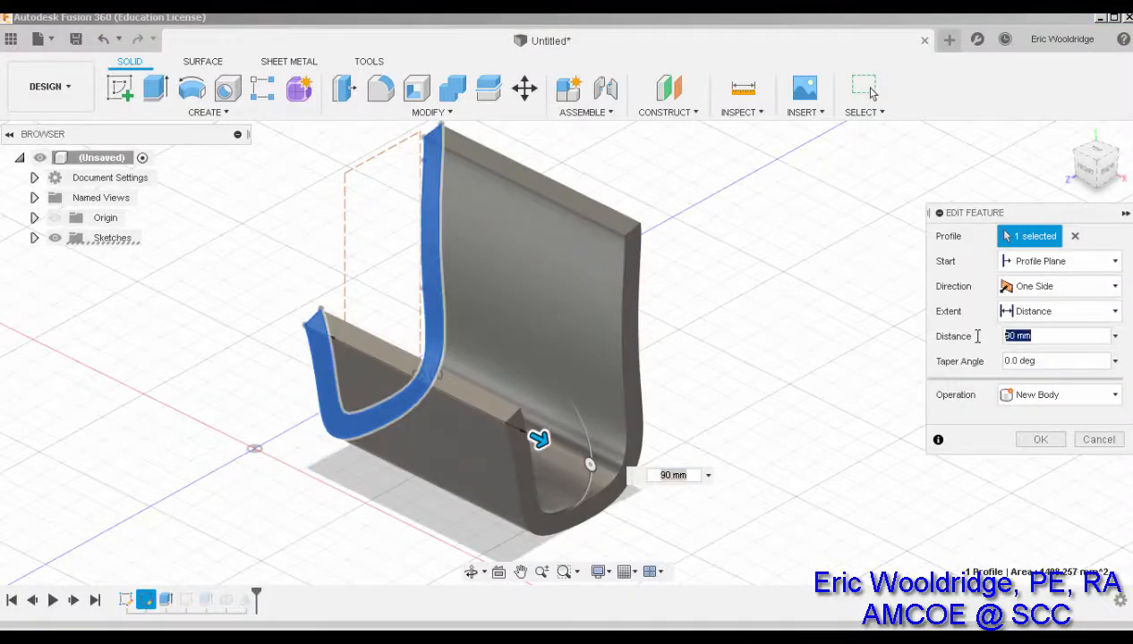
type("100")
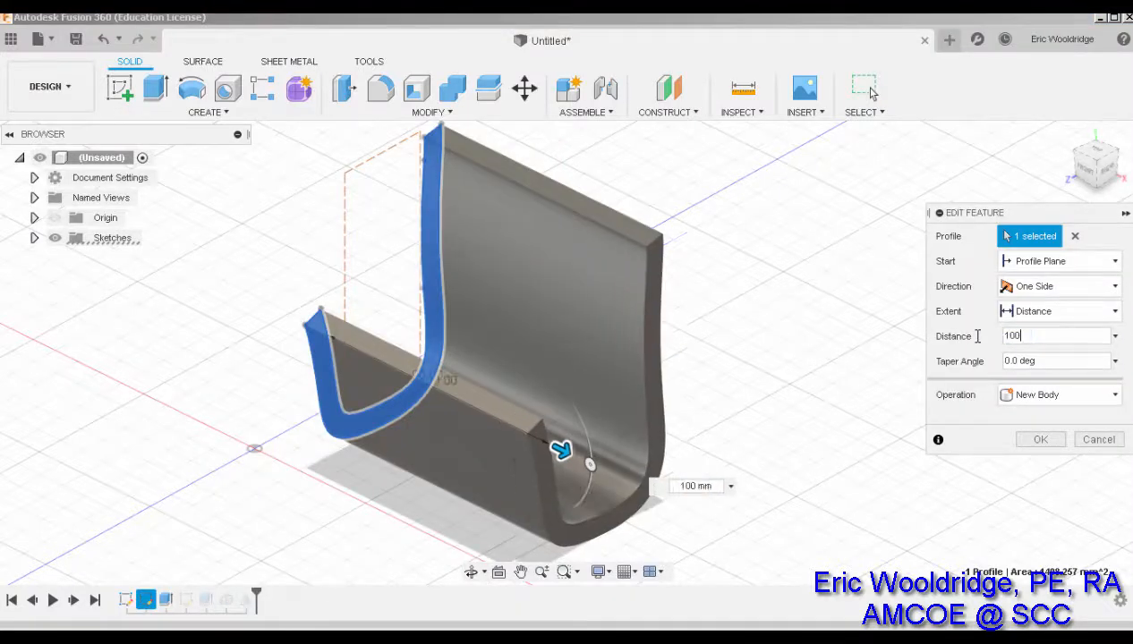
left_click(1040, 439)
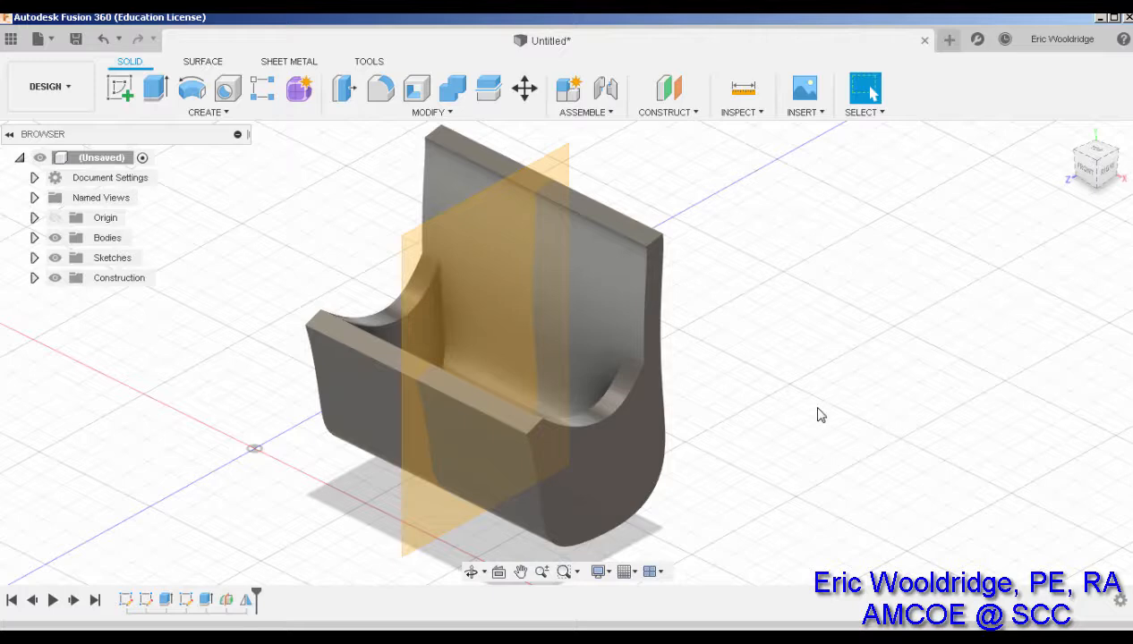
middle_click_drag(788, 400, 607, 450, "shift")
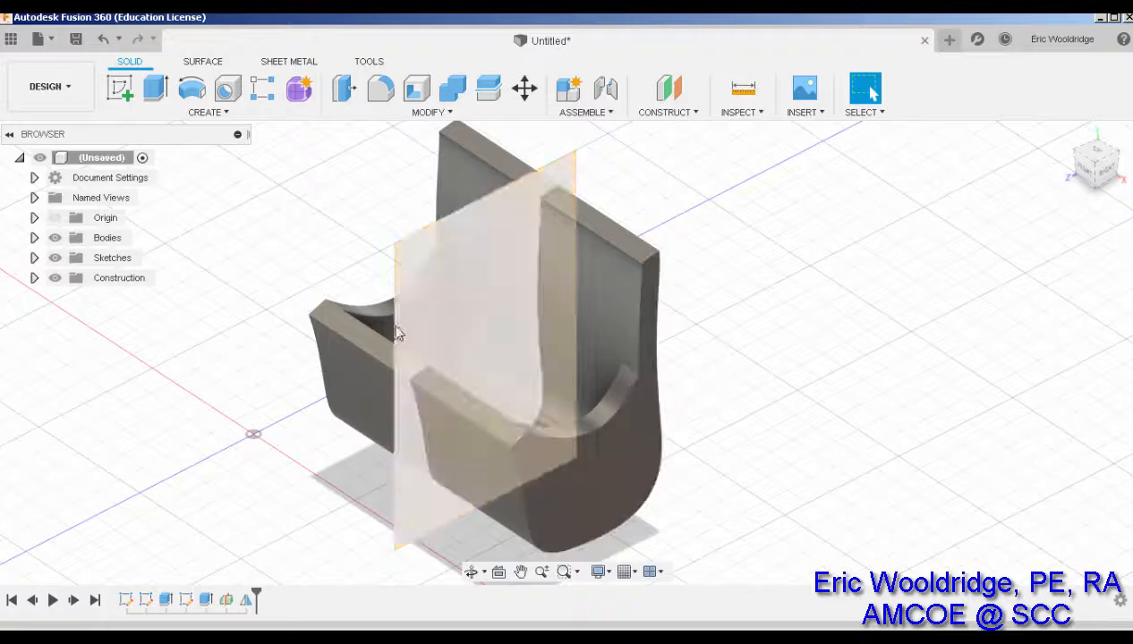
middle_click_drag(705, 396, 705, 357, "shift")
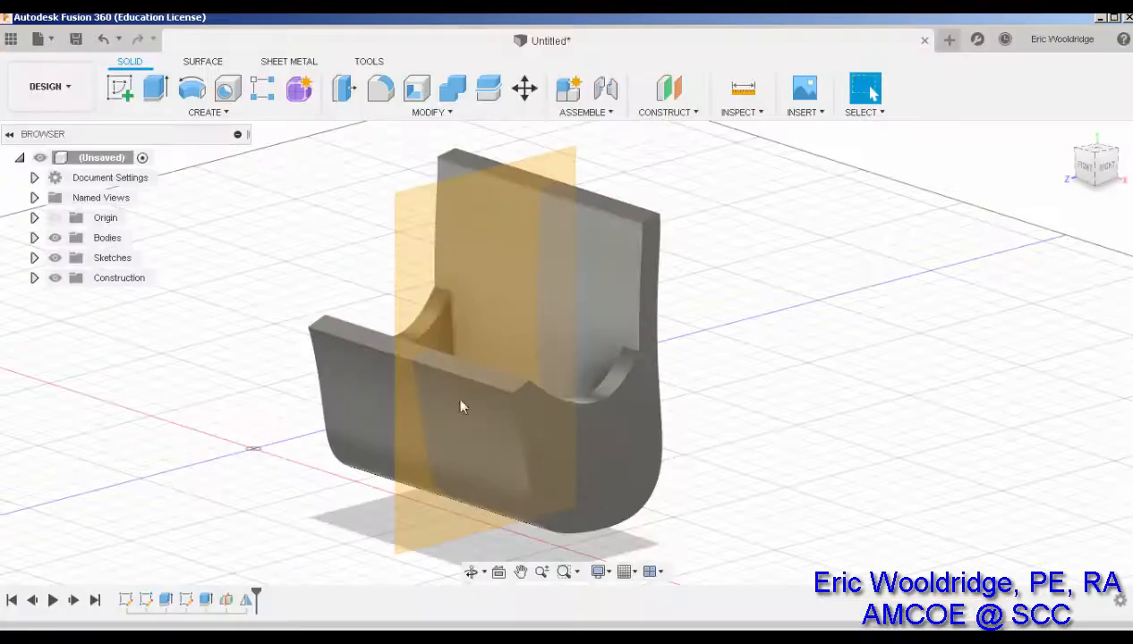
mouse_move(454, 394)
middle_mouse_down("shift")
mouse_move(304, 347)
mouse_move(311, 354)
mouse_move(362, 246)
middle_mouse_up("shift")
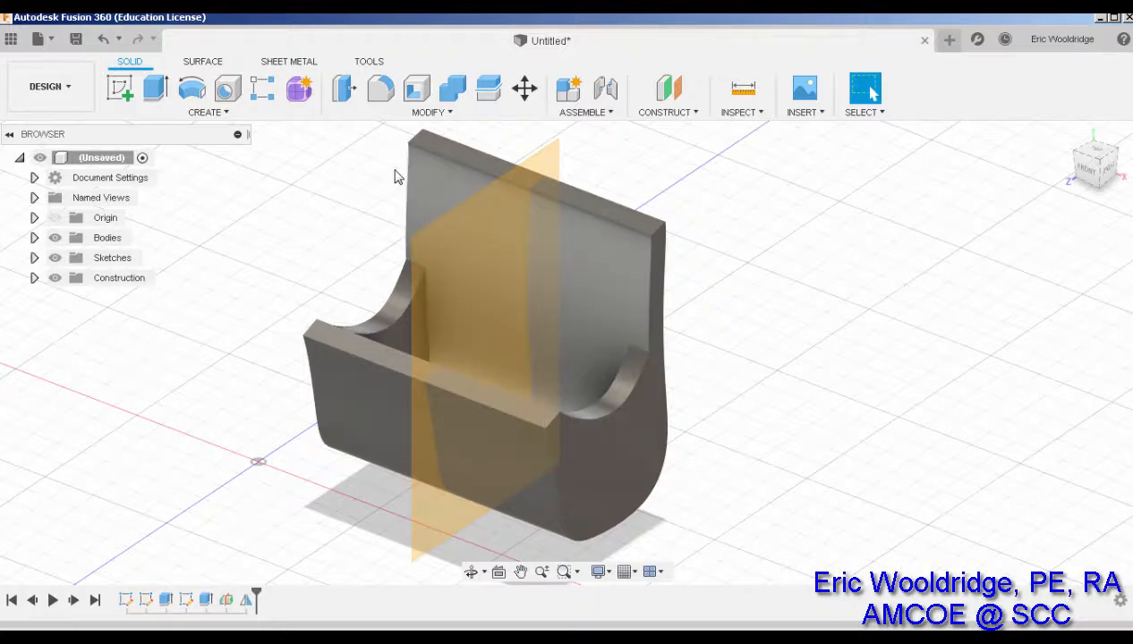
middle_click_drag(395, 170, 367, 210)
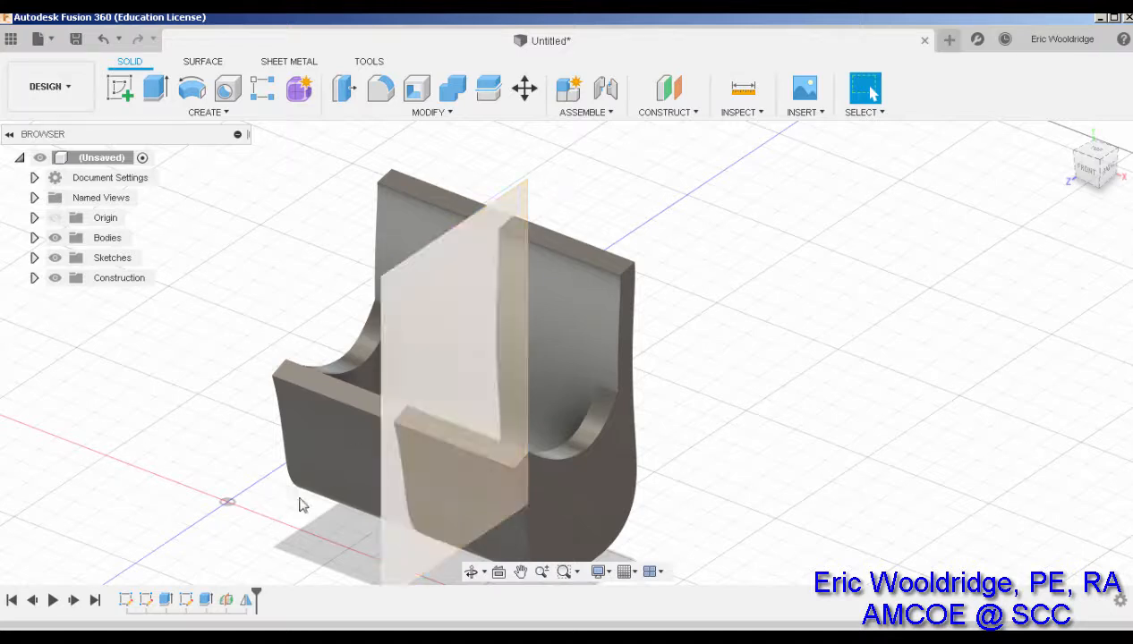
Delete the first sketch from the design history and make Sketch2, the U profile sketch, visible
right_click(127, 603)
left_click(163, 495)
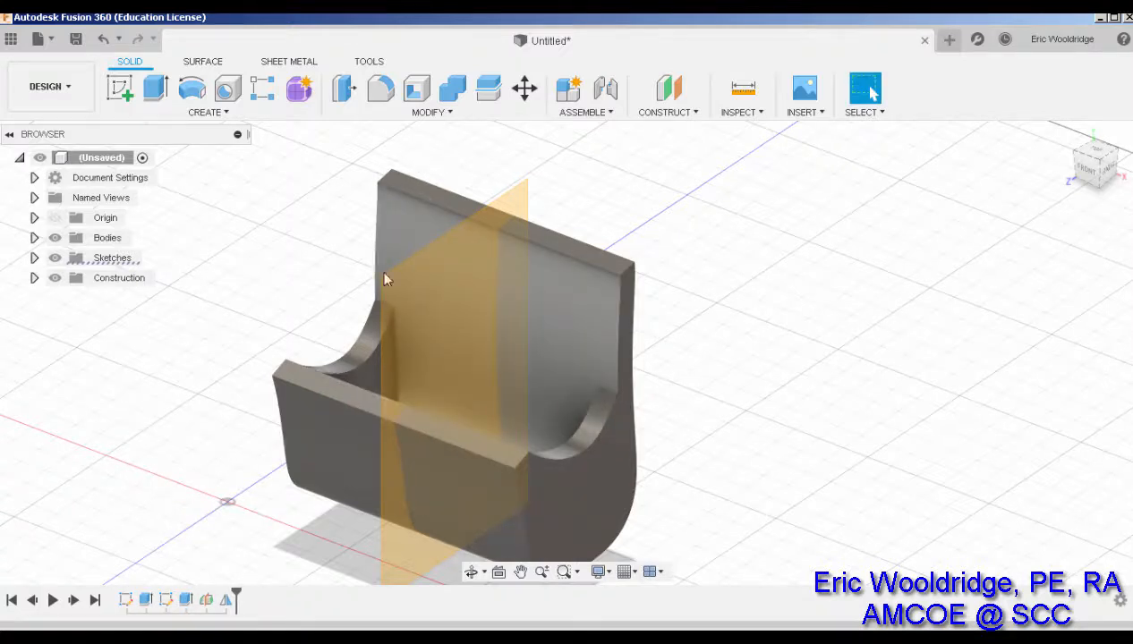
left_click(34, 258)
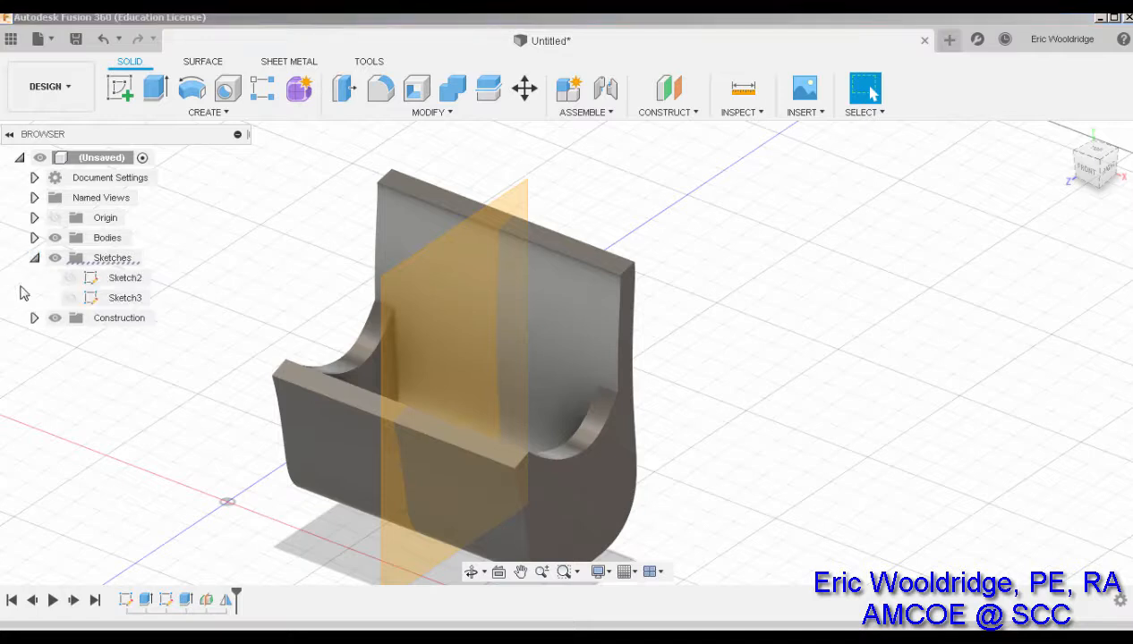
left_click(69, 278)
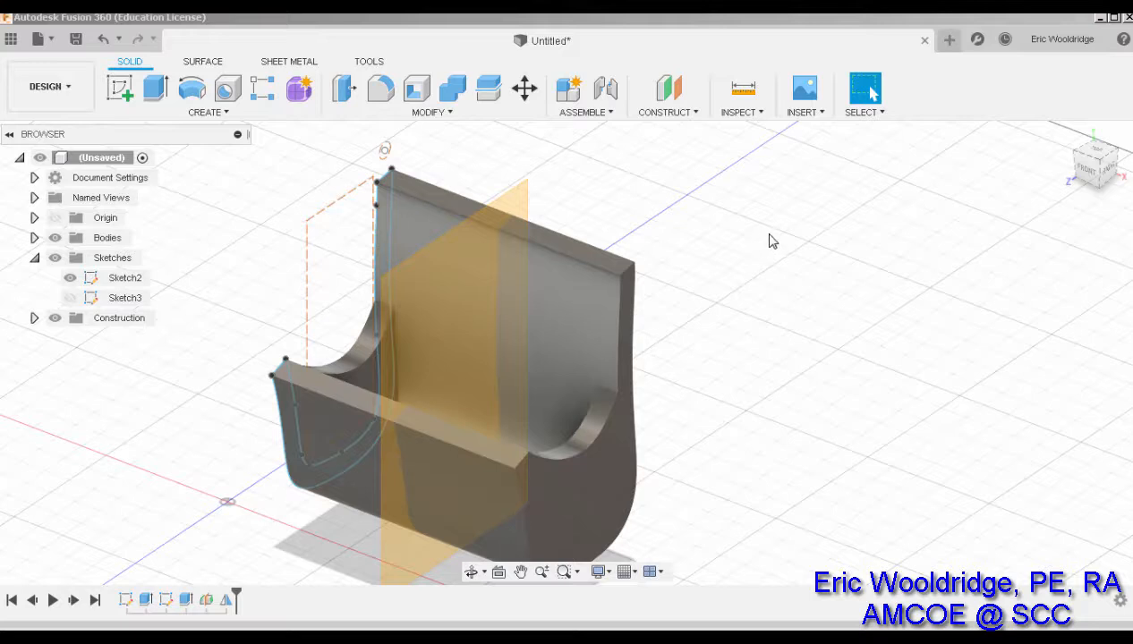
middle_click_drag(720, 273, 282, 332, "shift")
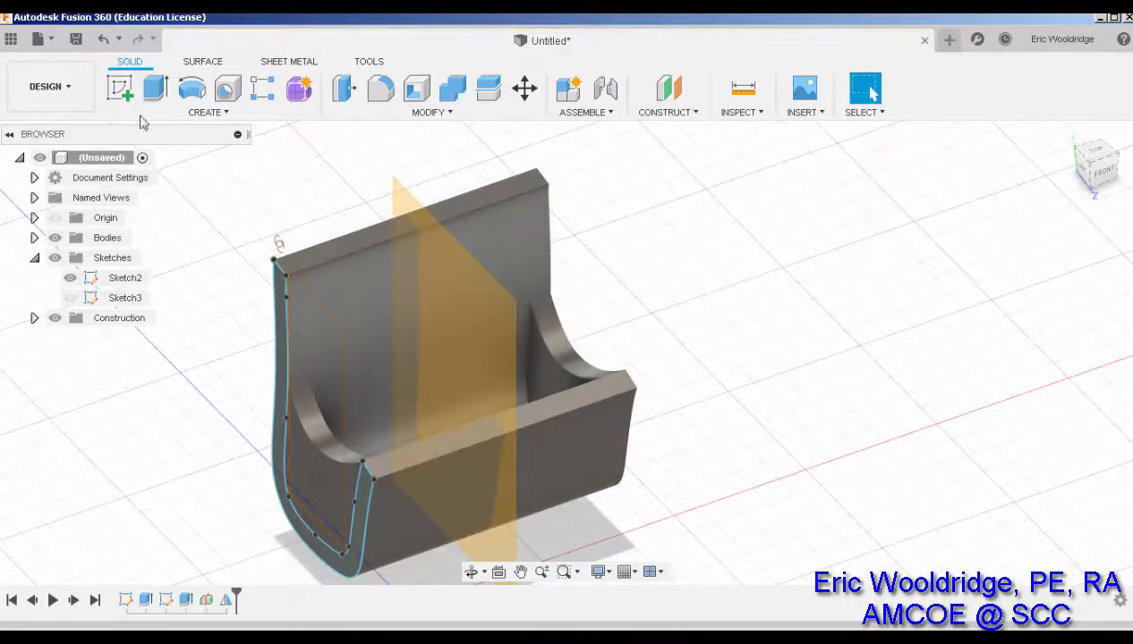
Start a sketch on the U-shaped end face on the body's left side and hide construction Plane1
left_click(119, 88)
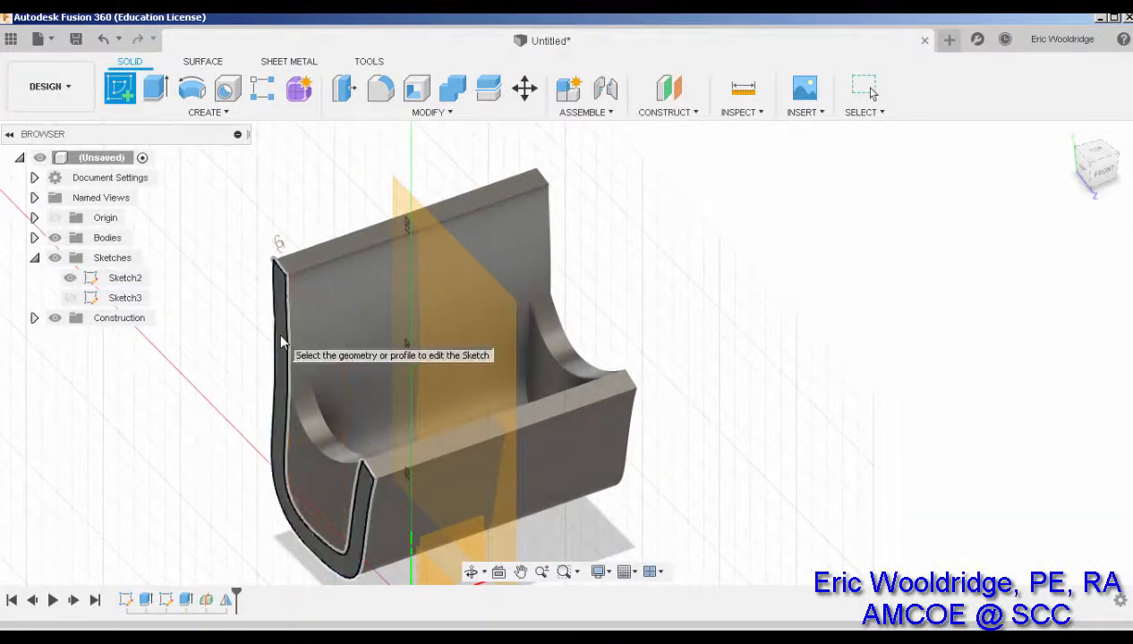
left_click(281, 343)
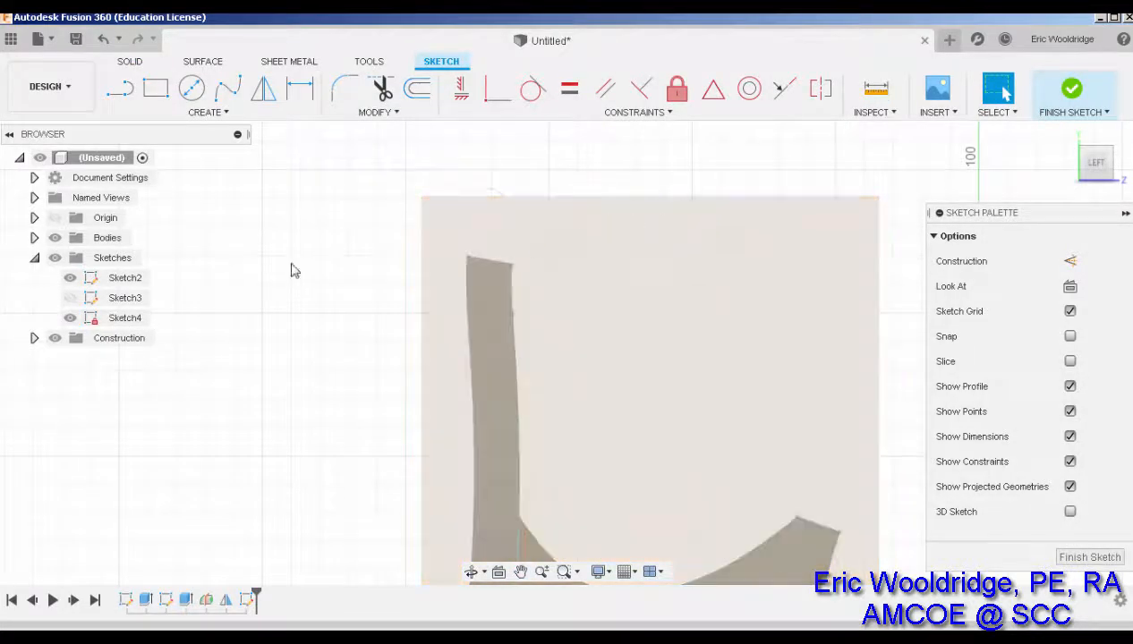
left_click(34, 337)
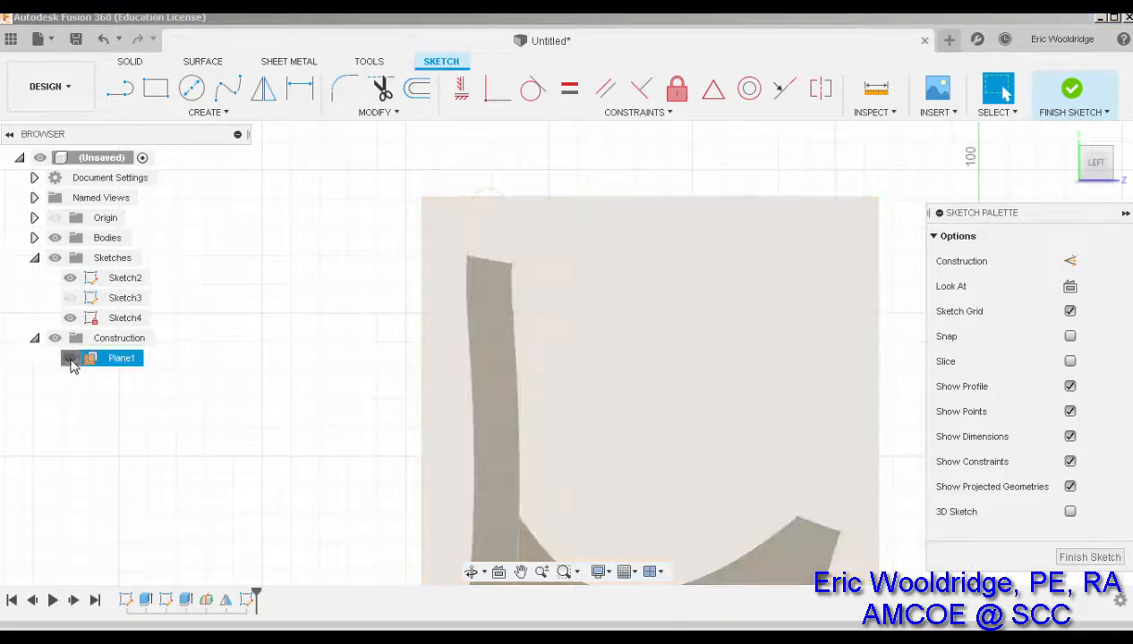
left_click(71, 358)
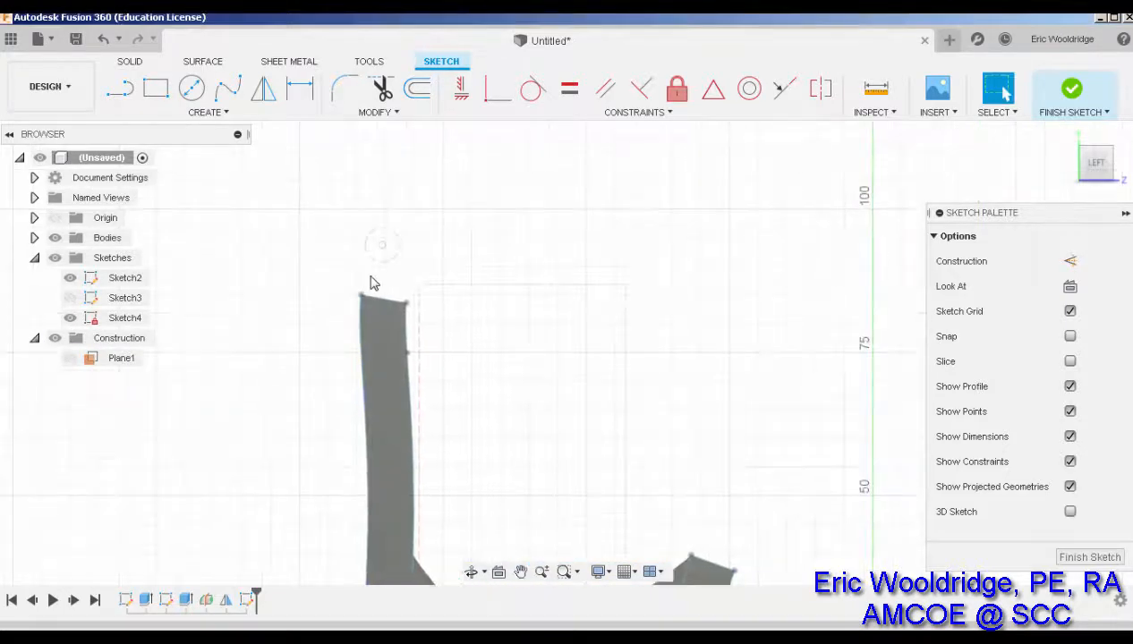
Project the U-shaped end face into the sketch with Projection Link enabled
scroll(386, 268, "up", 1)
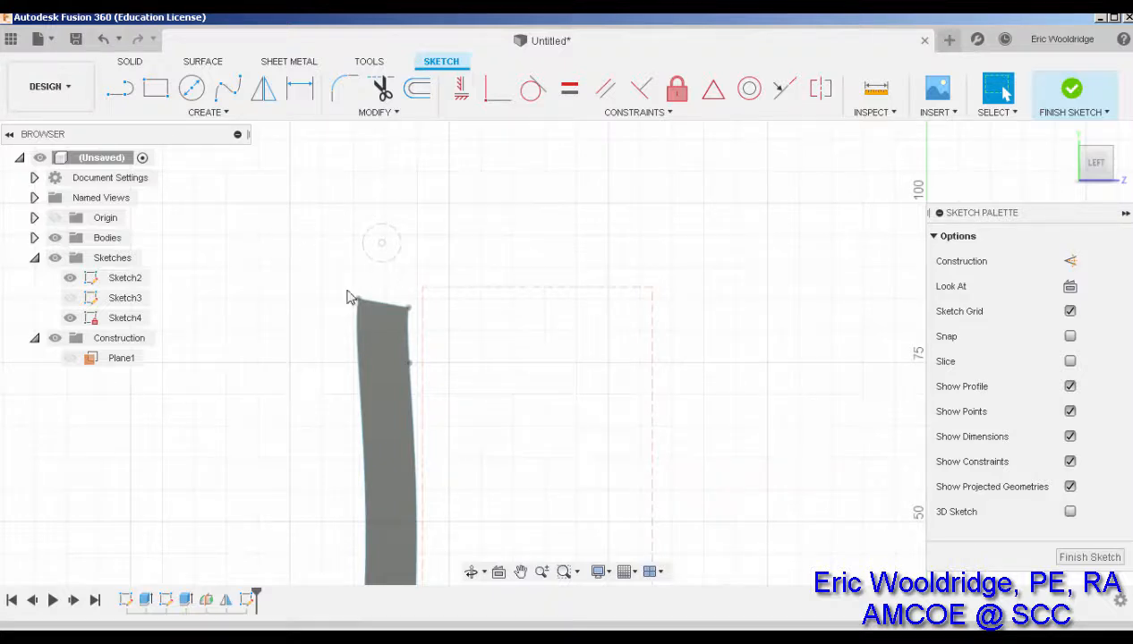
scroll(376, 258, "up", 2)
scroll(400, 249, "up", 2)
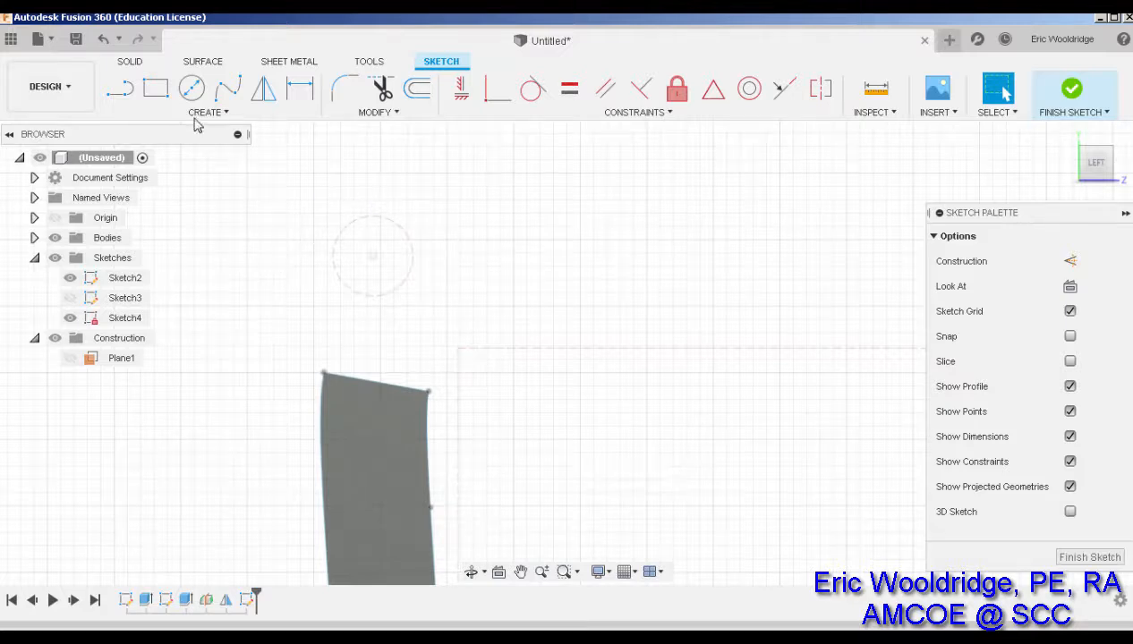
left_click(227, 87)
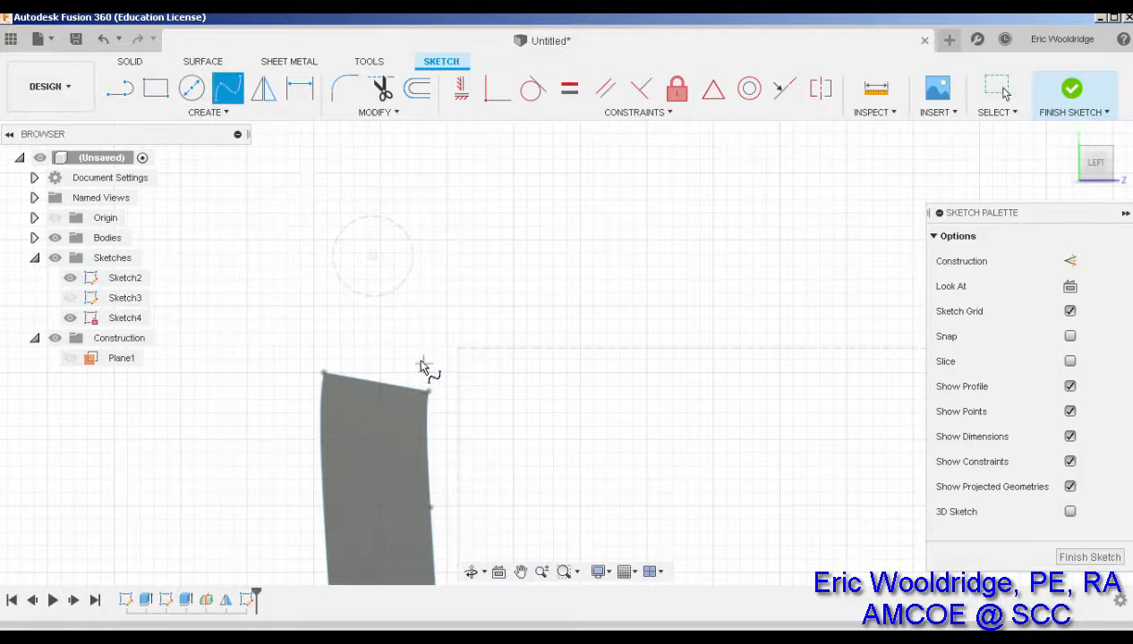
left_click(216, 120)
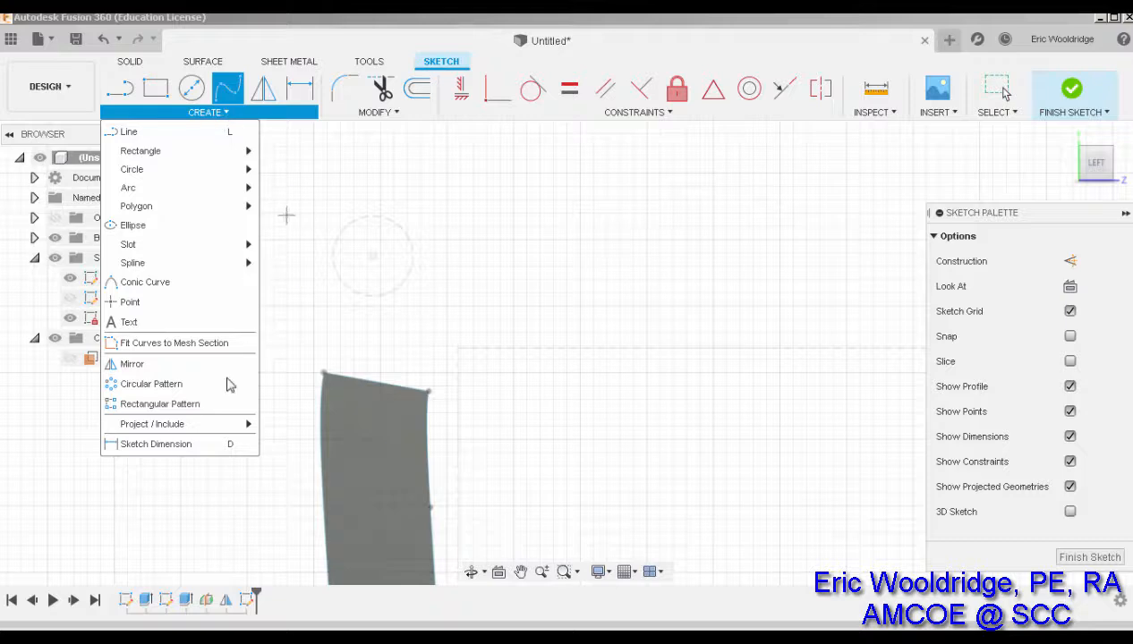
mouse_move(179, 424)
left_click(283, 430)
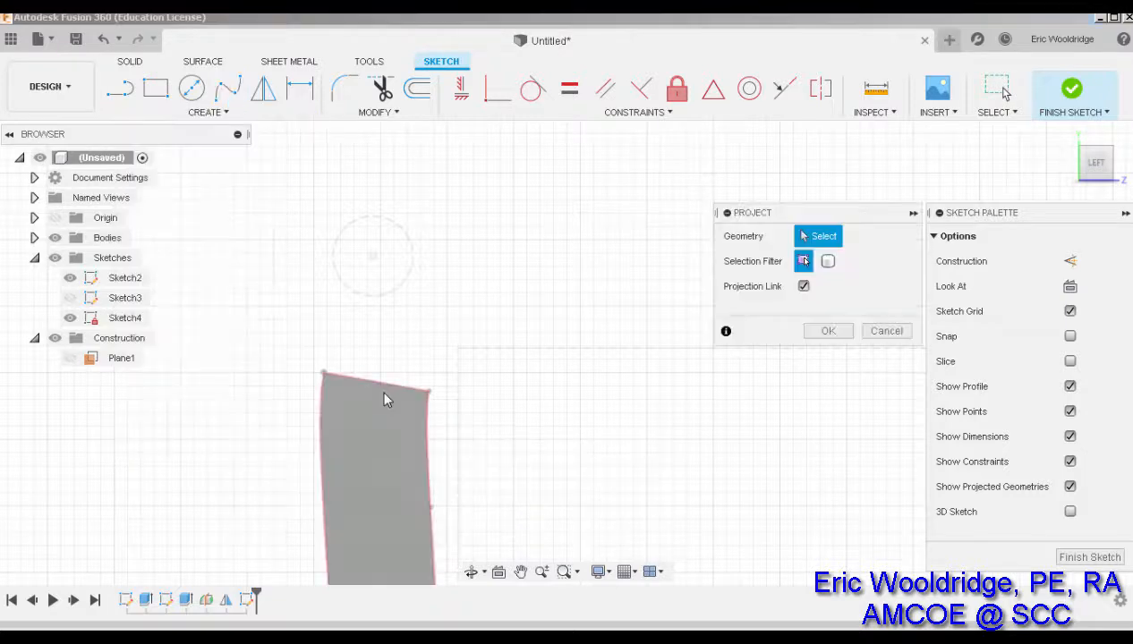
left_click(383, 399)
left_click(827, 331)
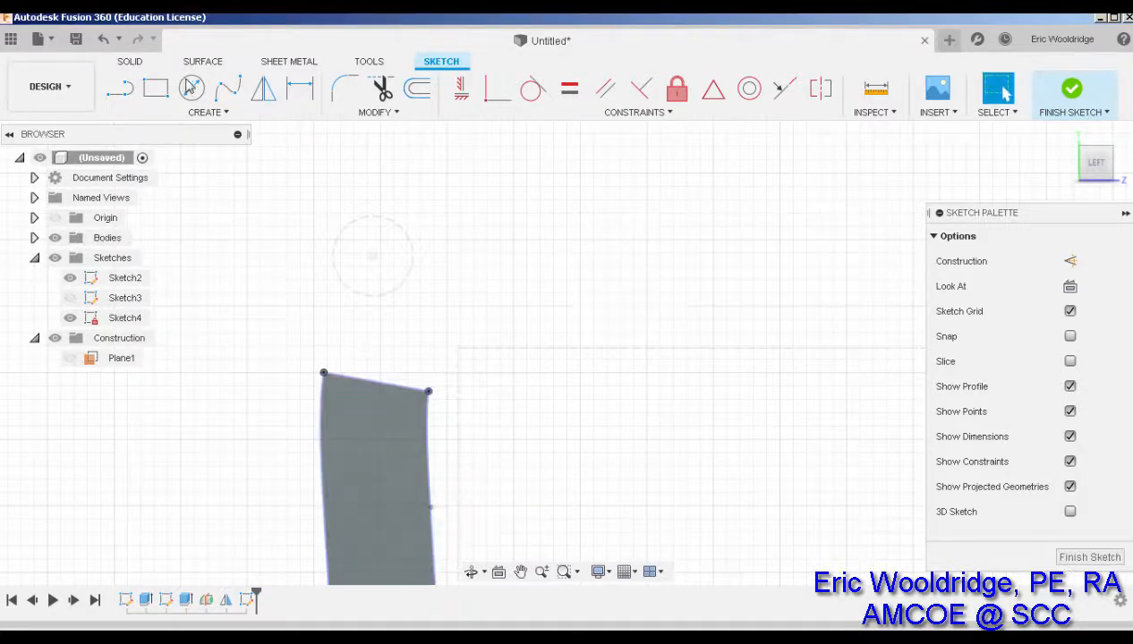
Draw a seven-point fit spline from the tall leg's inner top corner, arching over the leg and down to a hook tip beyond its outer side
left_click(227, 87)
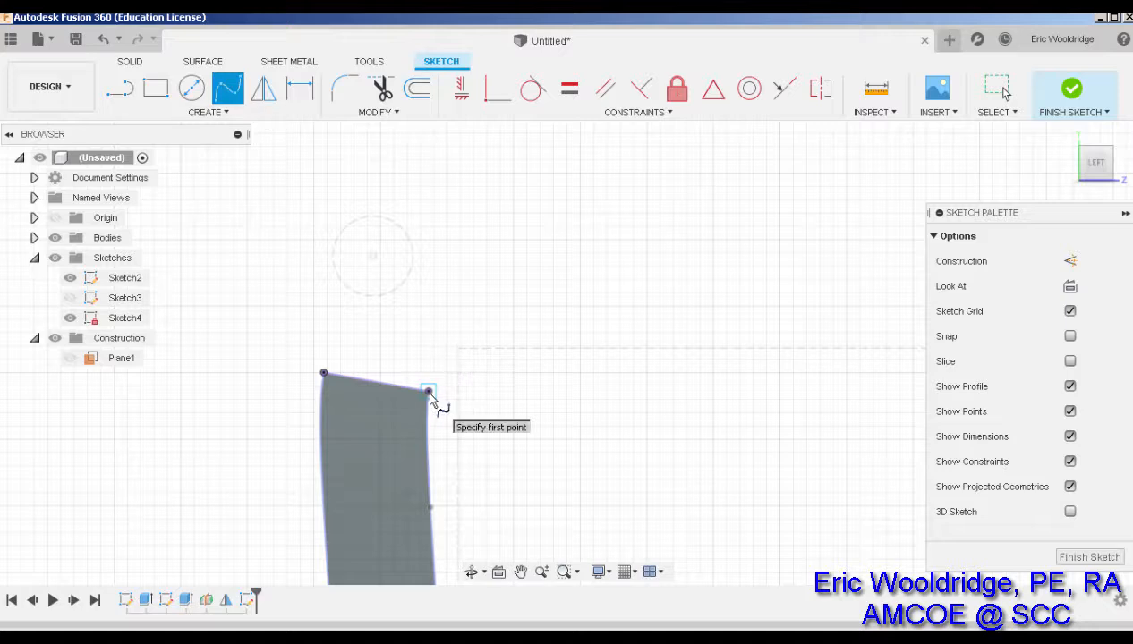
left_click(429, 392)
left_click(503, 286)
left_click(497, 150)
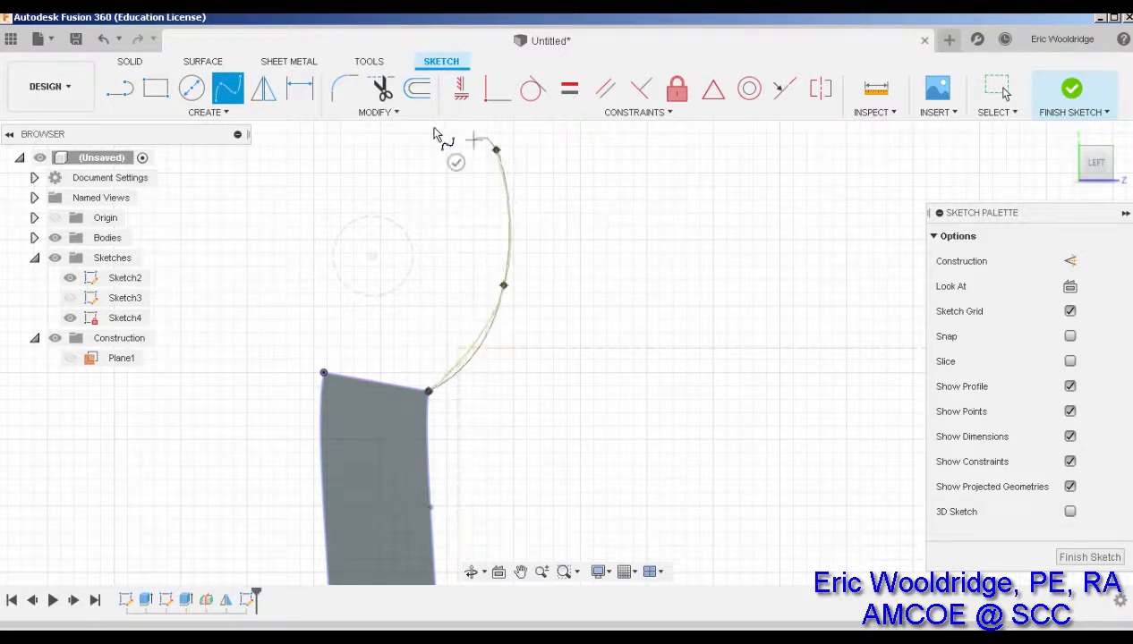
middle_click_drag(475, 190, 523, 252)
left_click(411, 176)
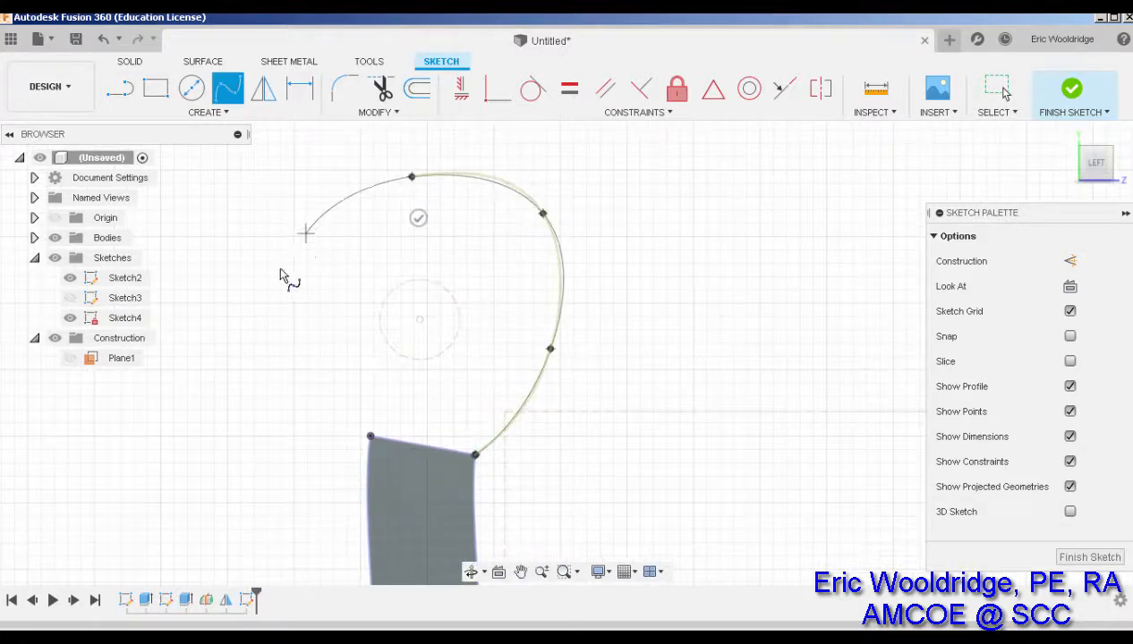
left_click(306, 234)
left_click(189, 376)
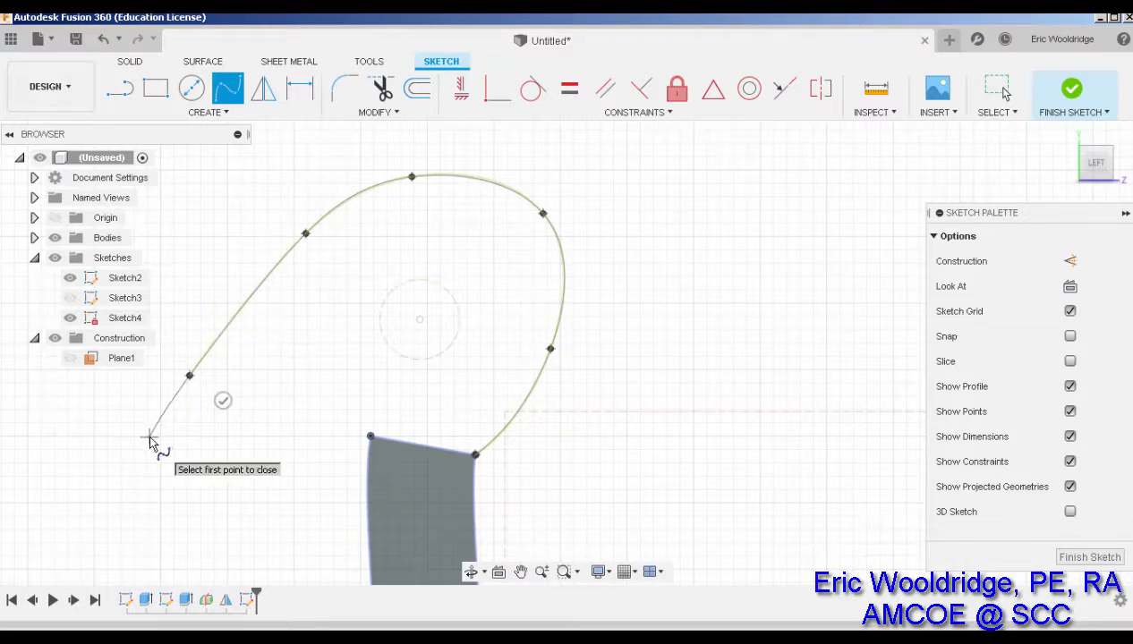
left_click(149, 437)
left_click(187, 455)
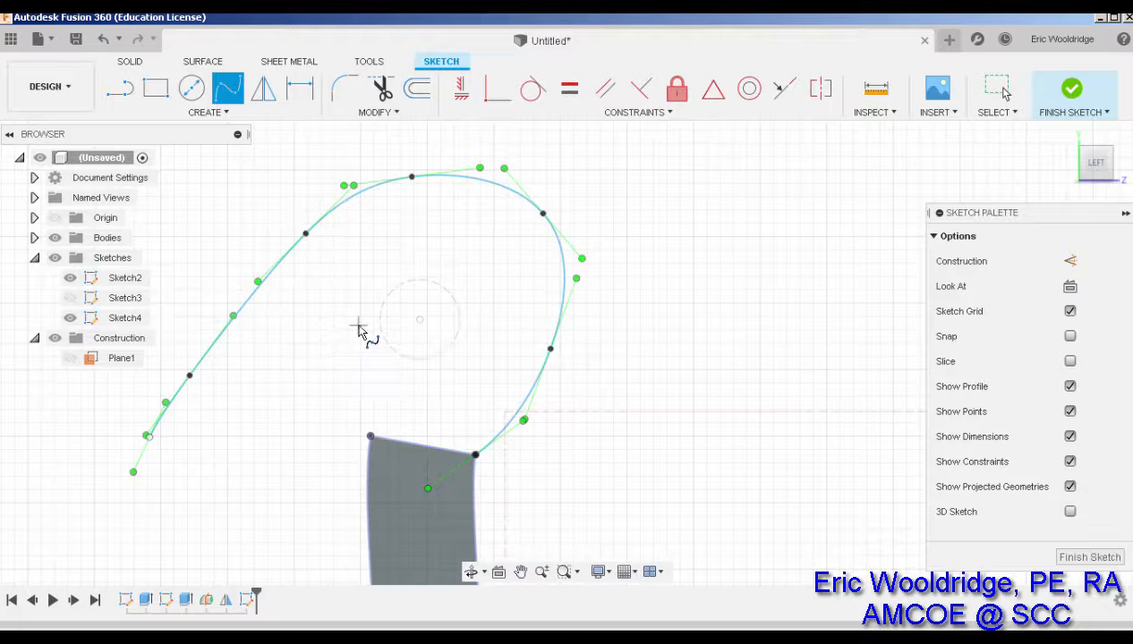
Offset the hook spline 6 mm toward its inside
key("o")
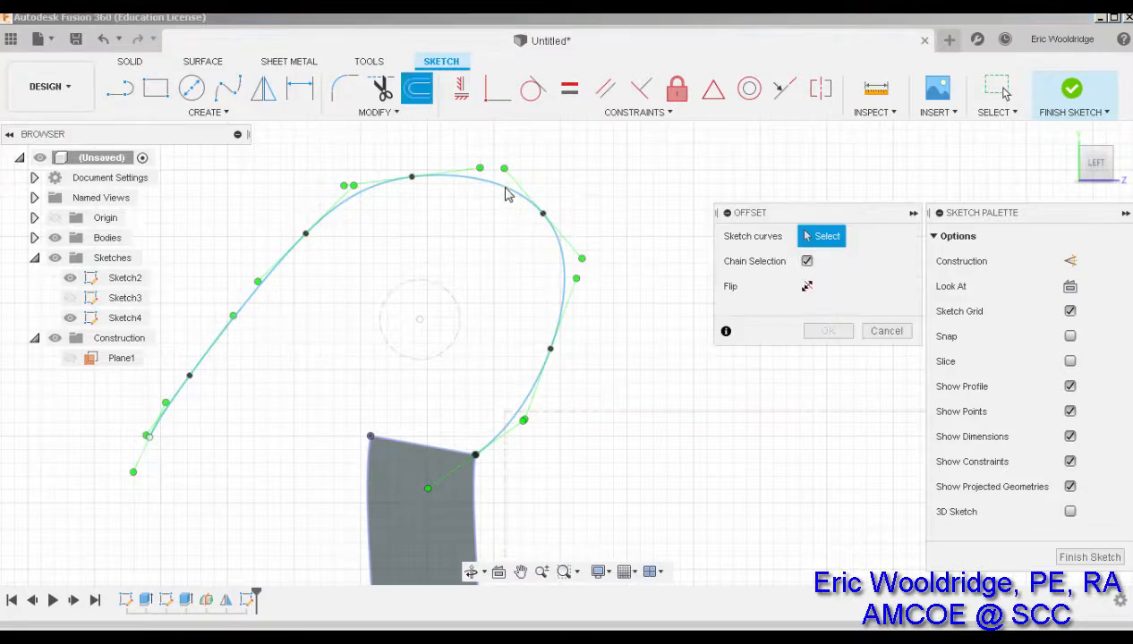
left_click(493, 190)
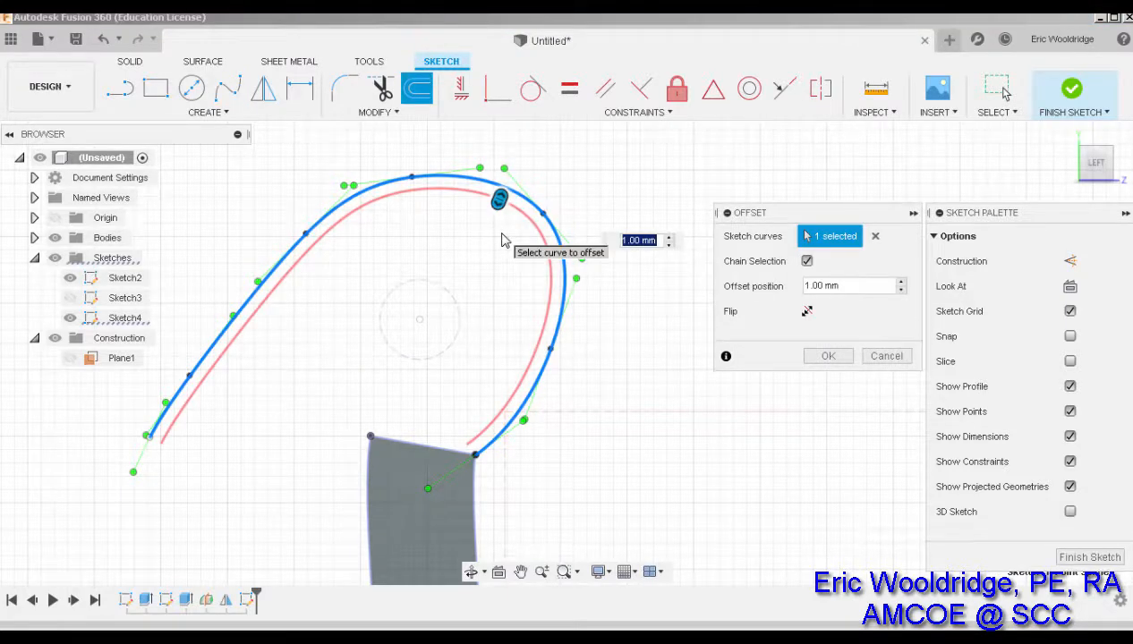
type("8")
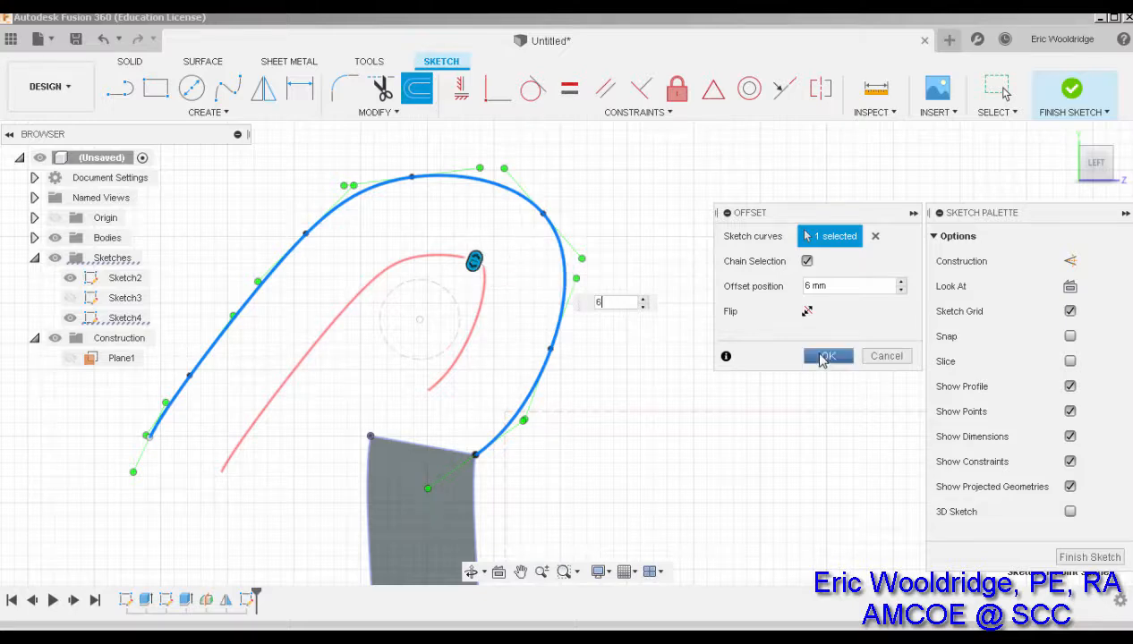
left_click(823, 357)
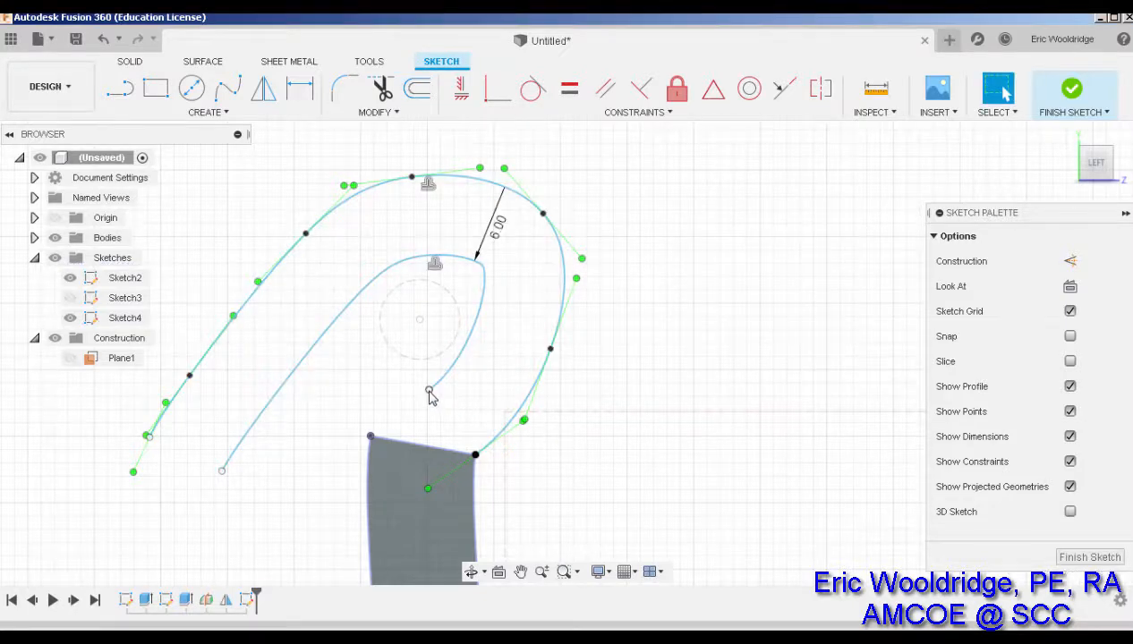
key("l")
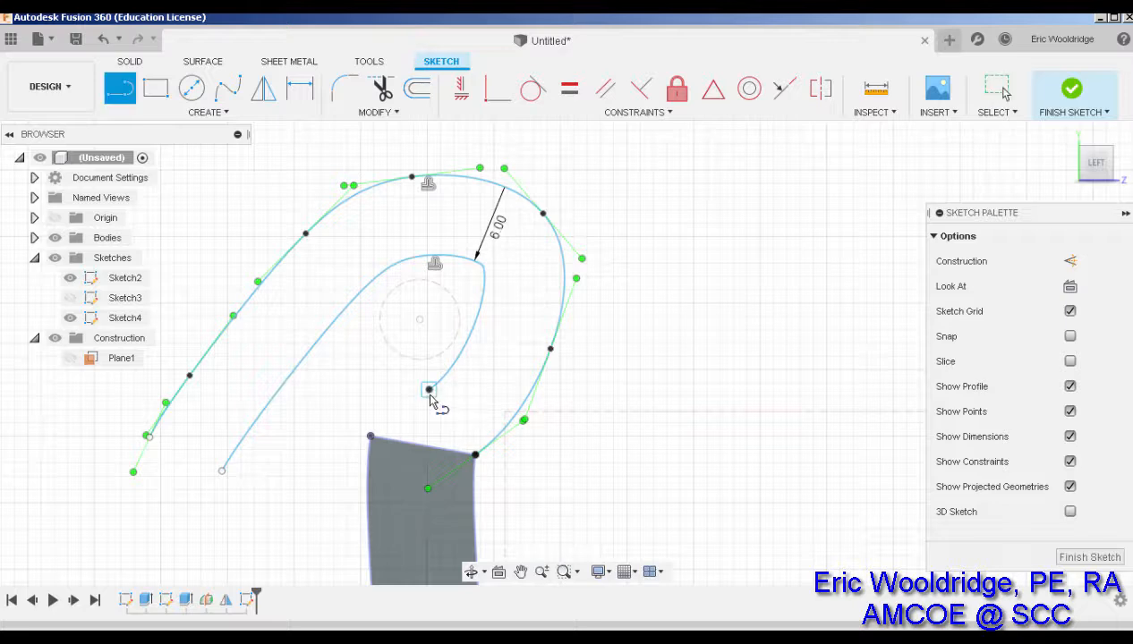
key("Escape")
left_click(428, 389)
mouse_move(403, 418)
left_mouse_down()
mouse_move(387, 428)
mouse_move(400, 425)
left_mouse_up()
key("ctrl+z")
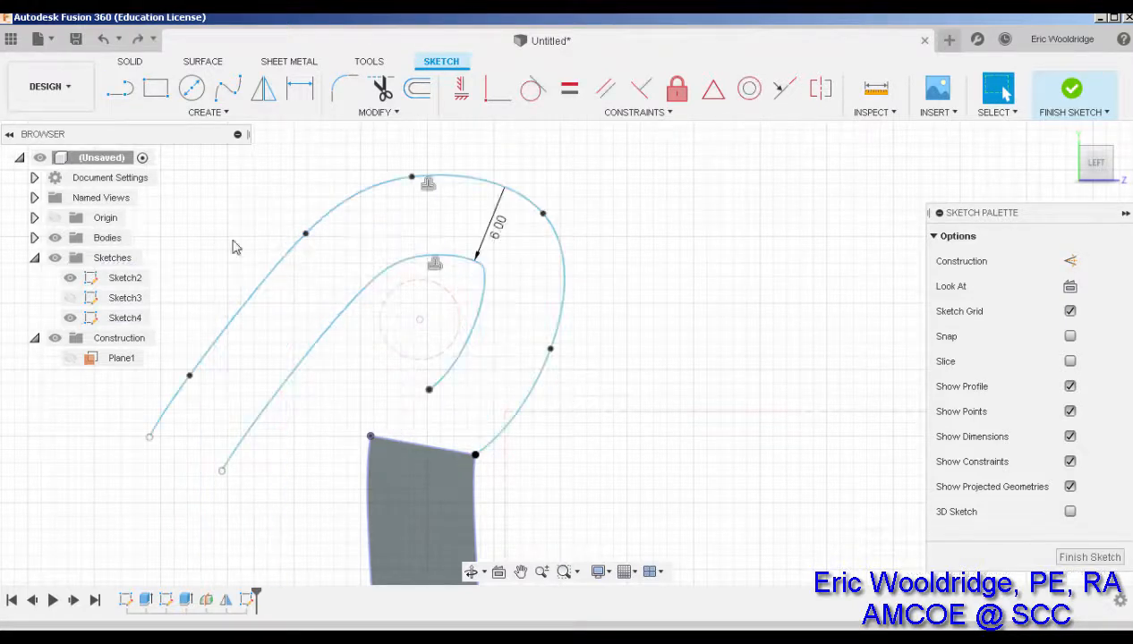
Close the hook profile with lines from the leg's outer top corner to the inner spline's end and across the hook tip
left_click(120, 87)
left_click(371, 435)
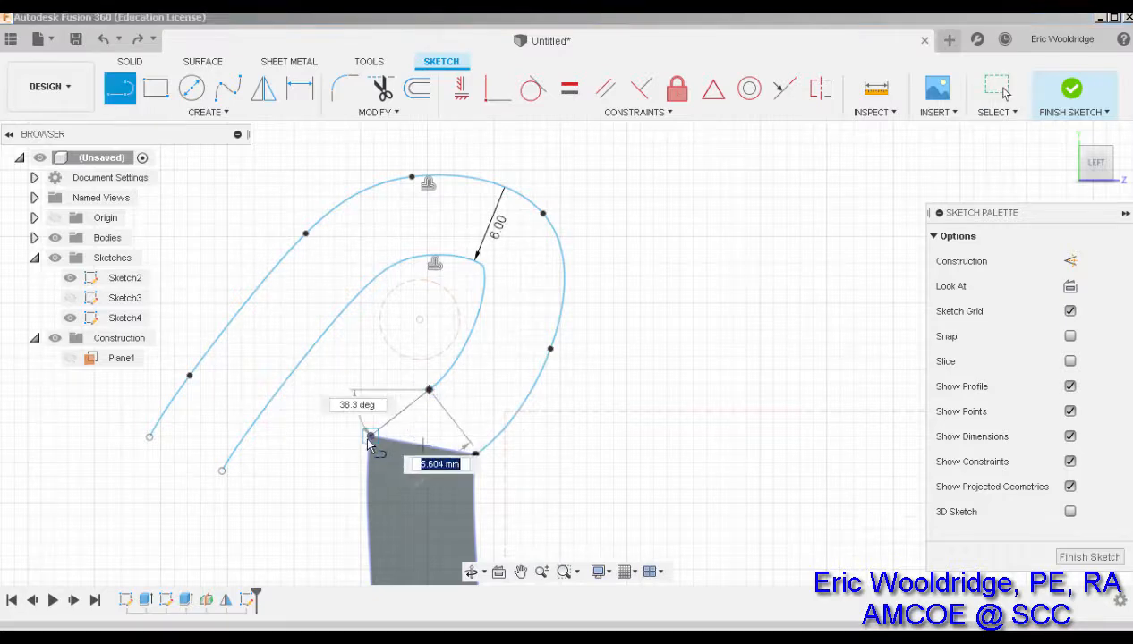
left_click(429, 389)
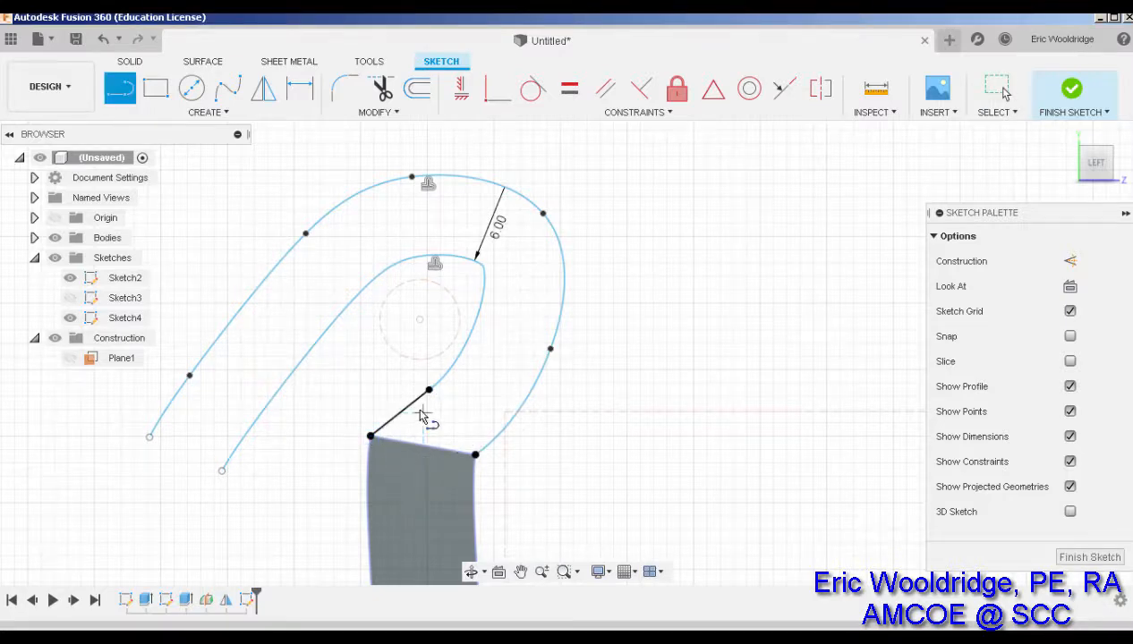
left_click(149, 437)
left_click(221, 471)
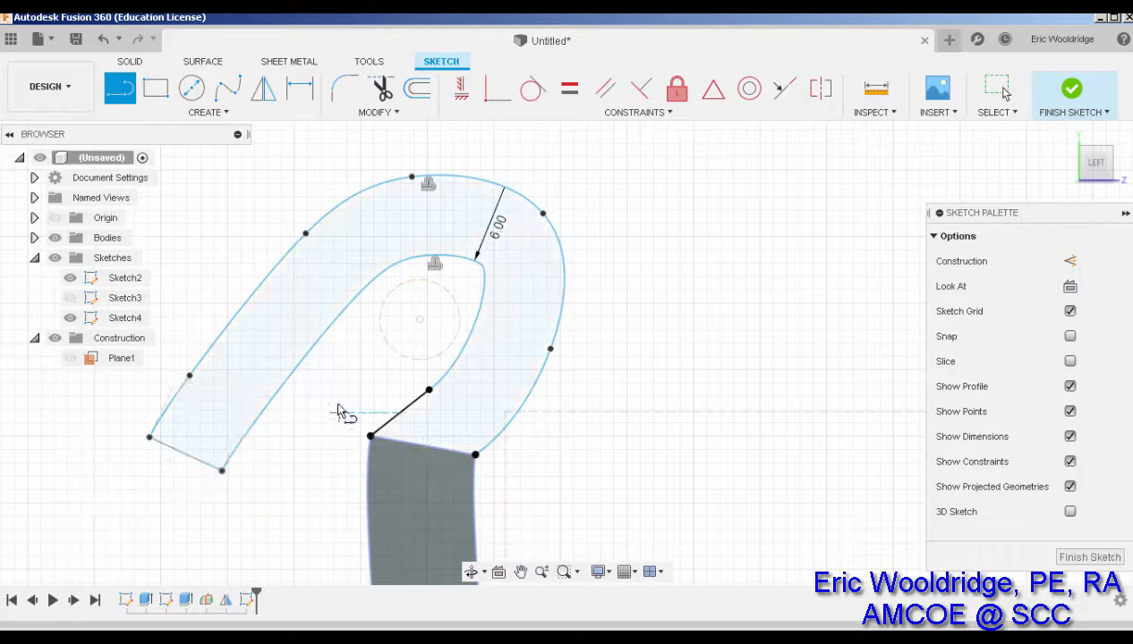
key("Escape")
Move the outer spline's crest and upper-bend fit points inward to round the hook more closely around the construction circle
mouse_move(543, 219)
left_mouse_down()
mouse_move(538, 262)
mouse_move(537, 232)
left_mouse_up()
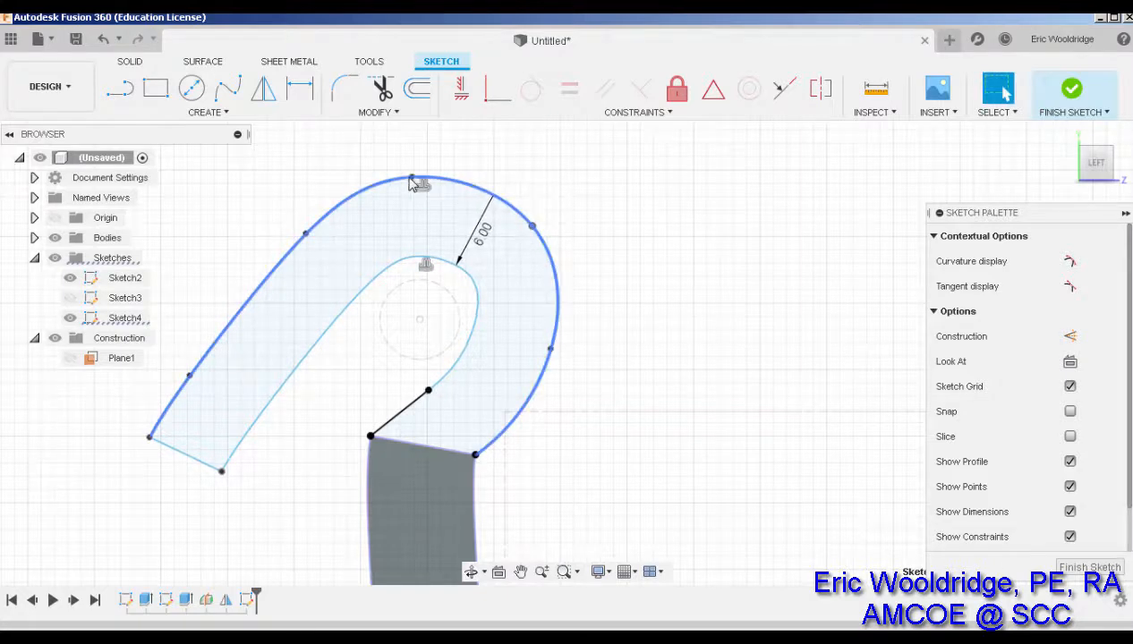
left_click_drag(413, 179, 435, 188)
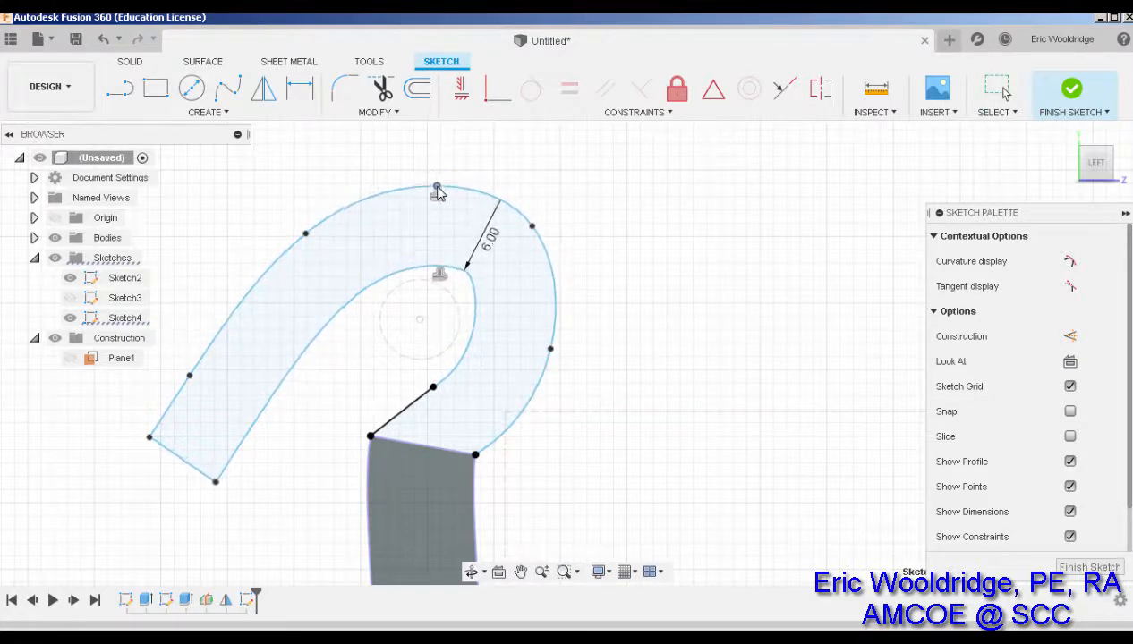
left_click_drag(523, 227, 525, 230)
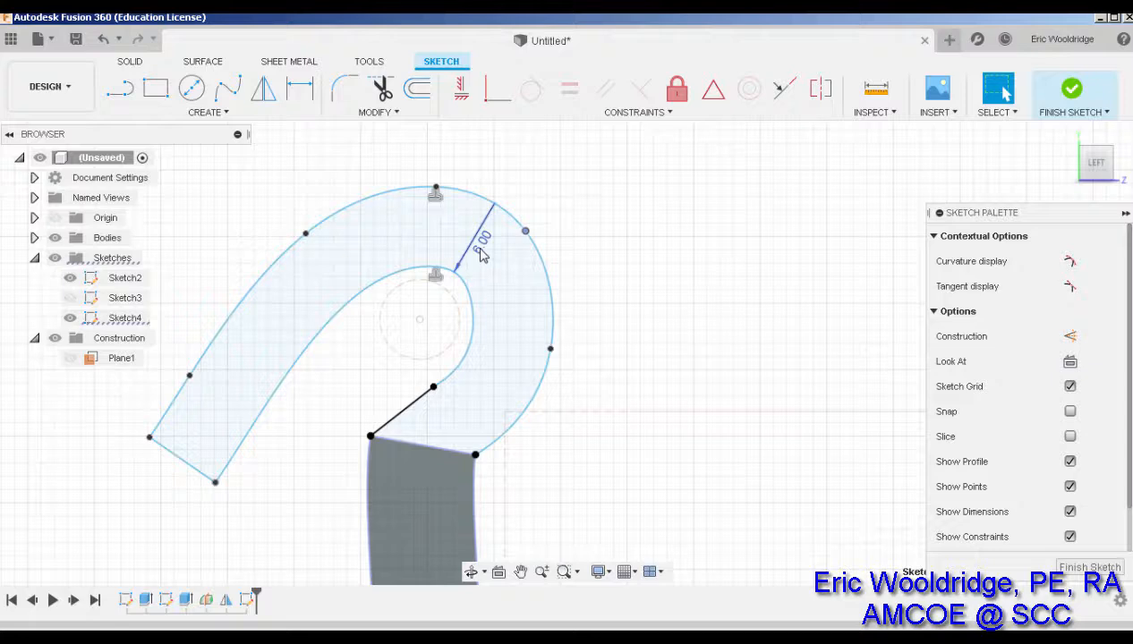
Set the hook's offset thickness to 5 mm and move its dimension text clear of the profile
left_click_drag(481, 255, 579, 200)
double_click(579, 197)
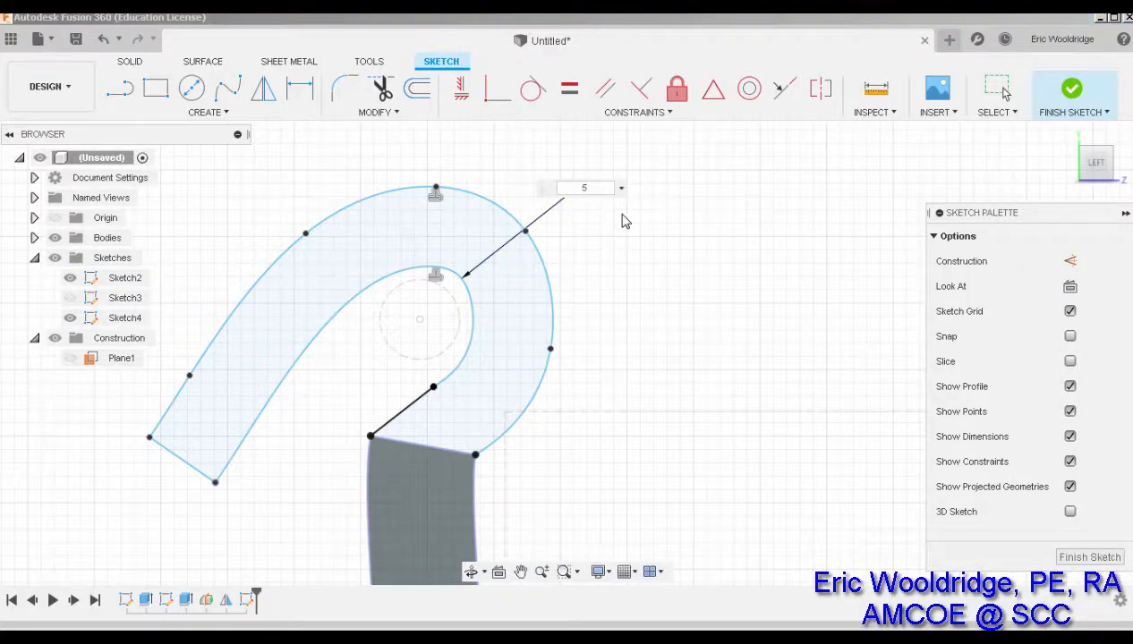
key("Return")
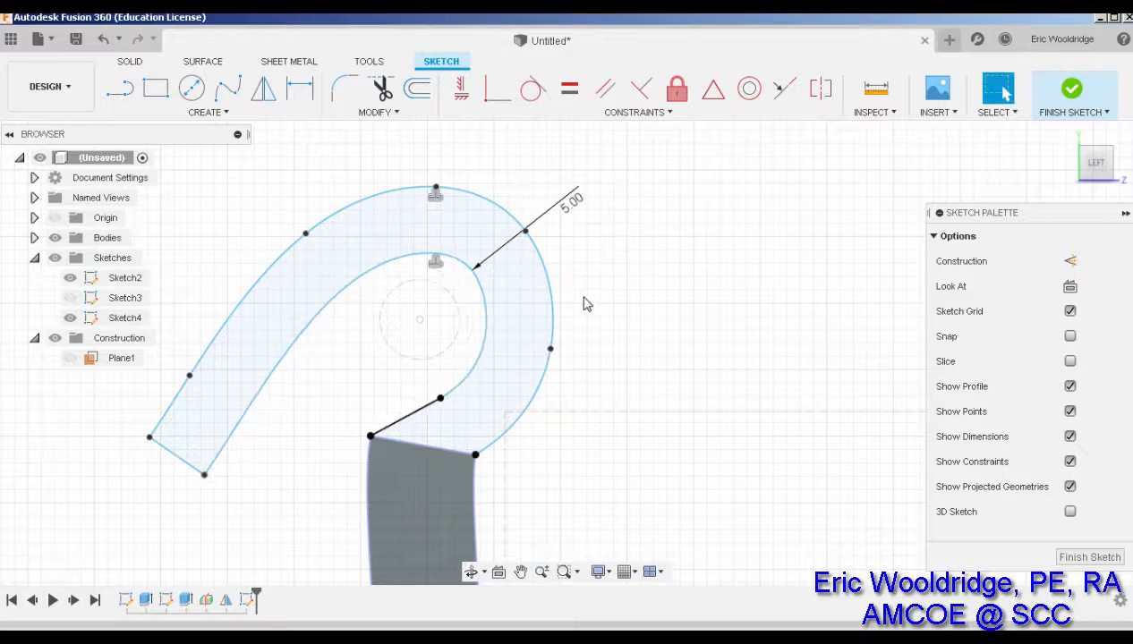
middle_click_drag(567, 304, 575, 283)
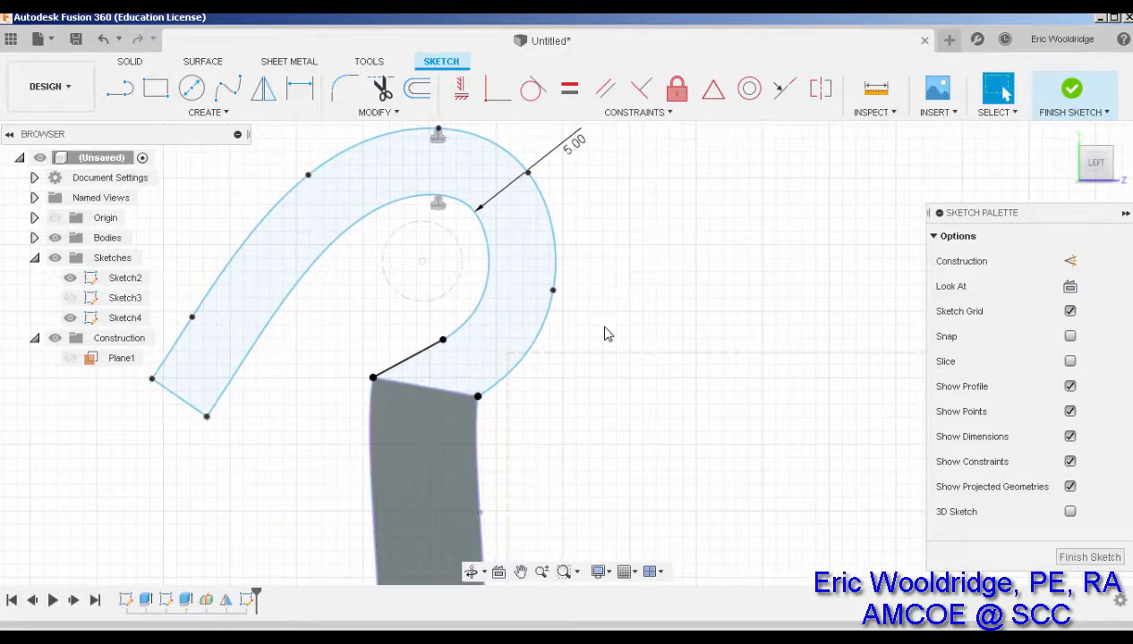
middle_click_drag(538, 169, 535, 194)
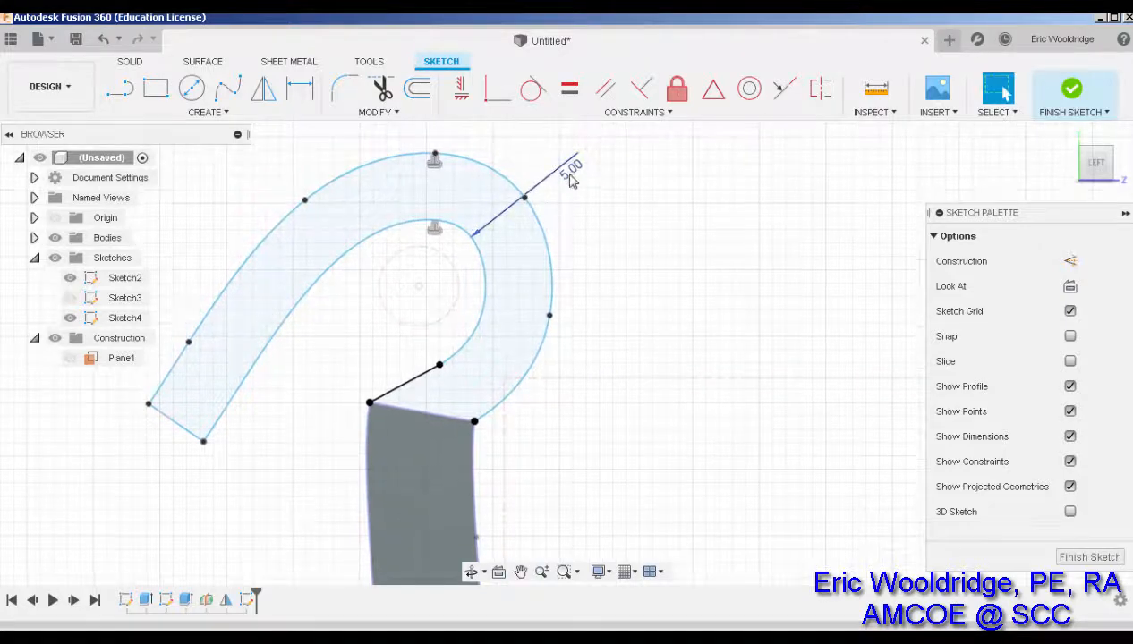
left_click_drag(569, 172, 597, 182)
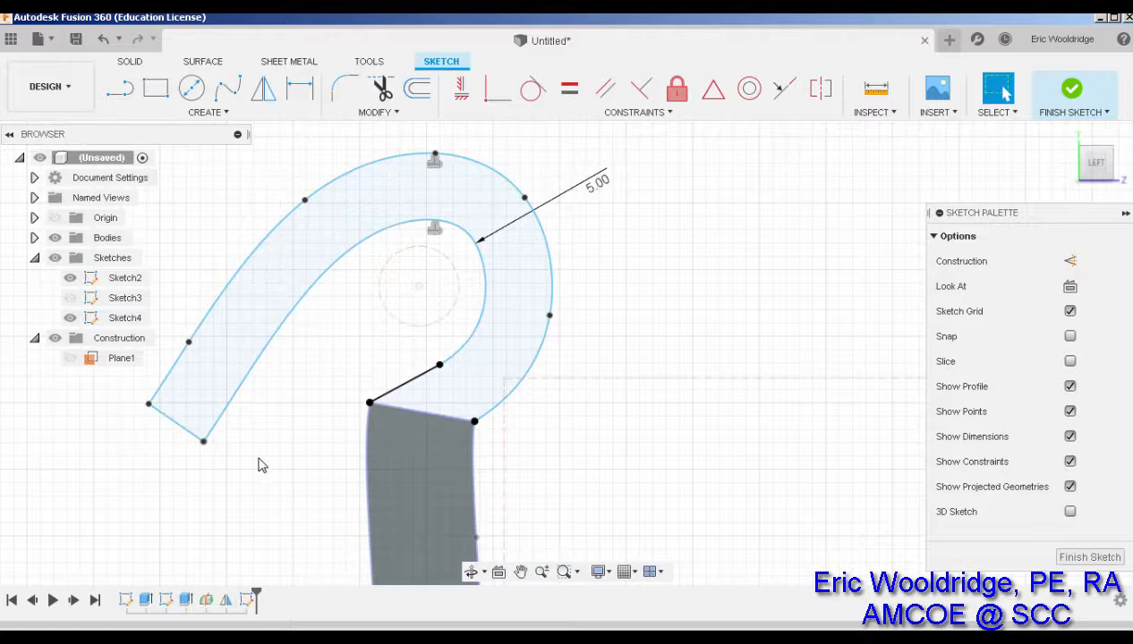
Shorten and curl the hook's free end by moving its tip and the adjacent outer-spline fit point toward the leg
left_click(203, 441)
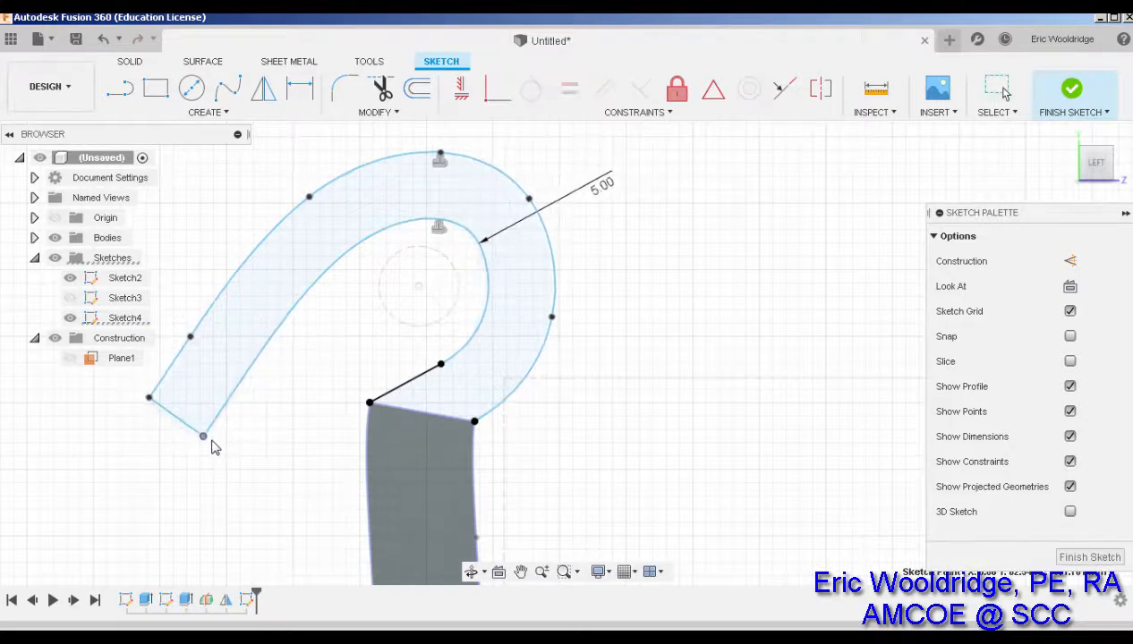
left_click_drag(164, 383, 171, 362)
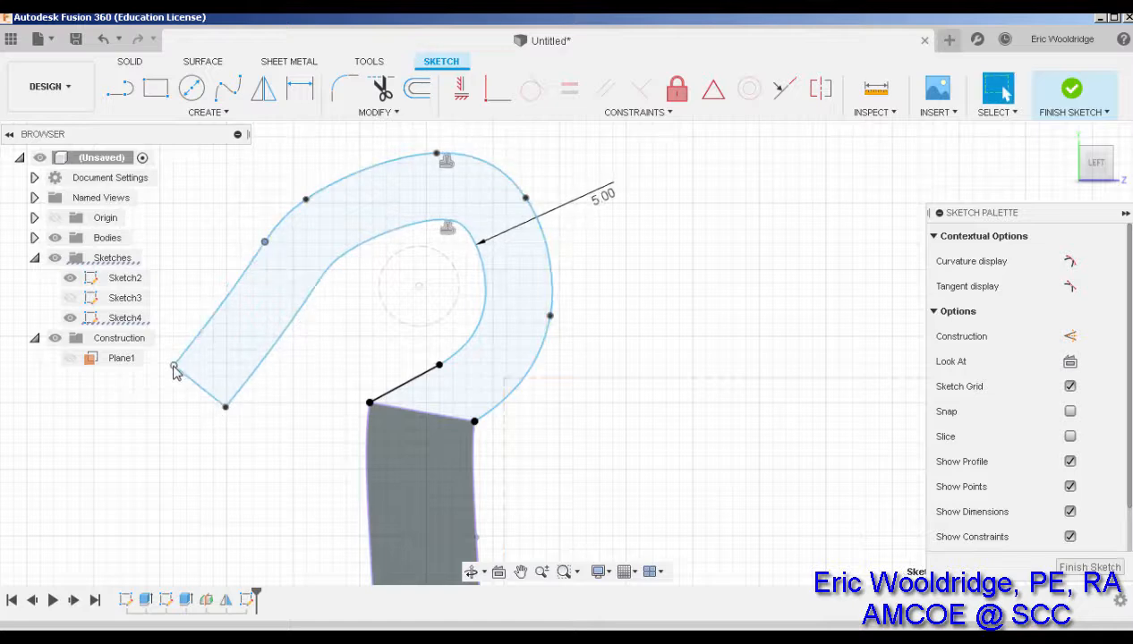
mouse_move(175, 368)
left_mouse_down()
mouse_move(215, 354)
mouse_move(227, 297)
mouse_move(203, 354)
left_mouse_up()
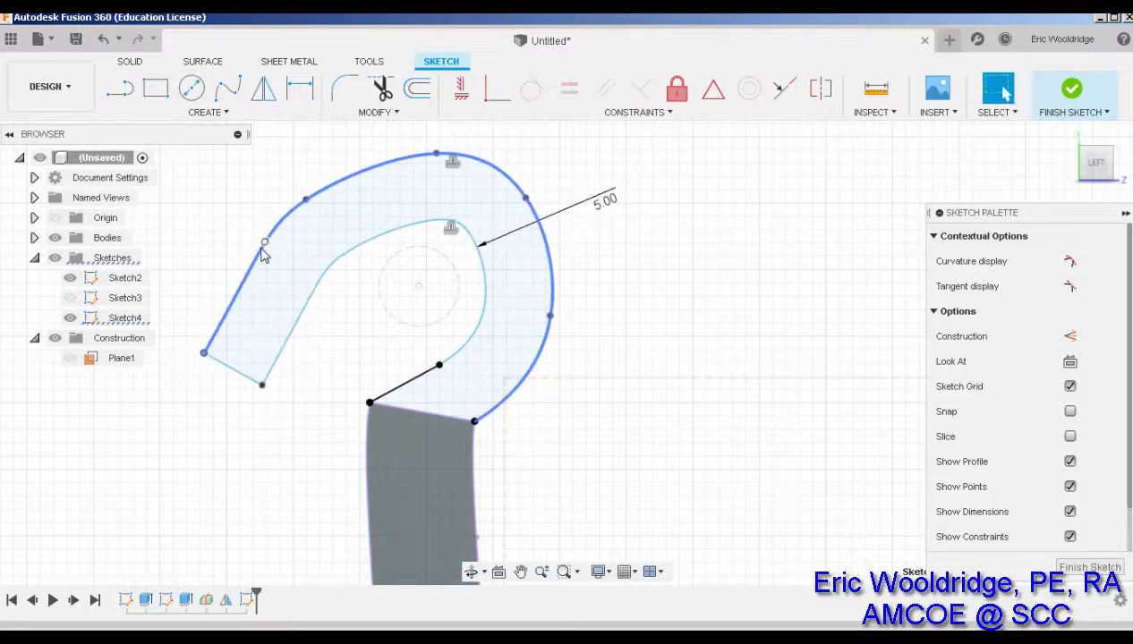
left_click_drag(264, 243, 237, 276)
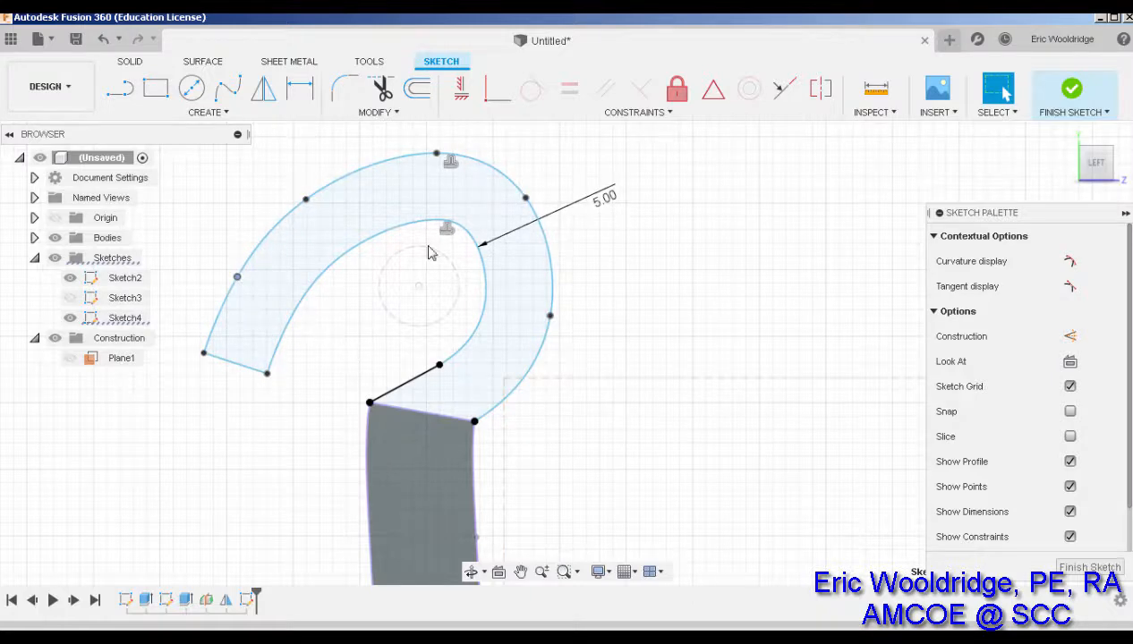
Draw a reinforcing wedge about 17.5 mm down from the leg's outer top corner, across the leg and up to the hook spline, narrowing its base
scroll(526, 367, "down", 4)
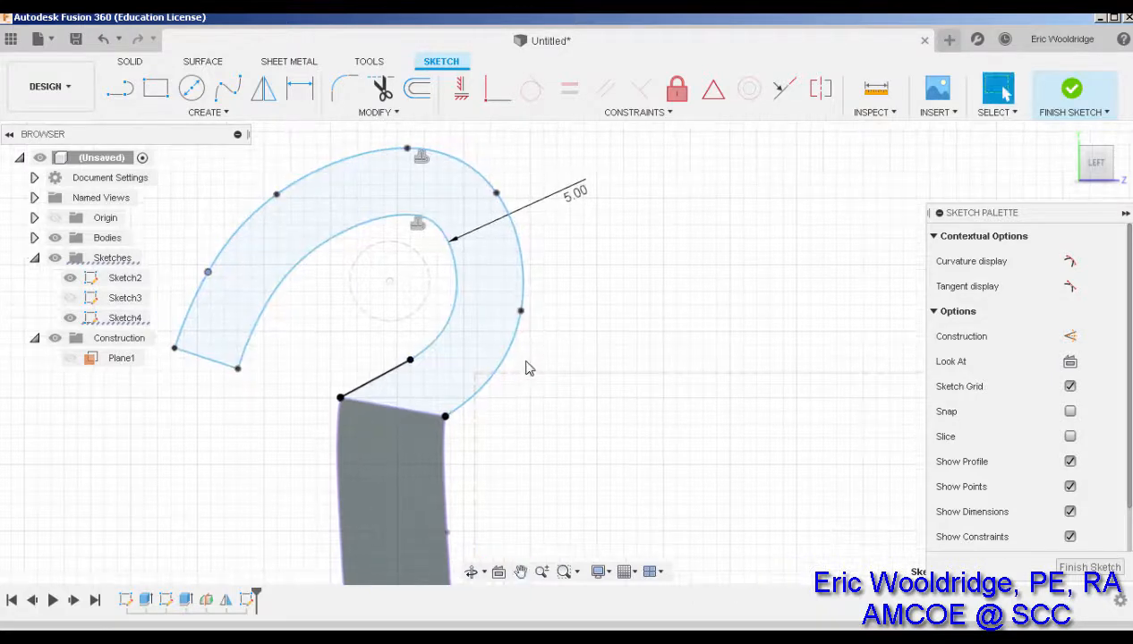
scroll(438, 313, "up", 3)
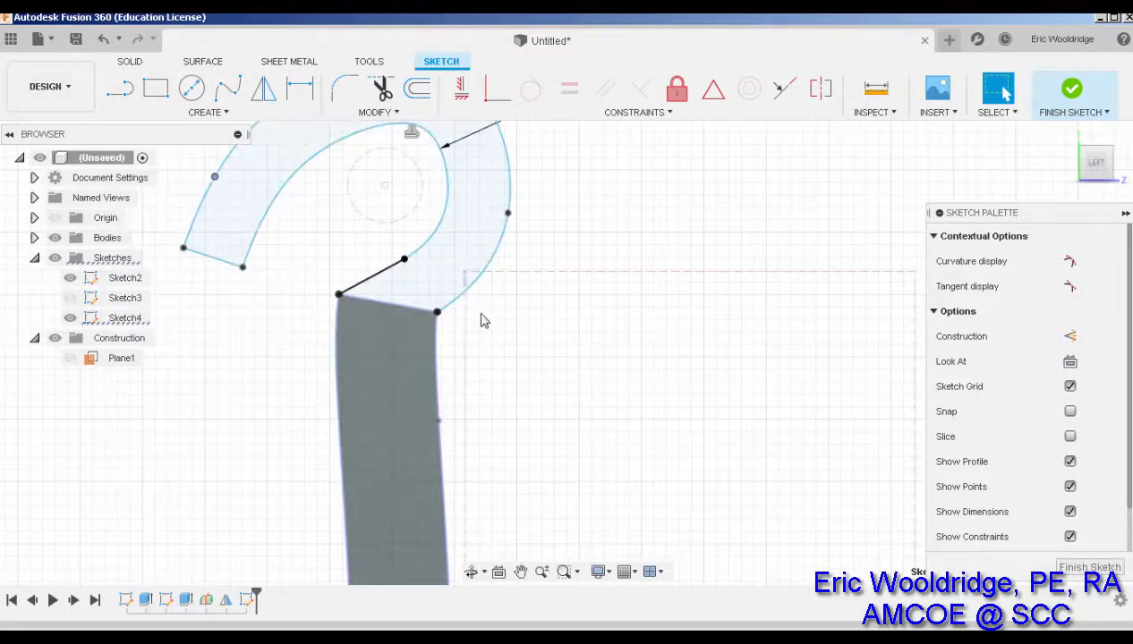
left_click(120, 87)
left_click(339, 295)
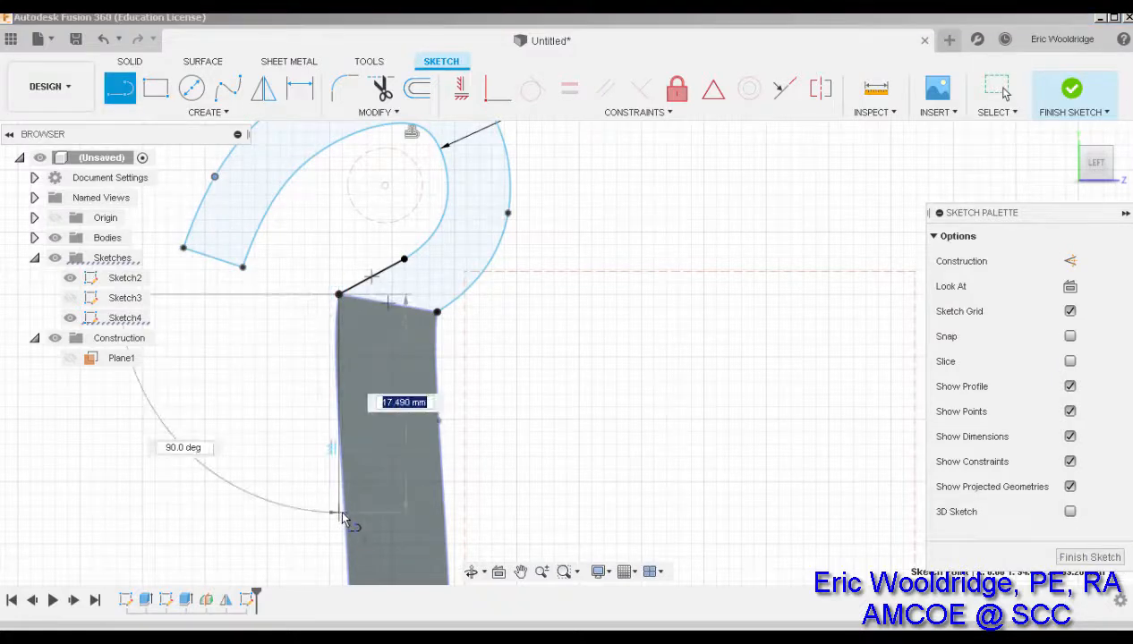
left_click(468, 512)
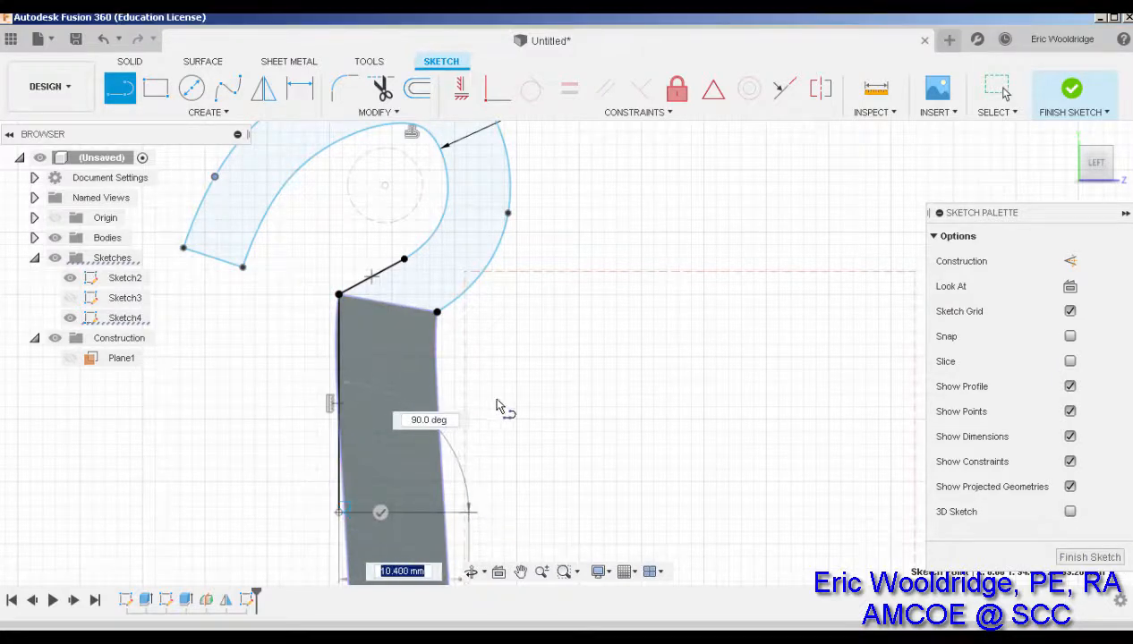
left_click(508, 214)
key("Escape")
left_click_drag(468, 514, 454, 517)
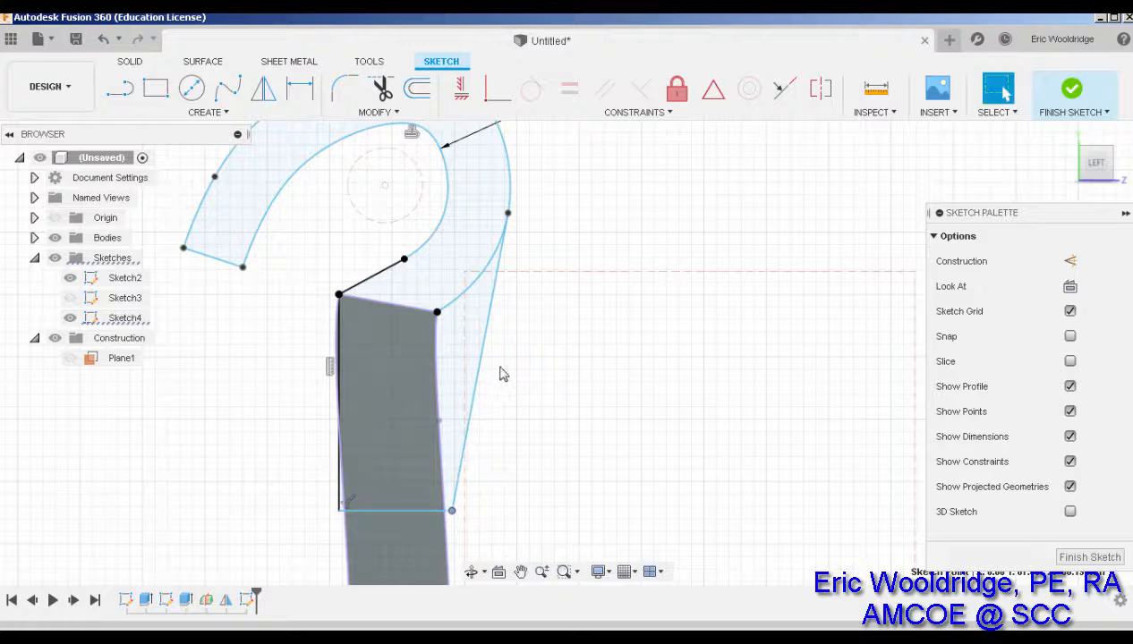
Adjust the outer spline's upper-bend and crest fit points slightly, and extend the hook tip down to about the leg's top level
scroll(501, 321, "down", 2)
middle_click_drag(500, 282, 492, 321)
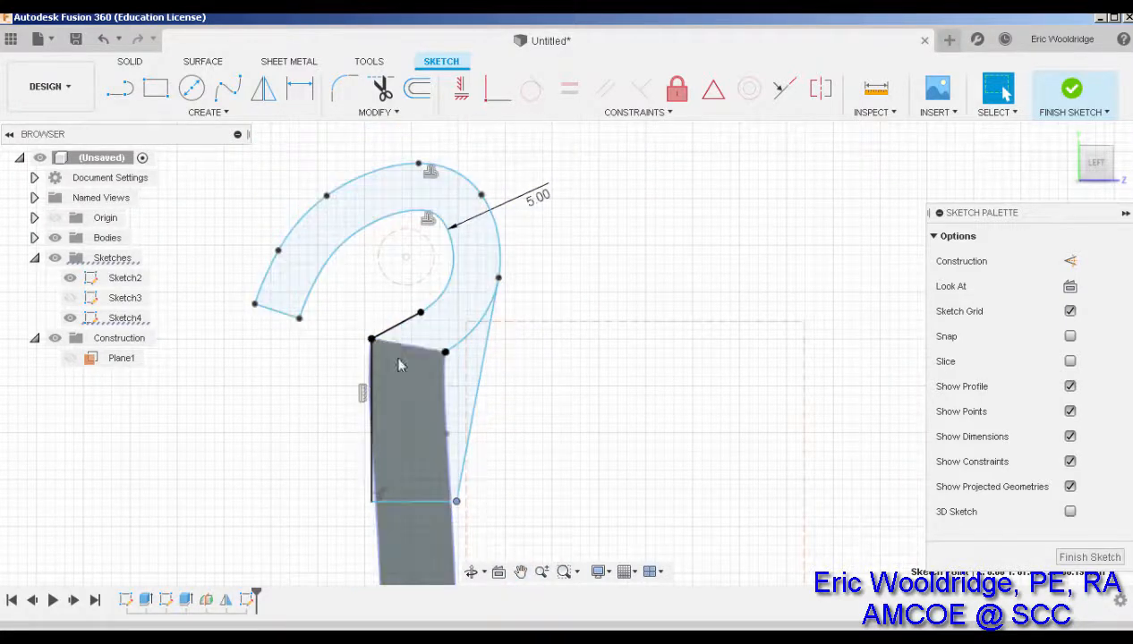
left_click(499, 293)
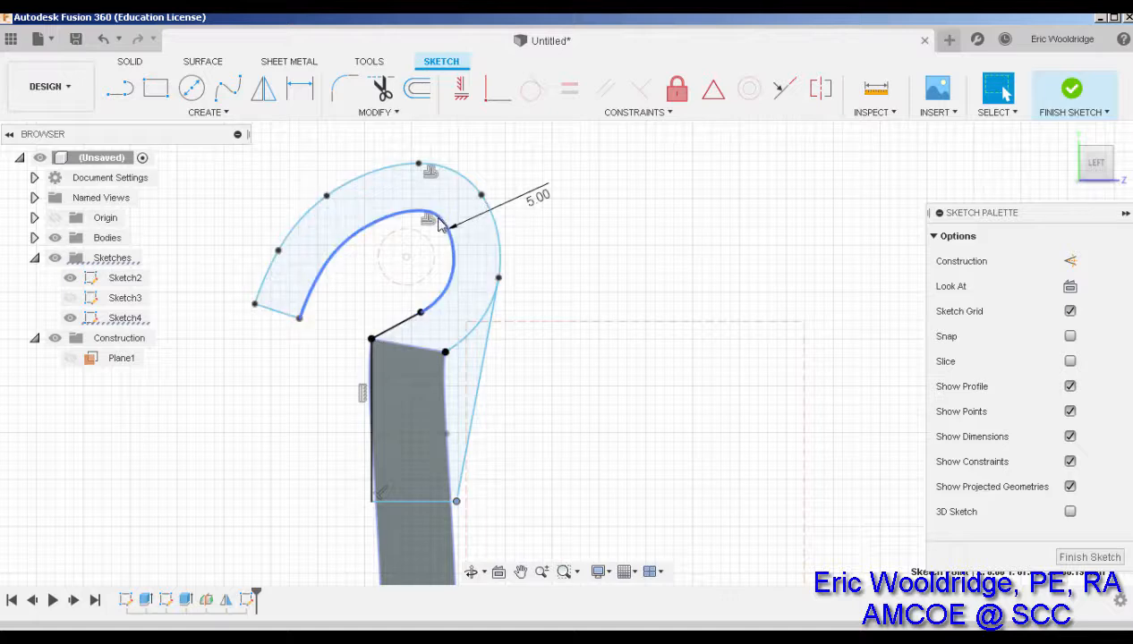
mouse_move(481, 195)
left_mouse_down()
mouse_move(471, 188)
mouse_move(483, 199)
left_mouse_up()
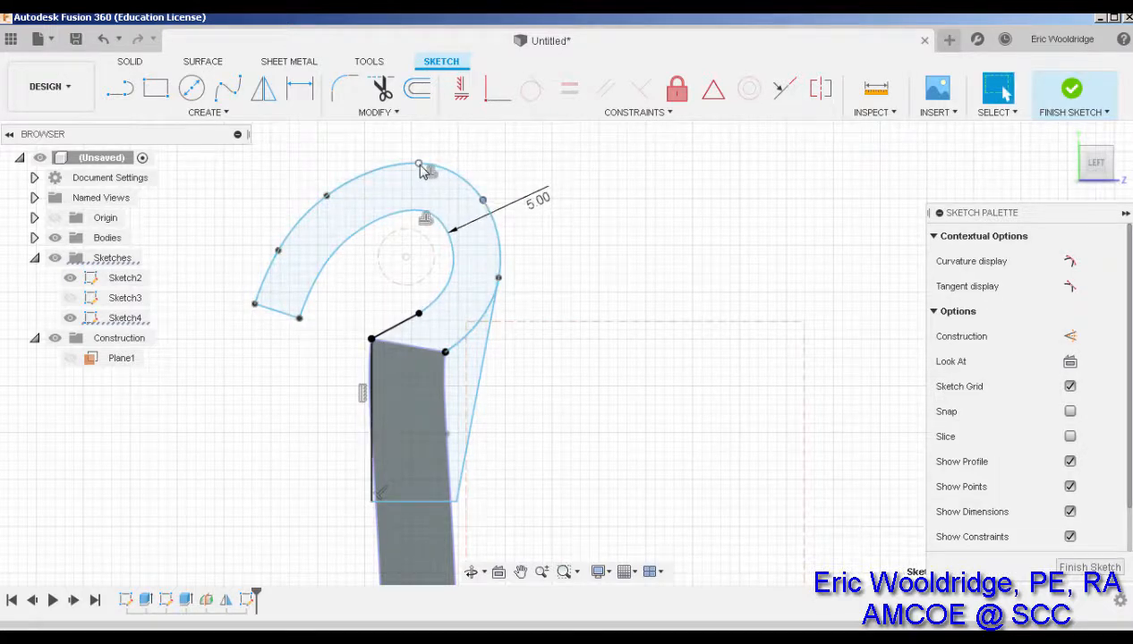
left_click_drag(415, 164, 408, 168)
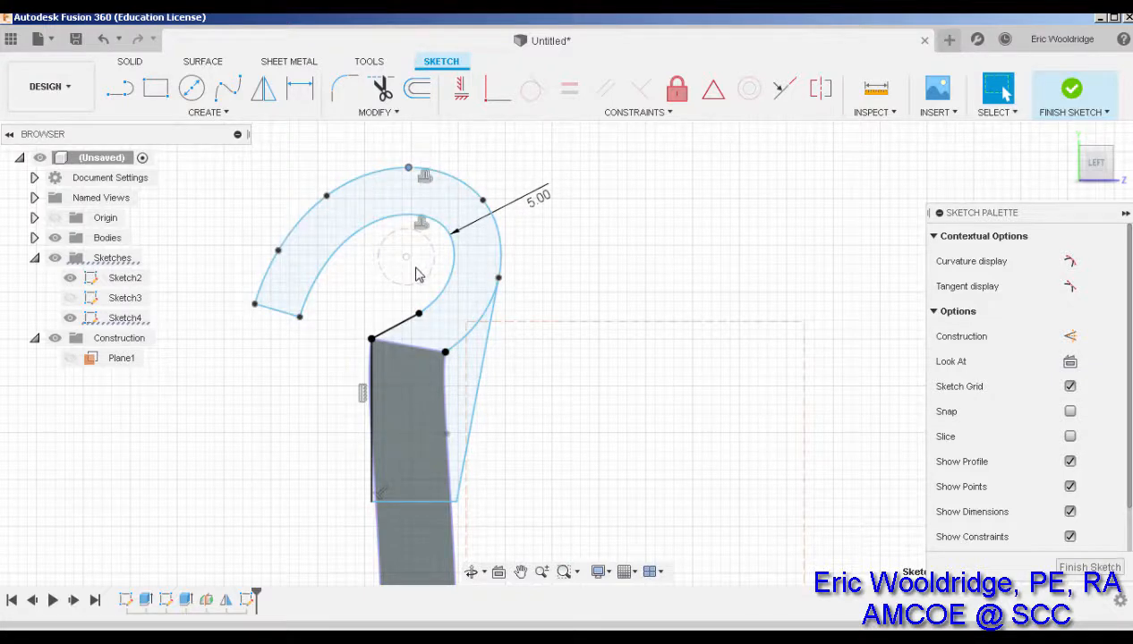
left_click_drag(256, 306, 257, 341)
Check the hook's proportions against the U-shaped profile and finish the sketch
scroll(462, 387, "down", 2)
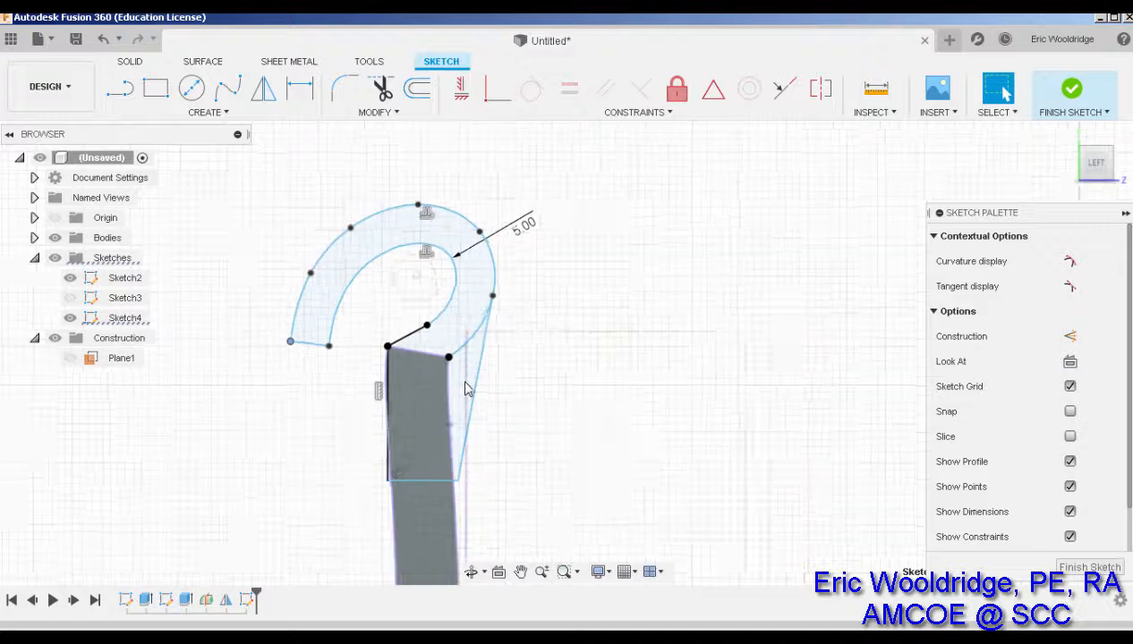
scroll(465, 388, "down", 2)
middle_click_drag(554, 379, 527, 302)
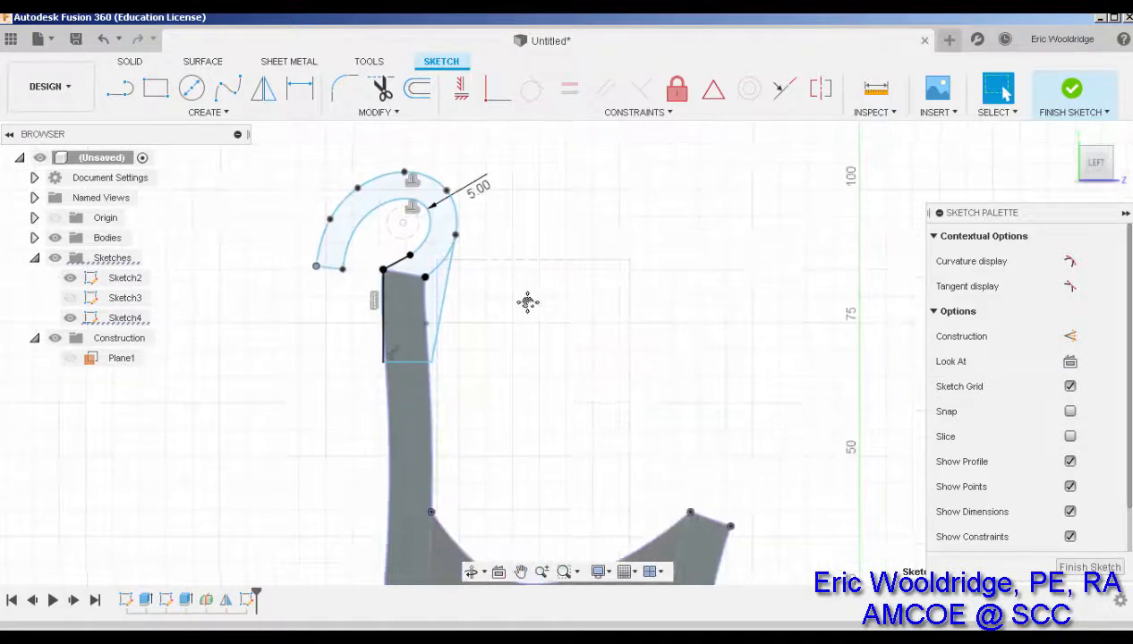
scroll(450, 291, "up", 1)
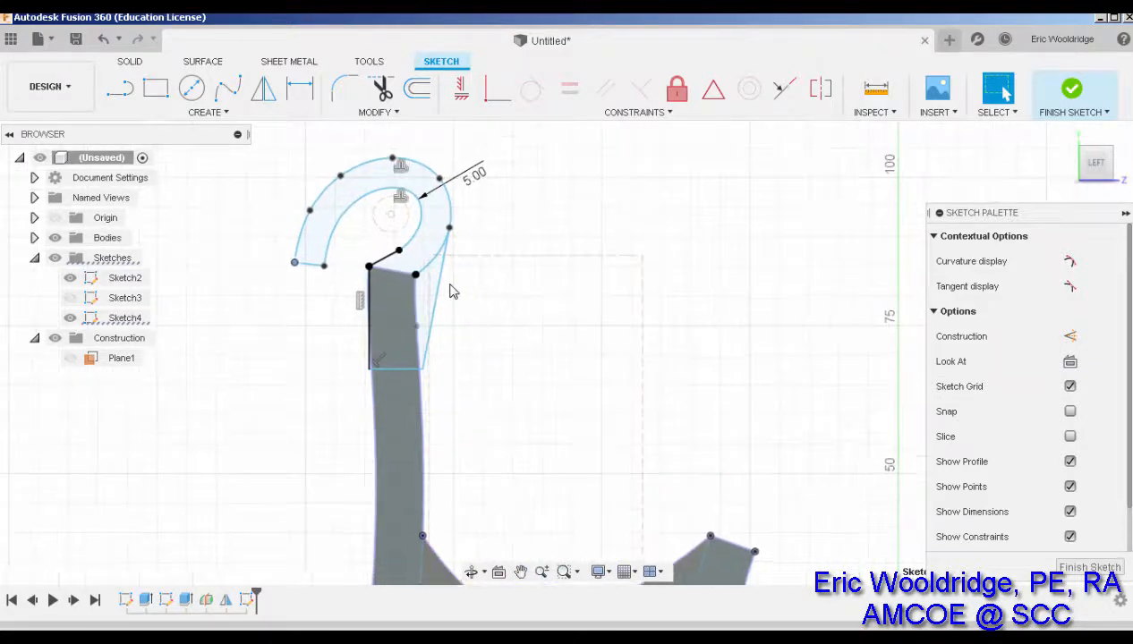
scroll(450, 291, "down", 1)
scroll(450, 290, "up", 3)
middle_click_drag(452, 292, 494, 329)
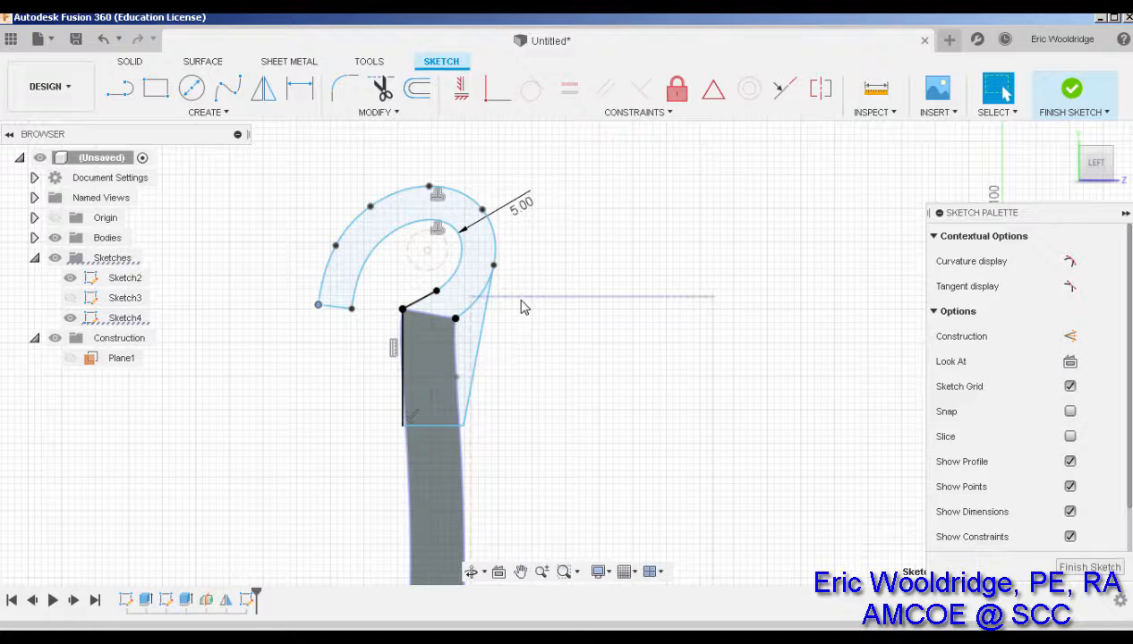
left_click(1071, 89)
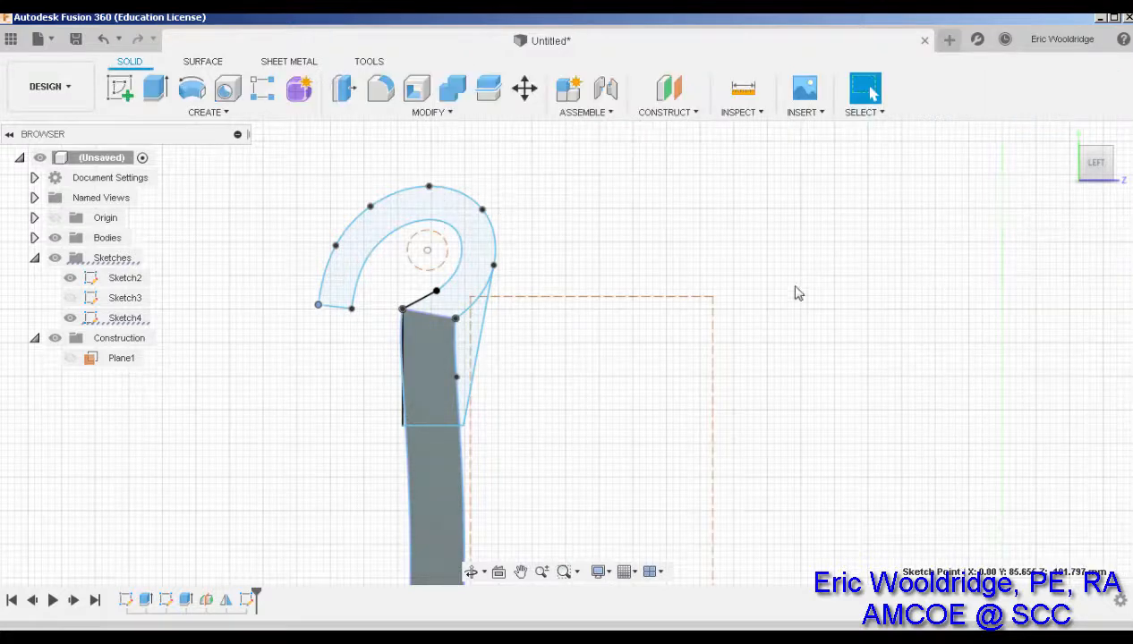
Extrude the hook, U-shaped leg and reinforcing wedge profiles together about 62.6 mm across the holder's width as a new body
middle_click_drag(829, 306, 683, 296, "shift")
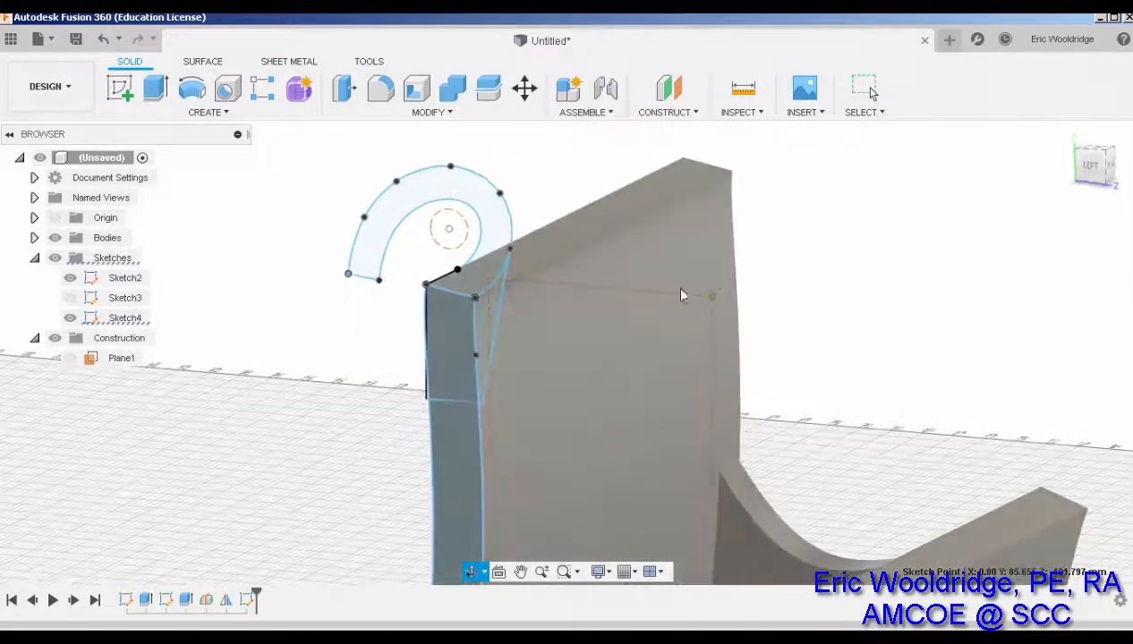
left_click(156, 87)
left_click(380, 222)
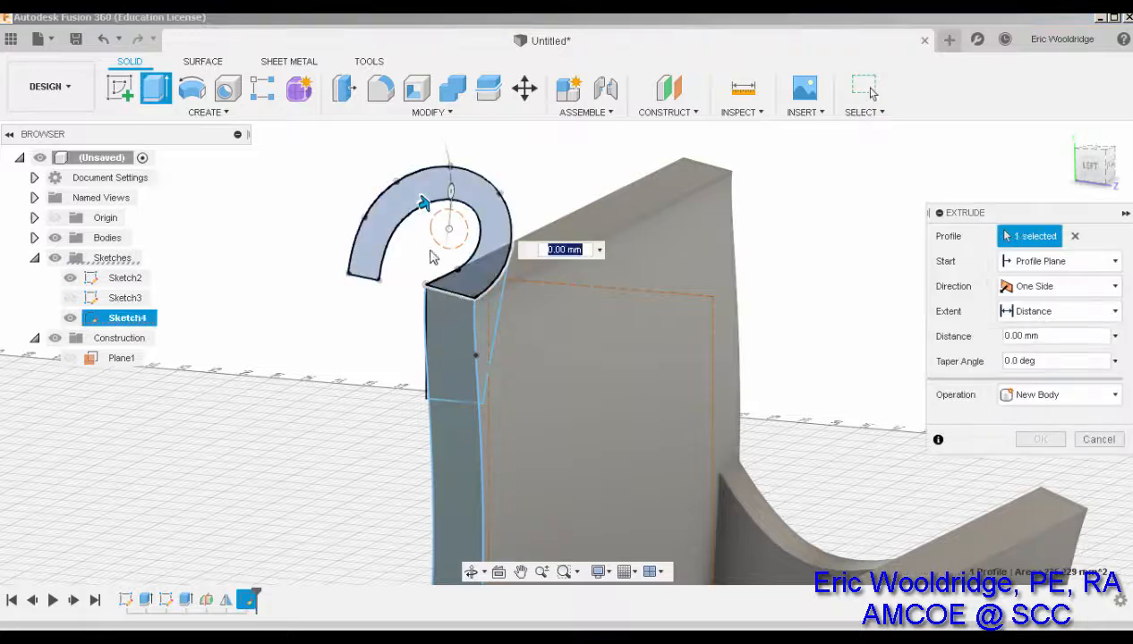
left_click(460, 320)
left_click(486, 313)
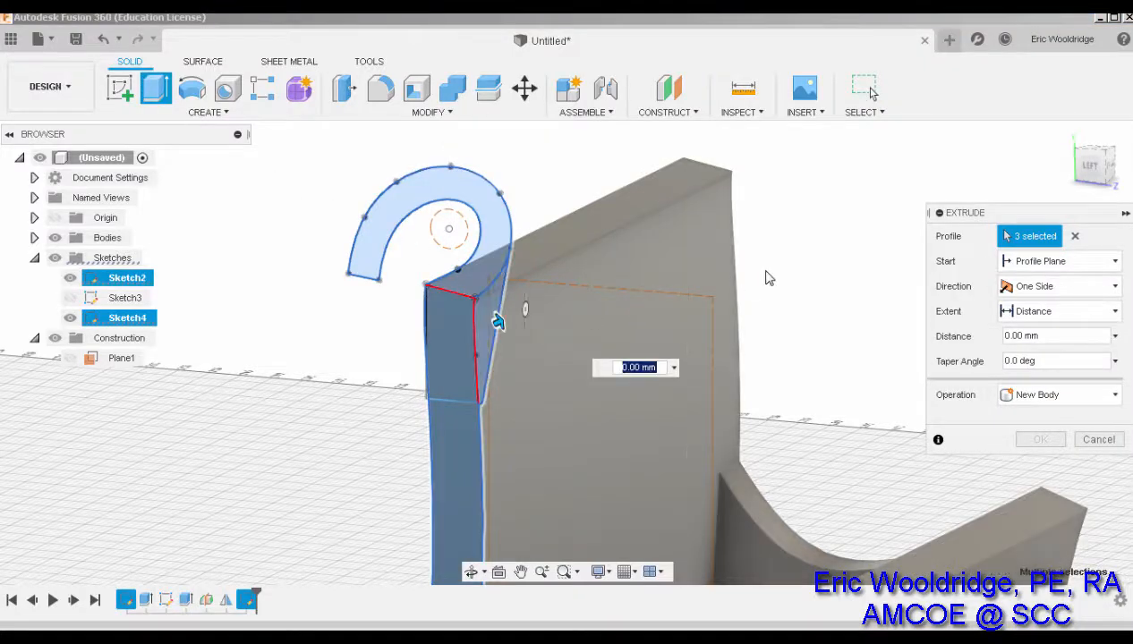
left_click_drag(498, 320, 659, 240)
left_click(1038, 396)
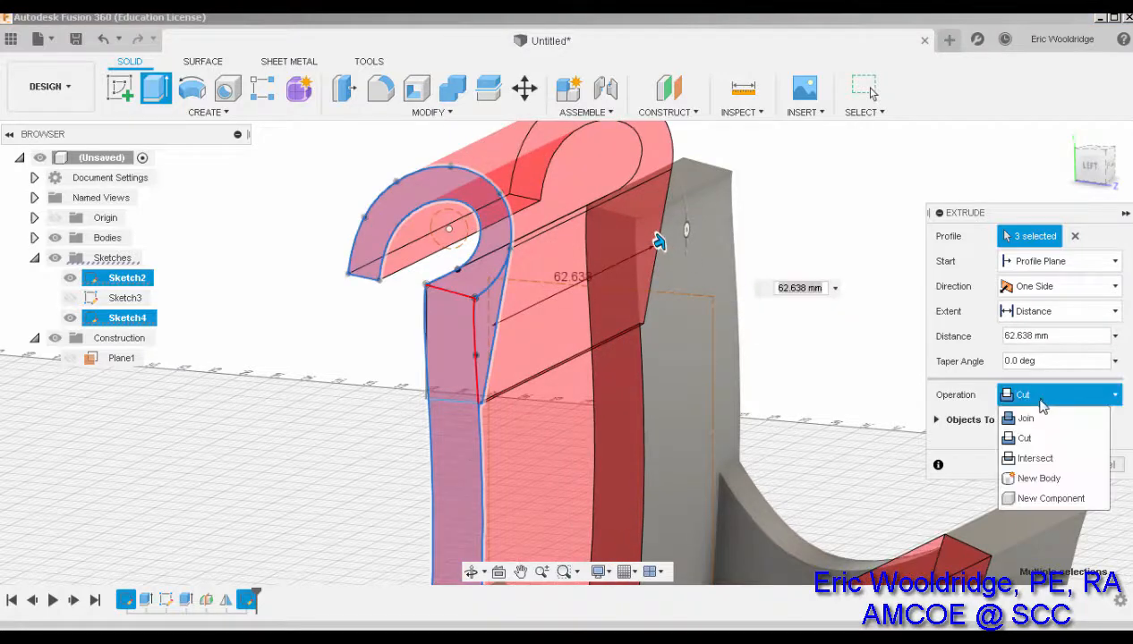
left_click(1020, 475)
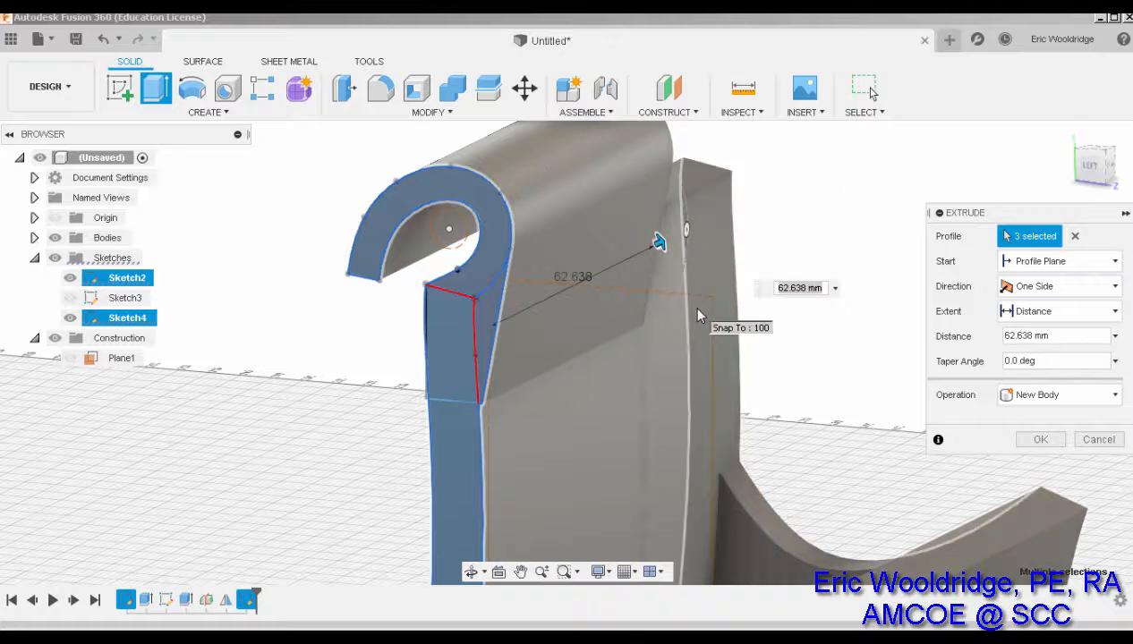
Lengthen the hook extrusion to about 66.7 mm, short of the holder's far side, and complete it as a new body
left_click_drag(662, 237, 679, 233)
mouse_move(766, 324)
middle_mouse_down("shift")
mouse_move(741, 324)
mouse_move(767, 342)
middle_mouse_up("shift")
scroll(766, 342, "down", 2)
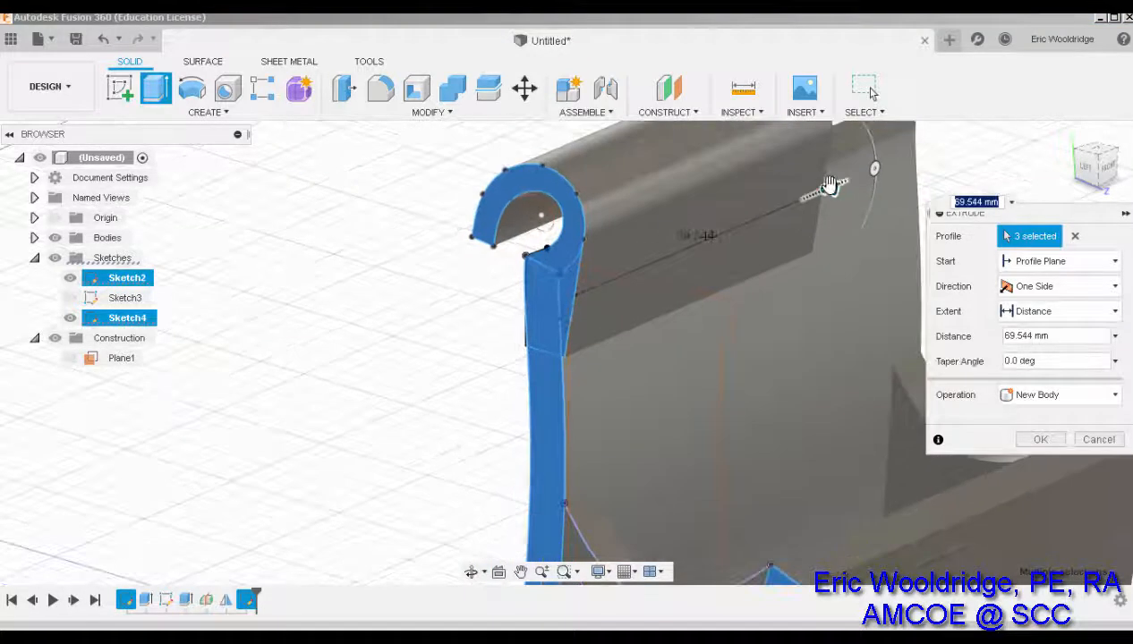
left_click_drag(830, 186, 805, 195)
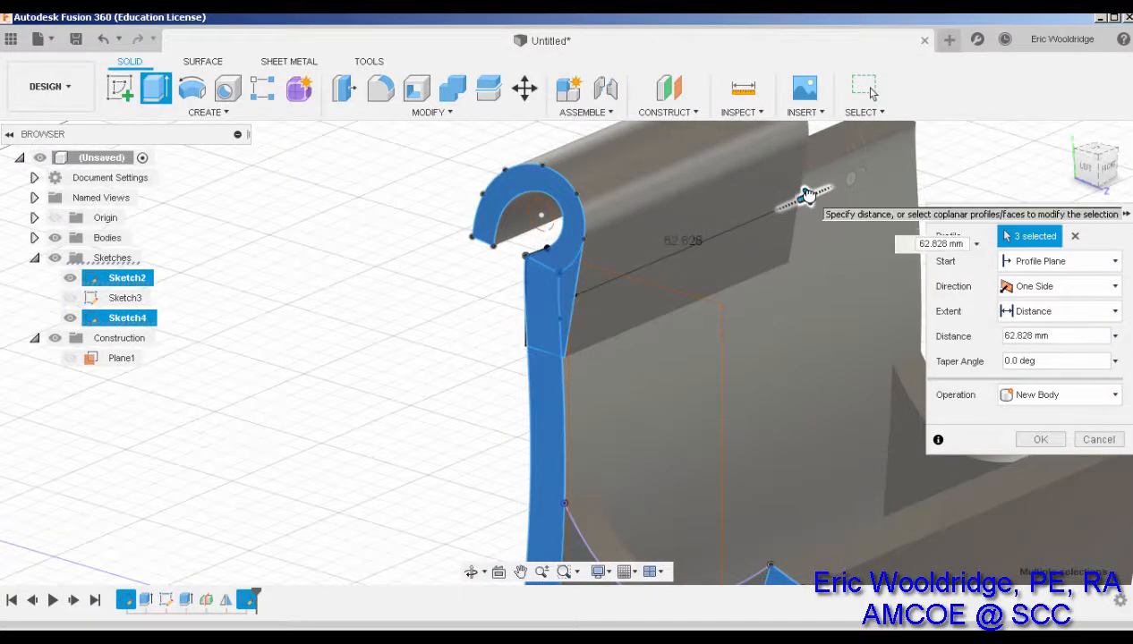
scroll(609, 369, "down", 1)
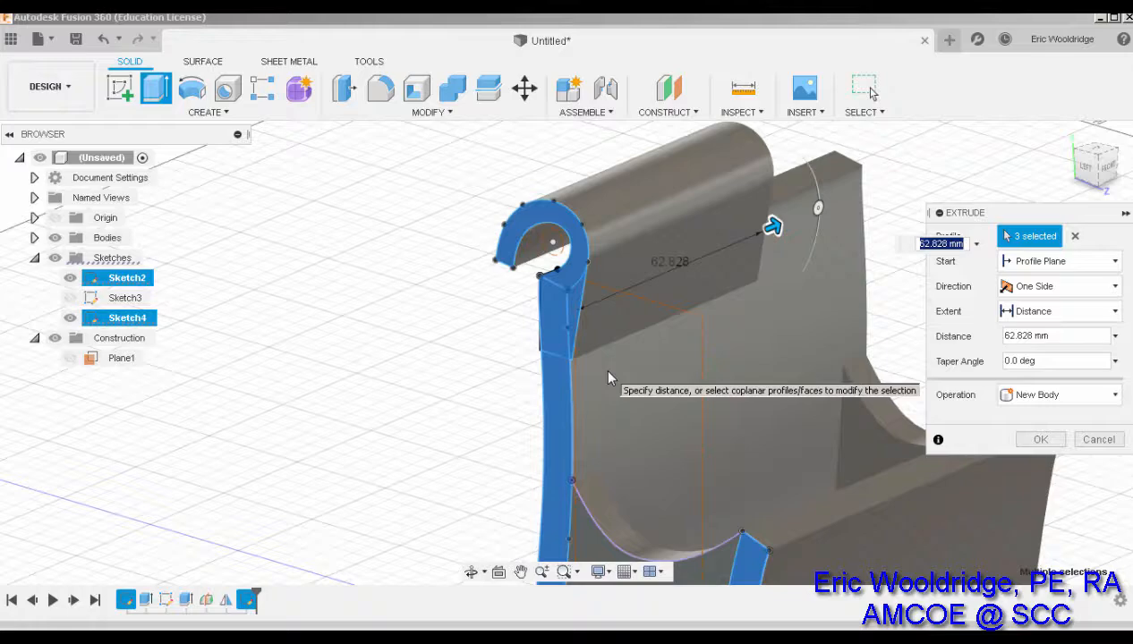
middle_click_drag(652, 356, 668, 328, "shift")
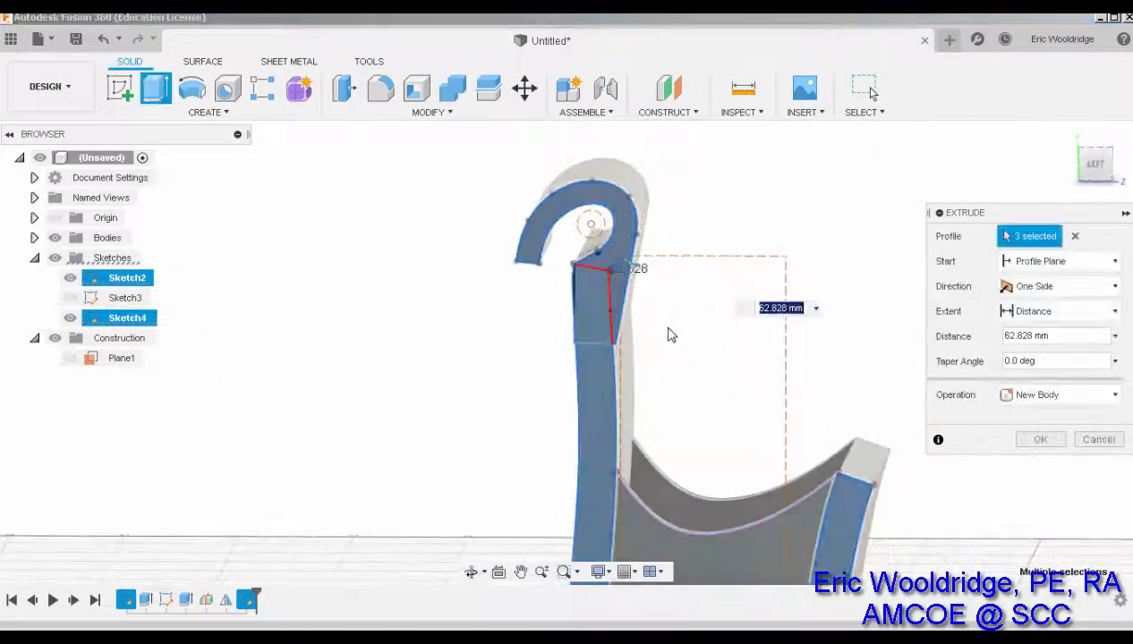
middle_click_drag(707, 295, 664, 315, "shift")
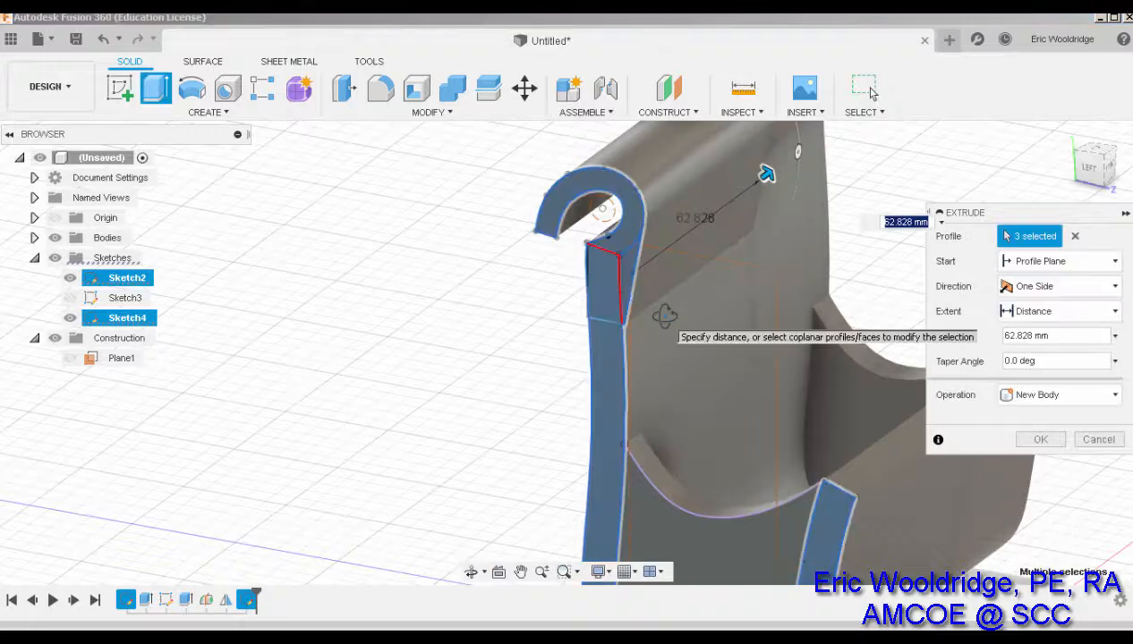
middle_click_drag(741, 321, 710, 355)
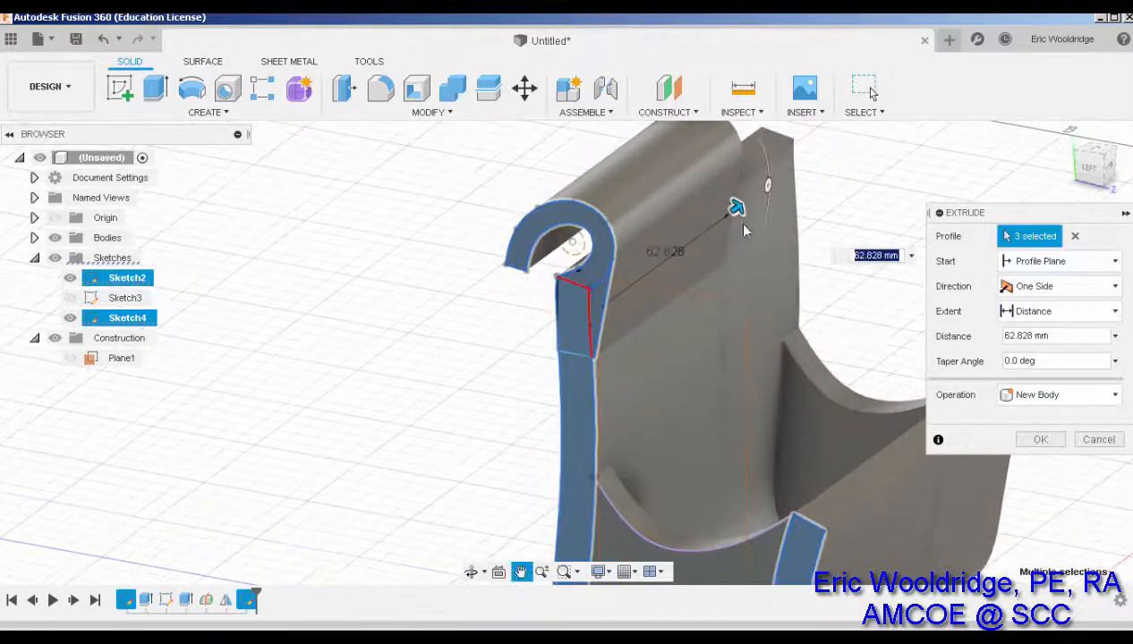
left_click_drag(736, 208, 743, 202)
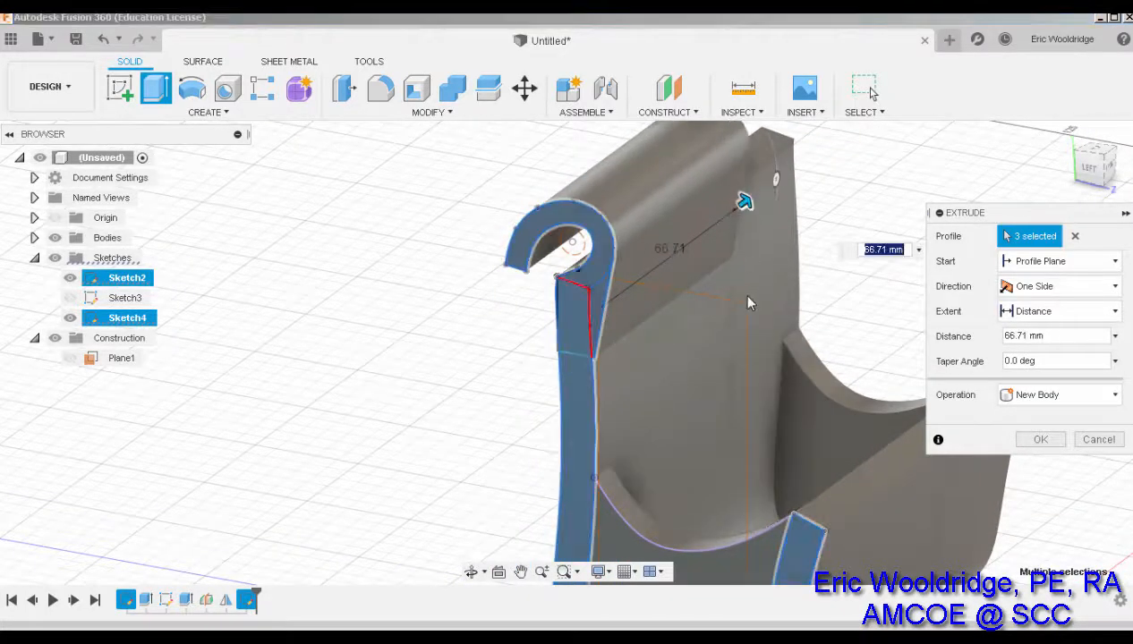
mouse_move(733, 293)
middle_mouse_down("shift")
mouse_move(685, 298)
mouse_move(703, 270)
mouse_move(727, 315)
mouse_move(763, 315)
mouse_move(715, 288)
middle_mouse_up("shift")
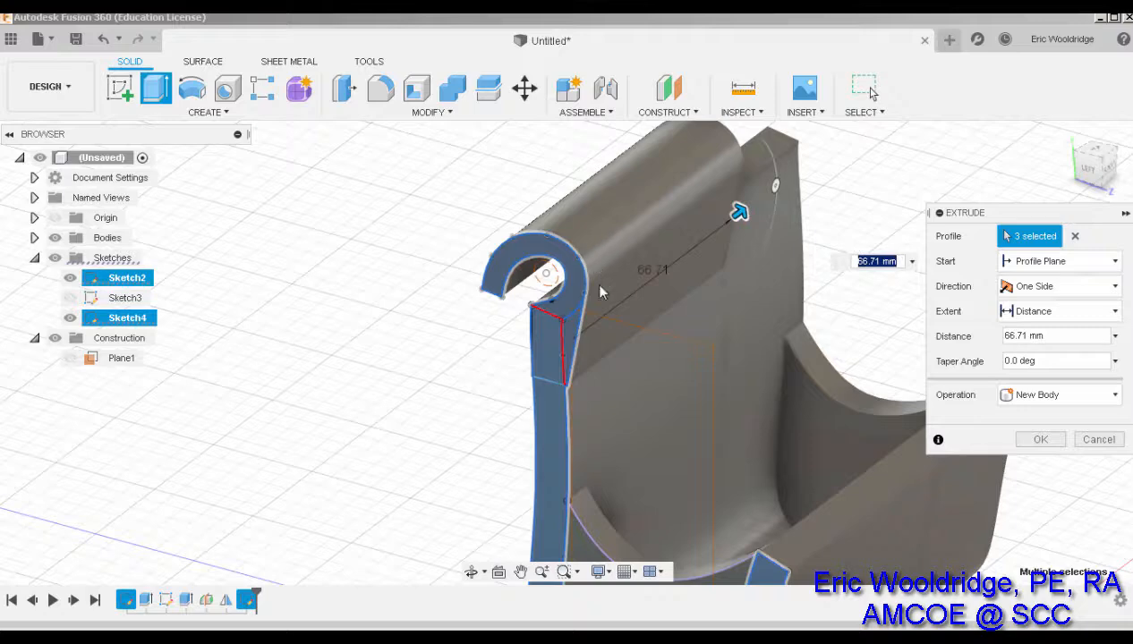
left_click(1041, 439)
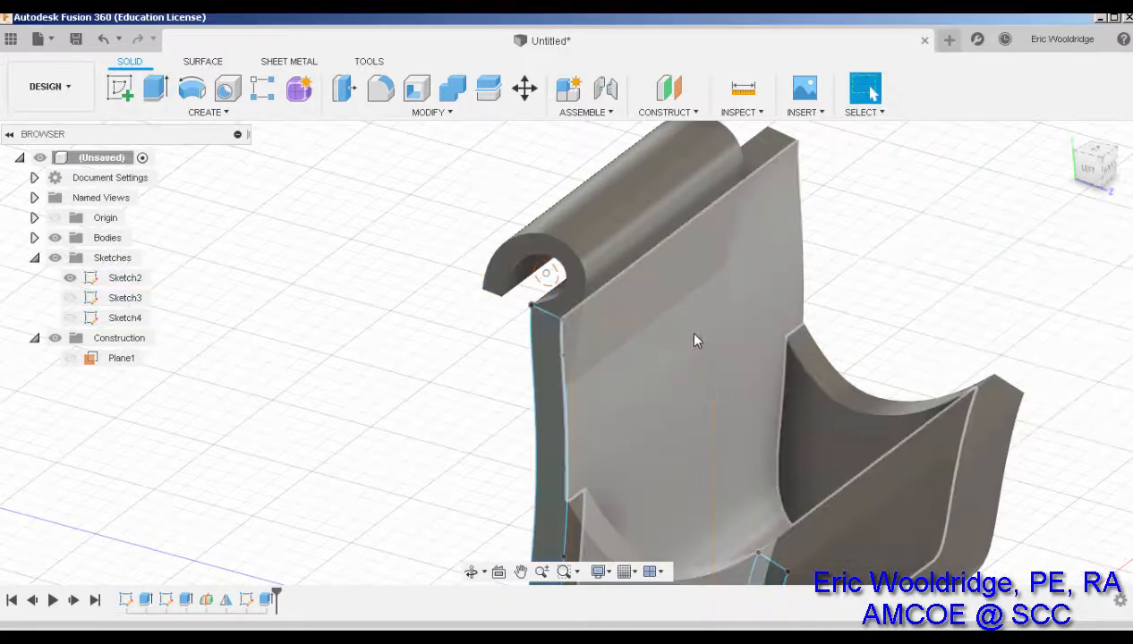
Examine the extruded hook, its wedge and the pocket's side walls from both sides of the holder
scroll(682, 387, "down", 3)
middle_click_drag(840, 364, 900, 350, "shift")
scroll(628, 309, "up", 3)
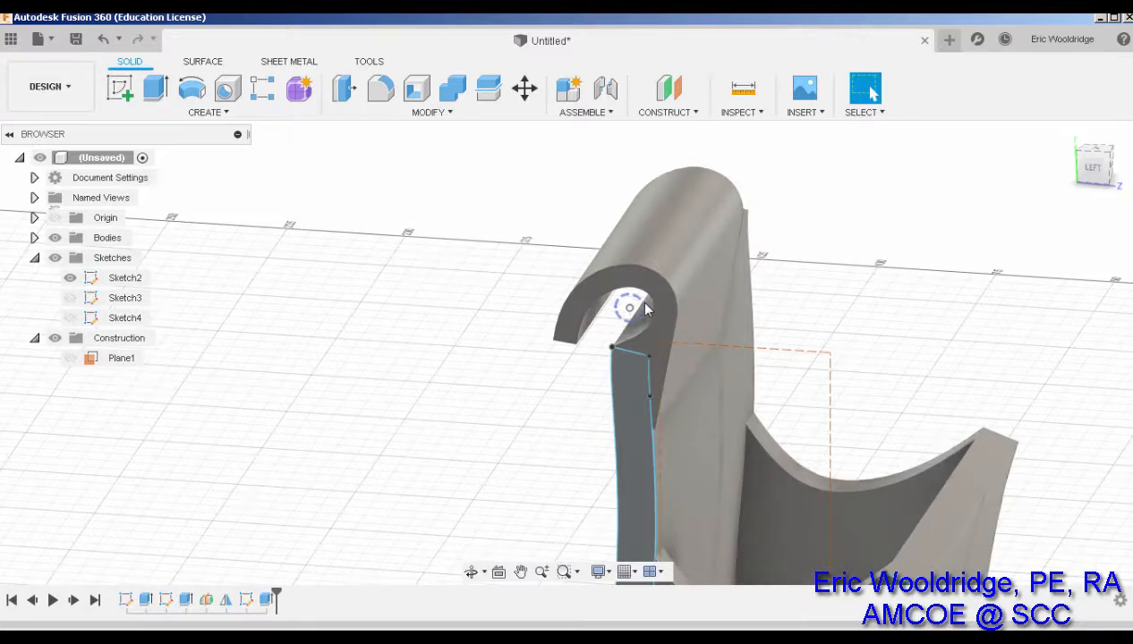
middle_click_drag(646, 309, 819, 341, "shift")
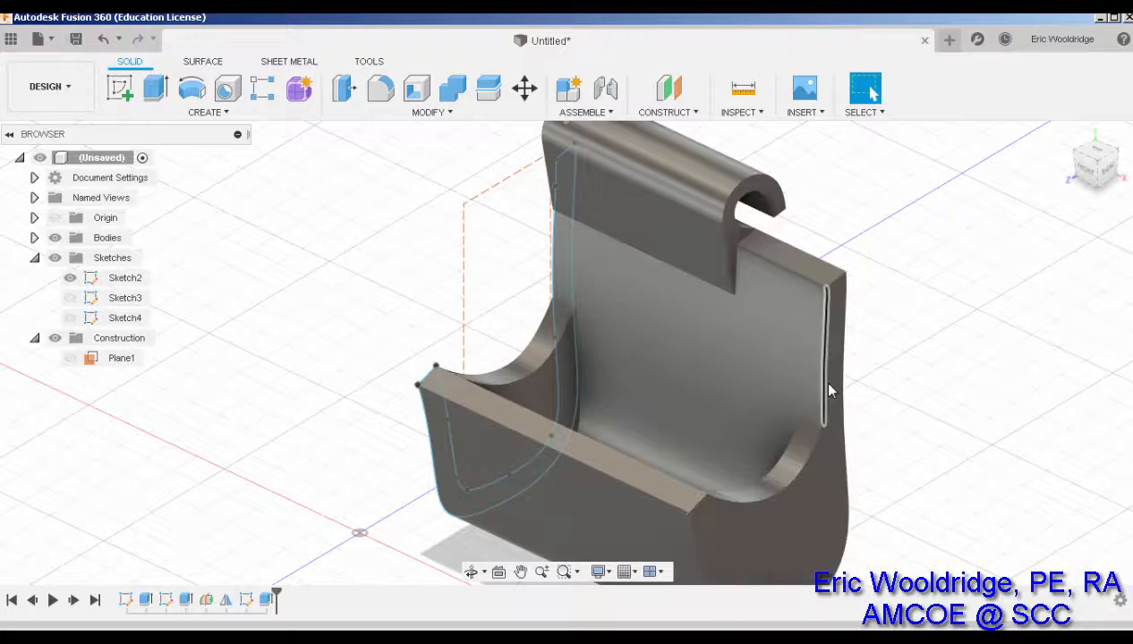
mouse_move(828, 391)
middle_mouse_down("shift")
mouse_move(778, 354)
mouse_move(829, 338)
mouse_move(837, 352)
mouse_move(792, 363)
mouse_move(655, 352)
mouse_move(698, 363)
middle_mouse_up("shift")
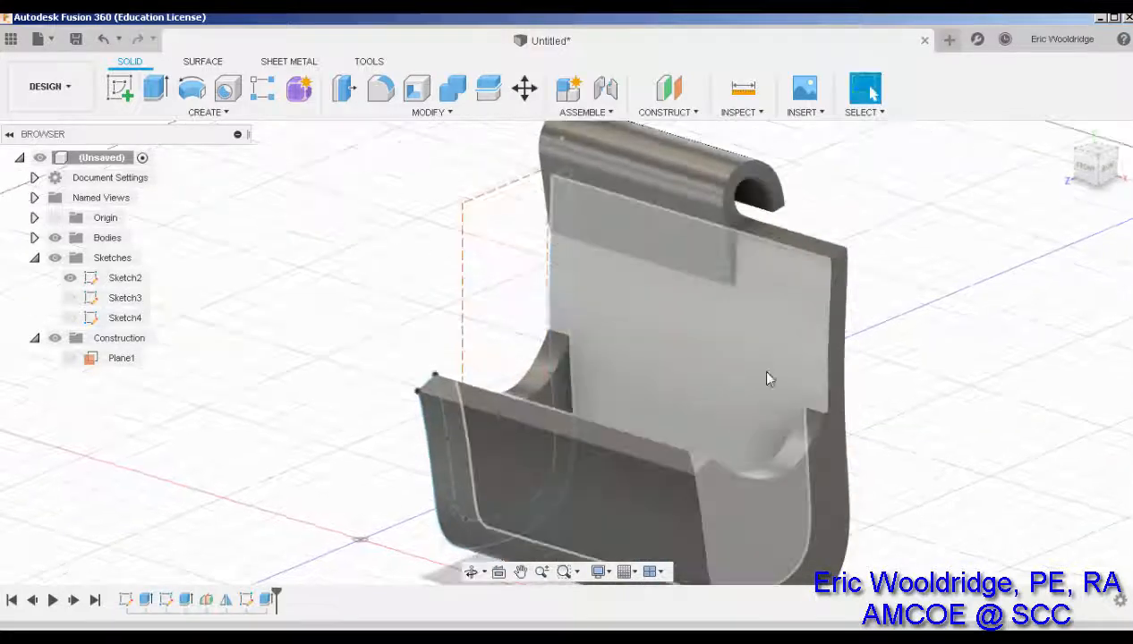
middle_click_drag(808, 389, 865, 390, "shift")
key("Escape")
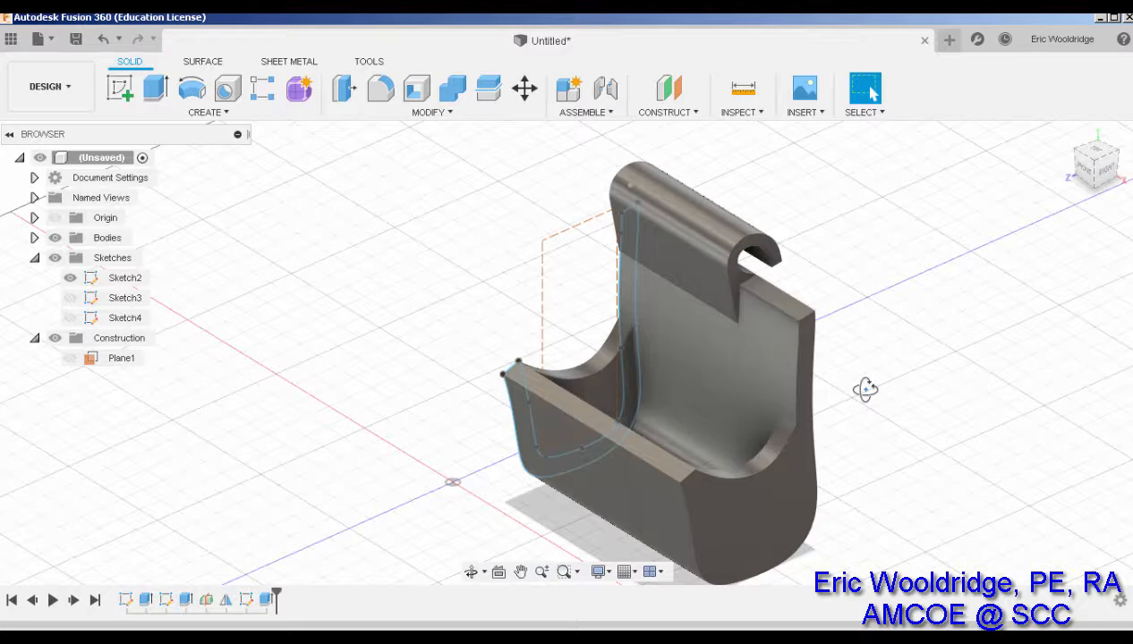
middle_click_drag(869, 397, 979, 410, "shift")
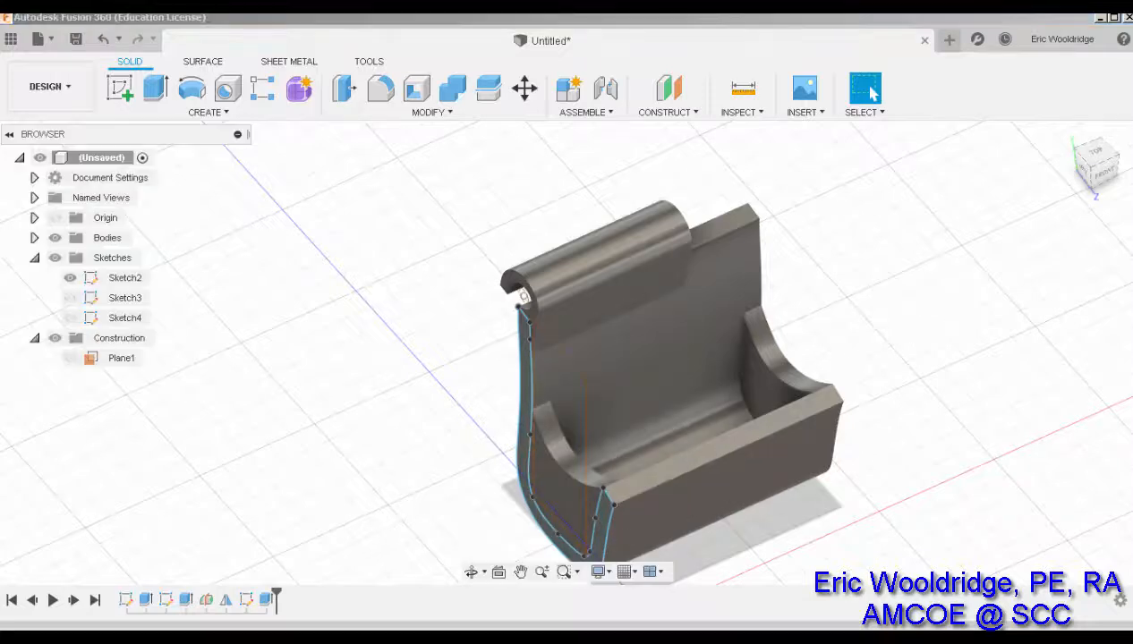
mouse_move(167, 488)
left_mouse_down()
mouse_move(405, 442)
mouse_move(391, 410)
mouse_move(439, 442)
left_mouse_up()
mouse_move(328, 493)
left_mouse_down()
mouse_move(827, 337)
mouse_move(815, 352)
left_mouse_up()
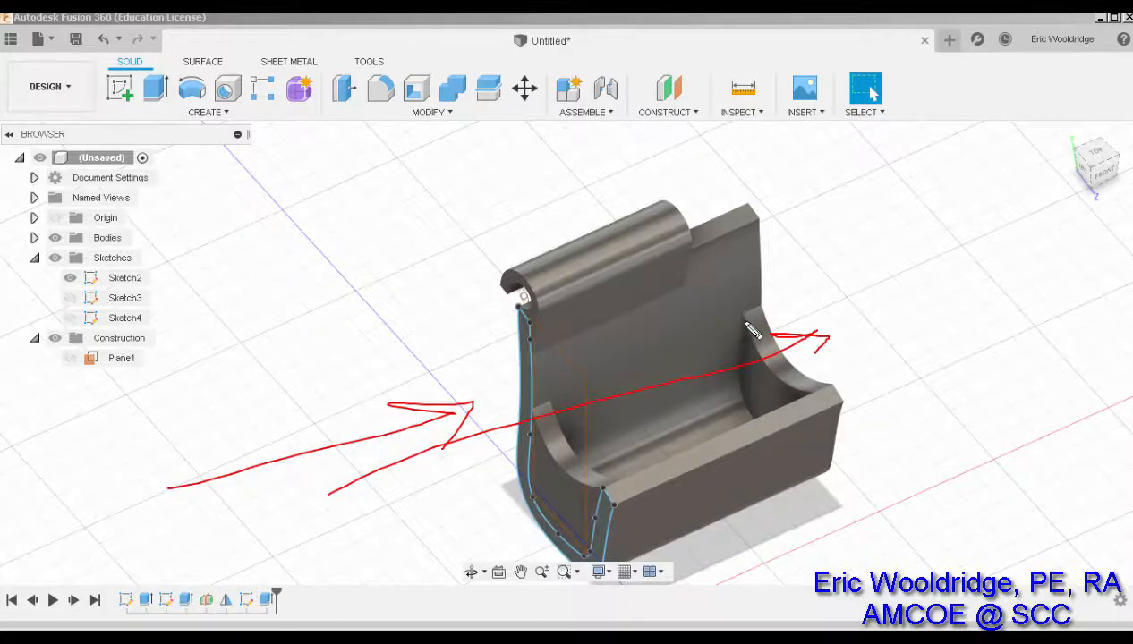
mouse_move(747, 319)
left_mouse_down()
mouse_move(732, 405)
mouse_move(750, 424)
mouse_move(751, 359)
mouse_move(808, 394)
left_mouse_up()
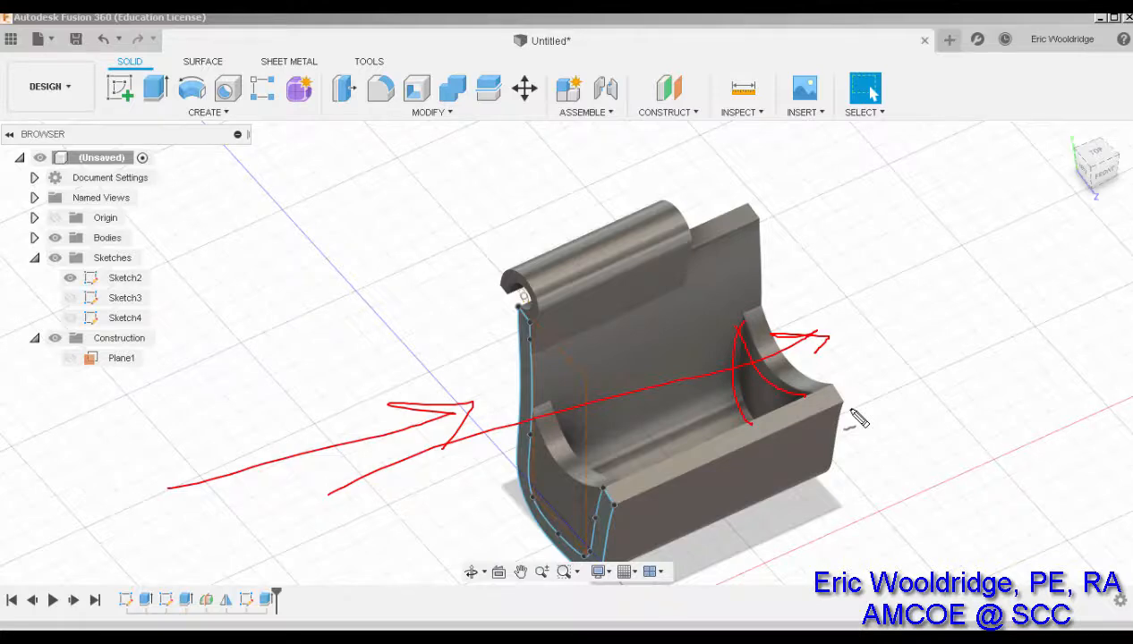
key("Escape")
Try a 12 mm constant-radius fillet on the inside edge where the far side wall meets the U-shaped pocket
mouse_move(710, 402)
middle_mouse_down()
mouse_move(635, 361)
mouse_move(602, 360)
middle_mouse_up()
scroll(579, 372, "up", 3)
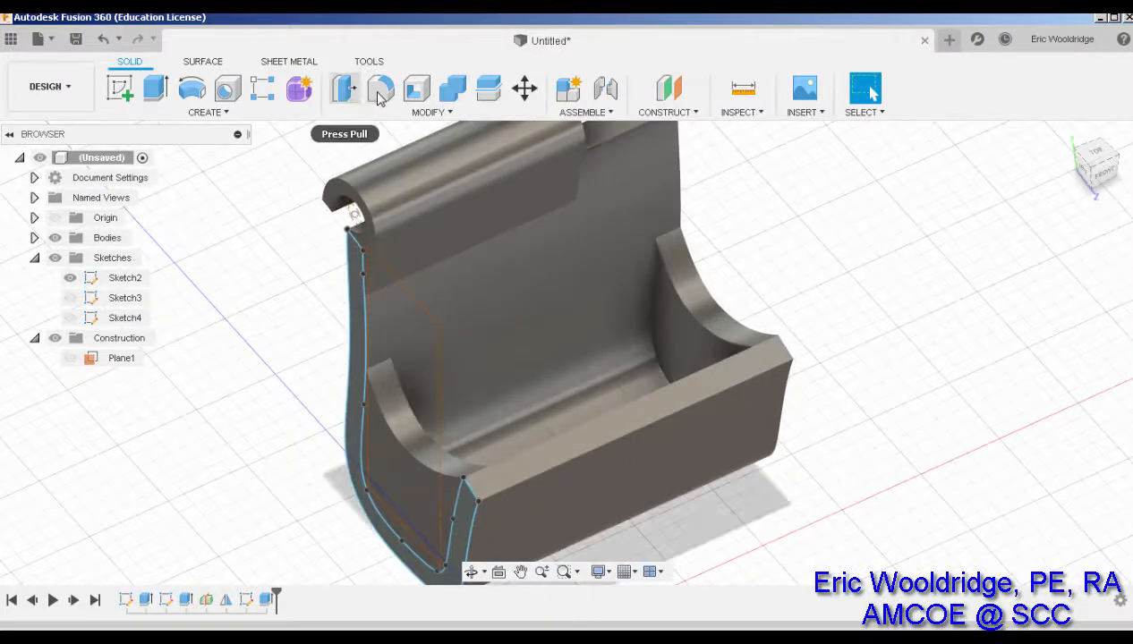
left_click(380, 90)
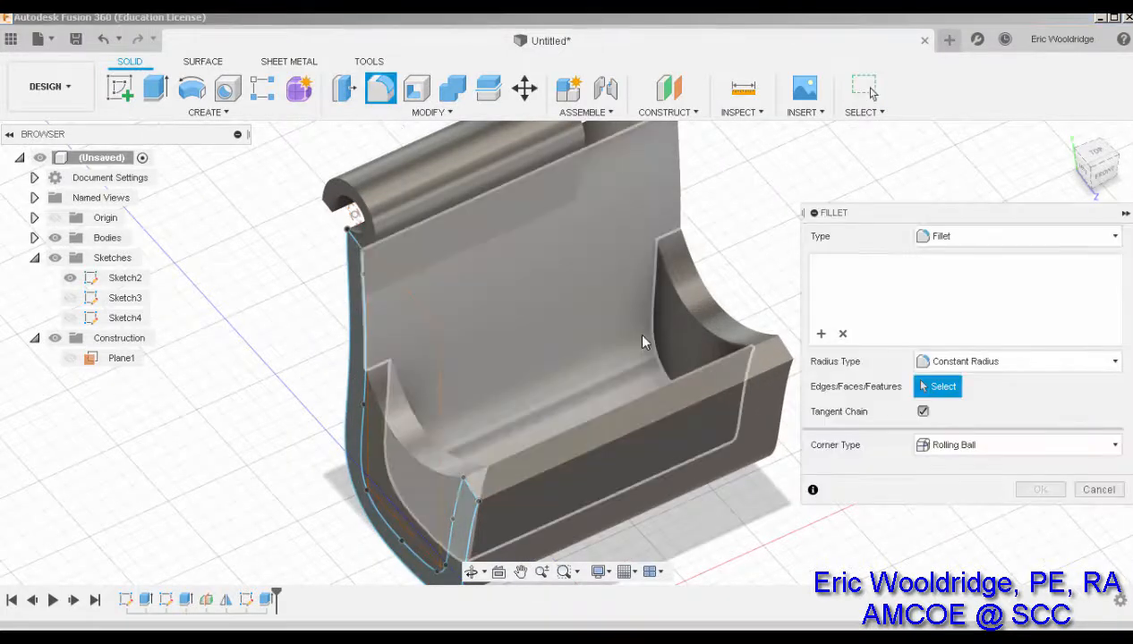
left_click(640, 340)
middle_click_drag(635, 343, 656, 298, "shift")
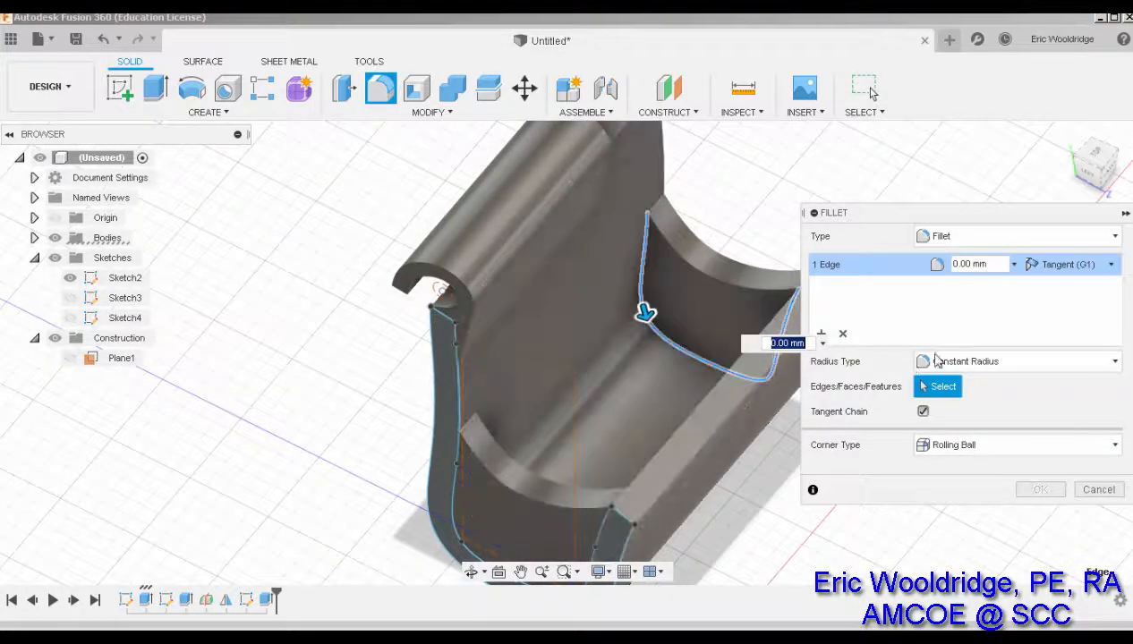
left_click(984, 264)
type("12")
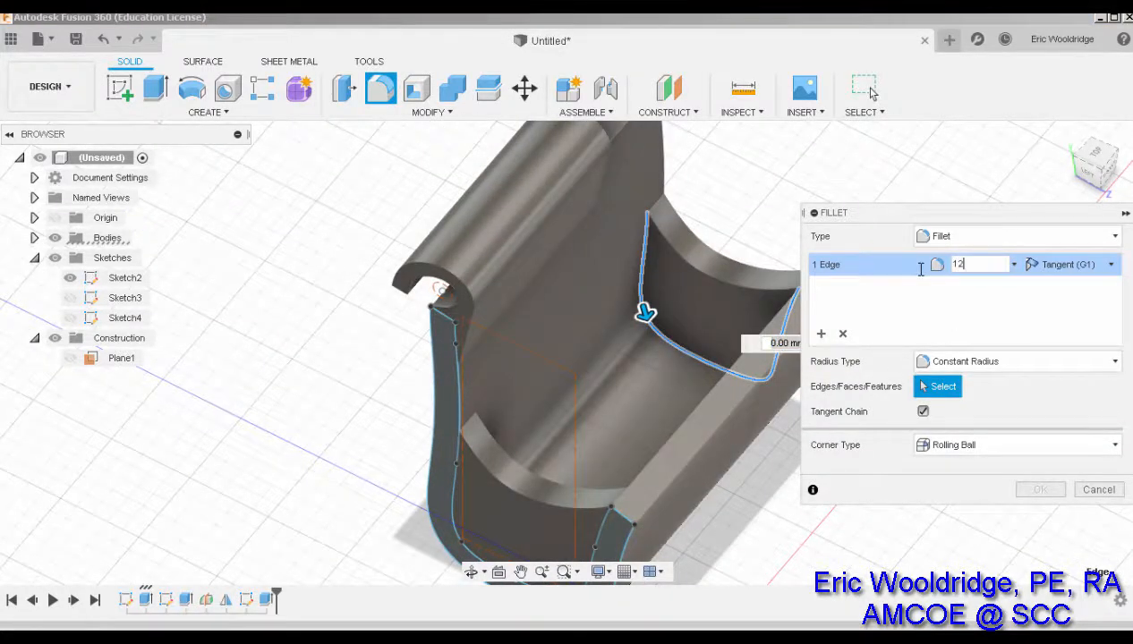
Test fillet radii of 8, 9, 9.8 and 9.5 mm, and apply the side-wall fillet with a 9.1 mm radius
left_click_drag(970, 264, 951, 268)
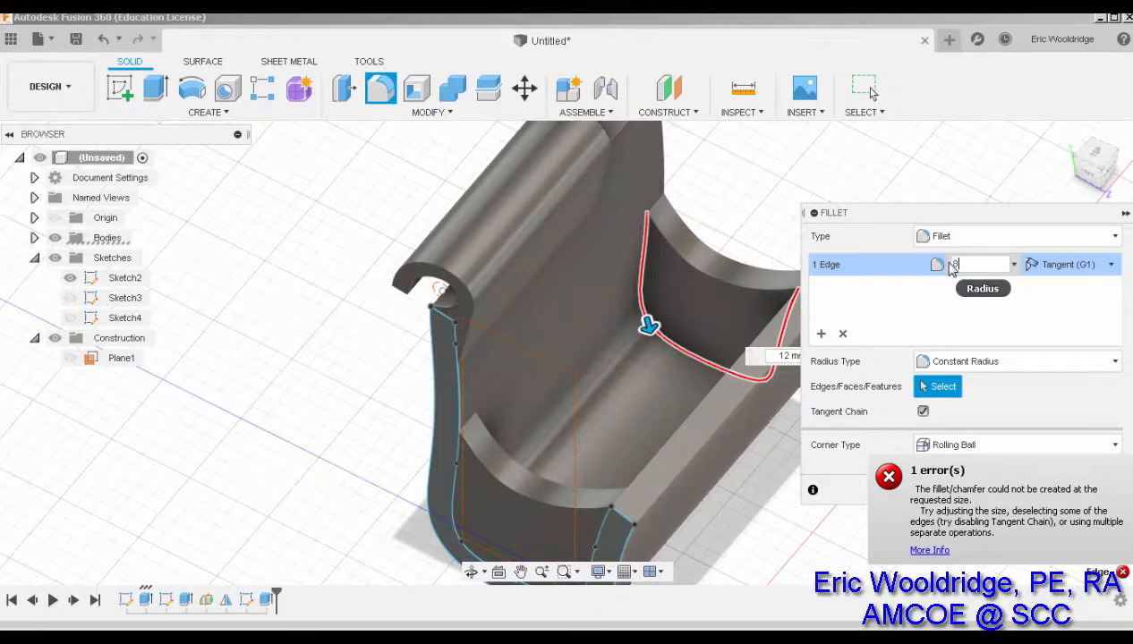
middle_click_drag(653, 306, 665, 339, "shift")
left_click(954, 264)
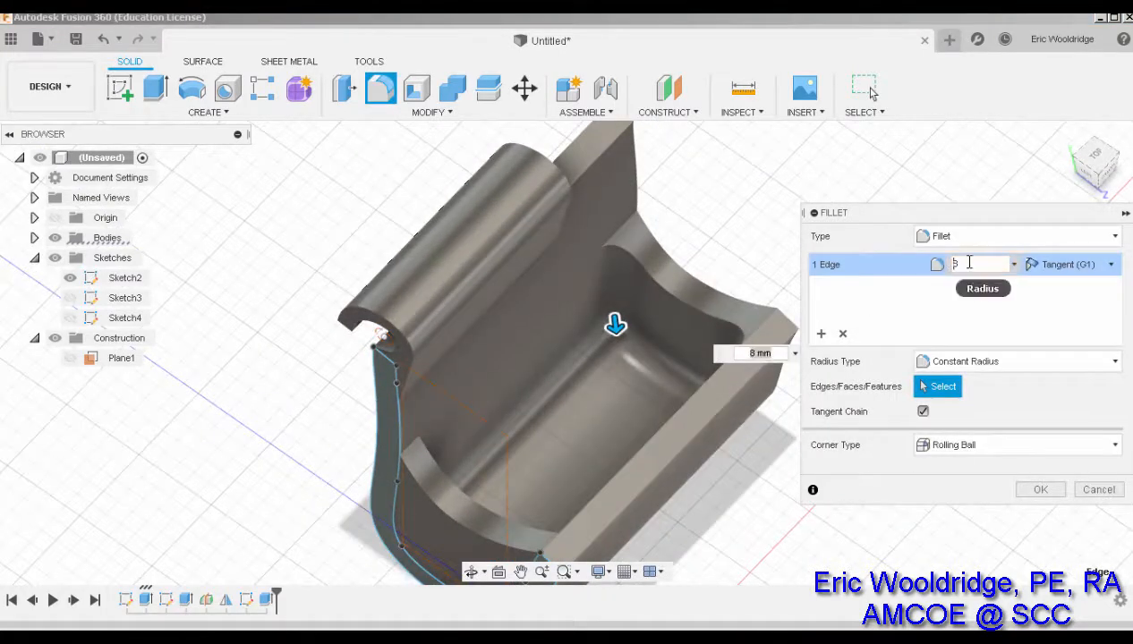
type("9")
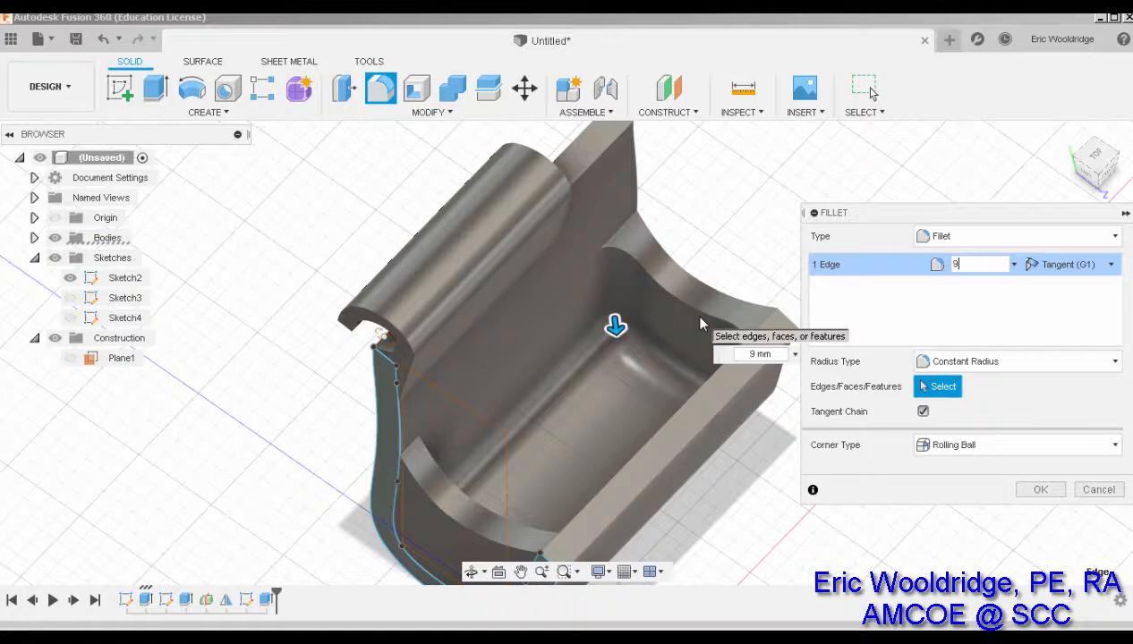
middle_click_drag(659, 347, 653, 268, "shift")
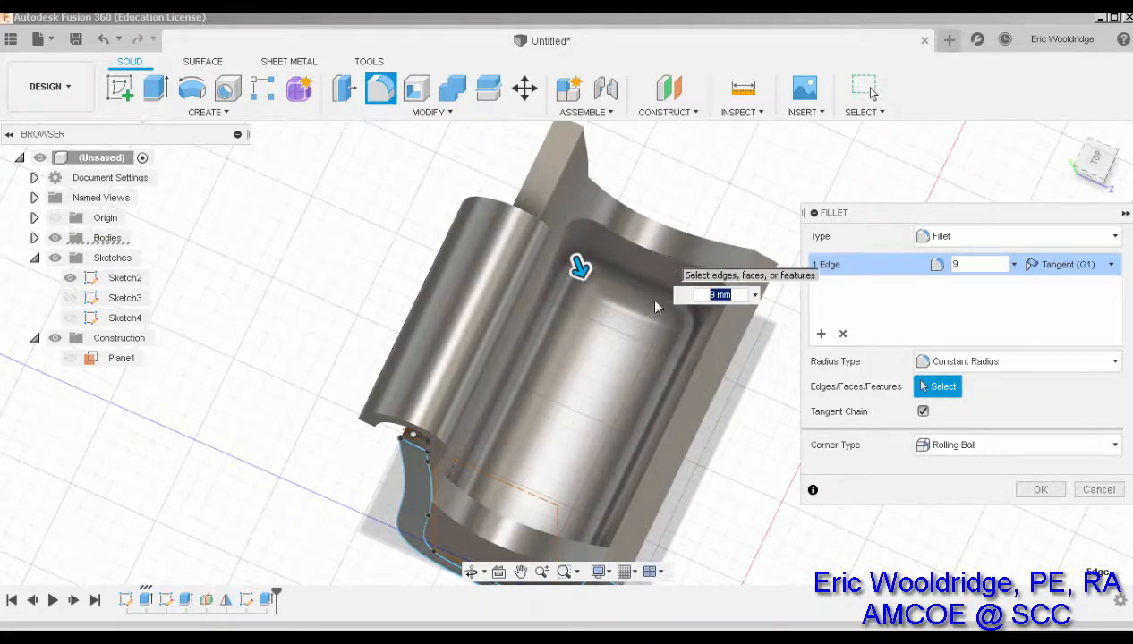
middle_click_drag(653, 298, 624, 304, "shift")
middle_click_drag(585, 337, 600, 331, "shift")
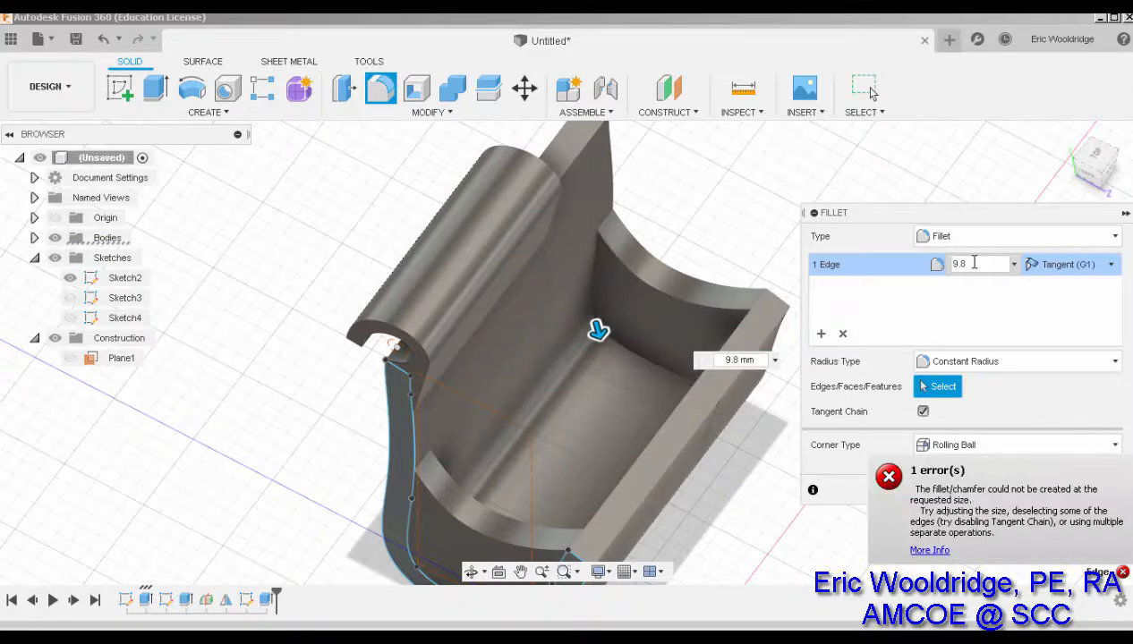
type(".5")
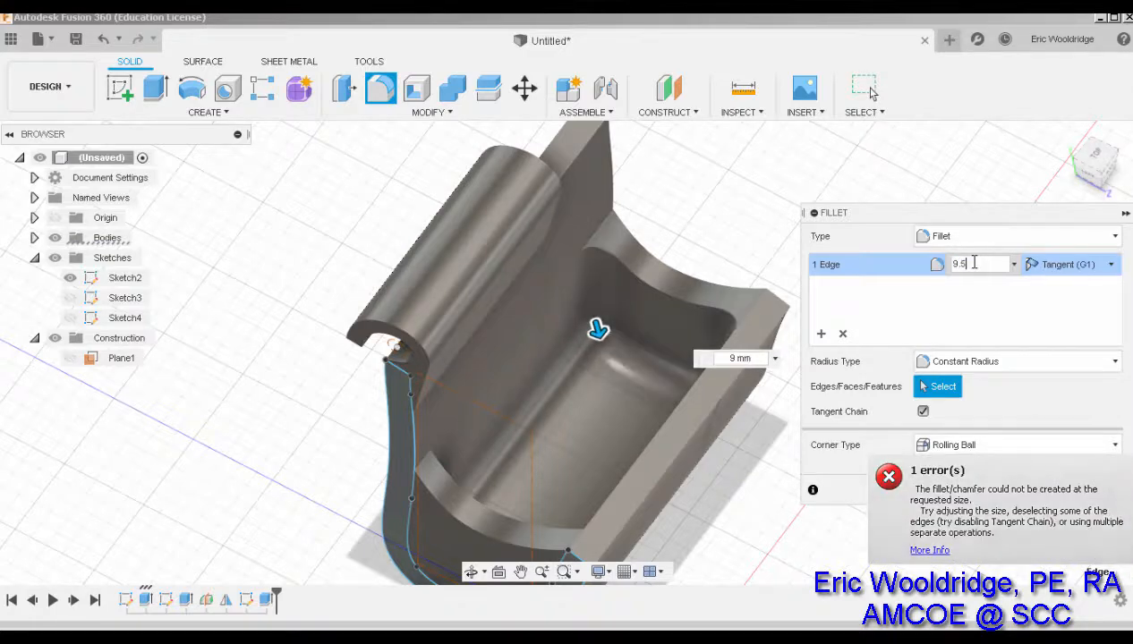
type("4")
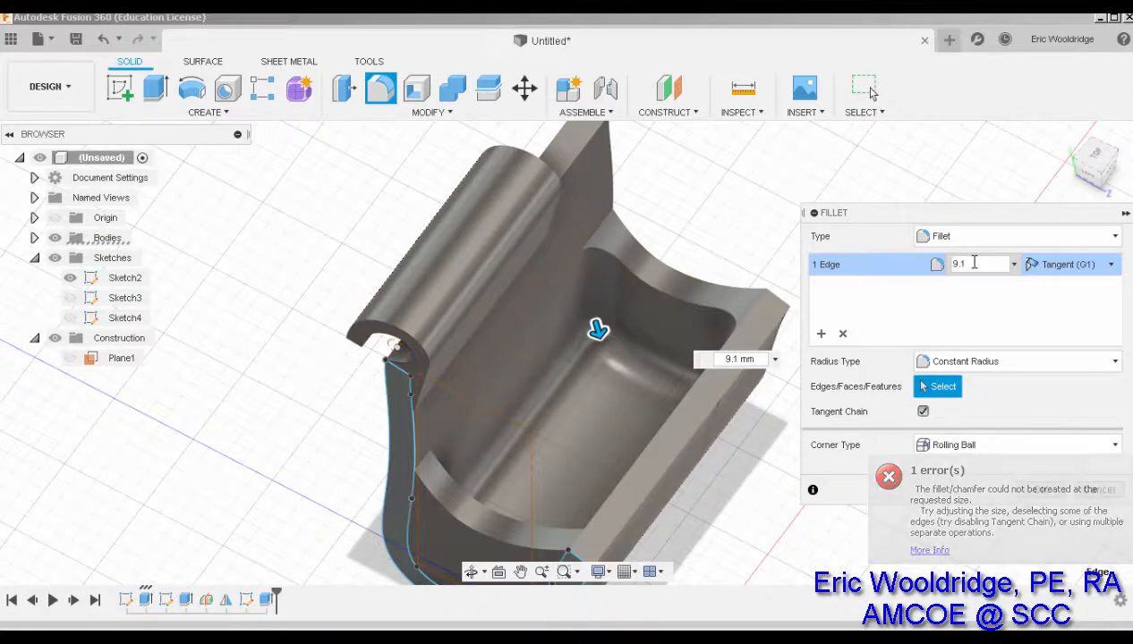
left_click(1043, 491)
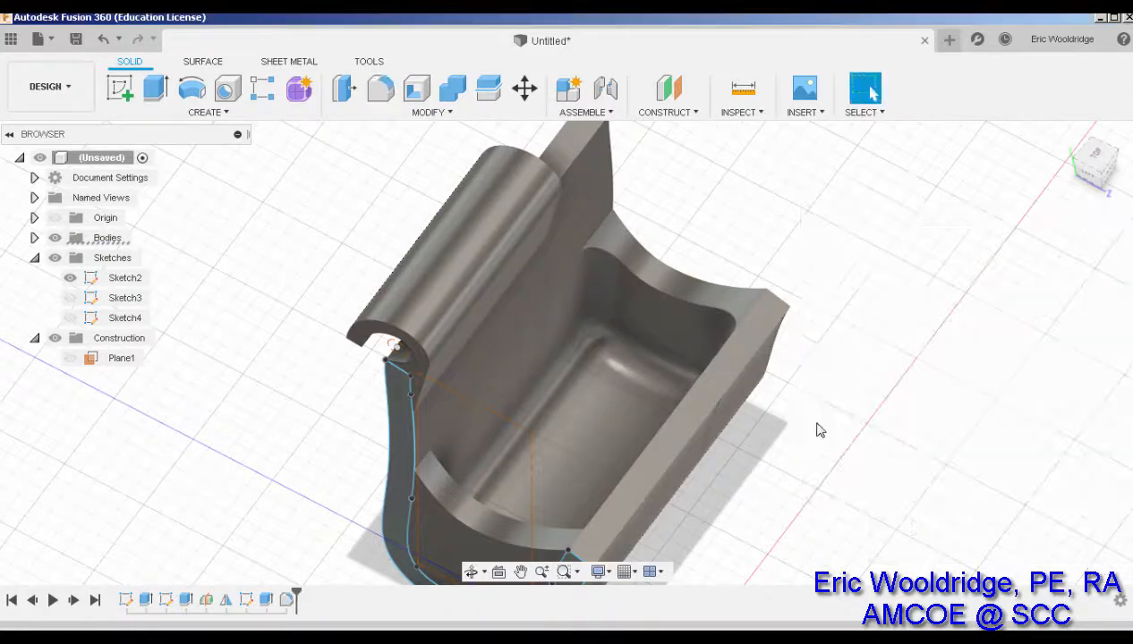
Examine the new fillet and the matching inner edge at the opposite side wall
middle_click_drag(780, 412, 609, 368, "shift")
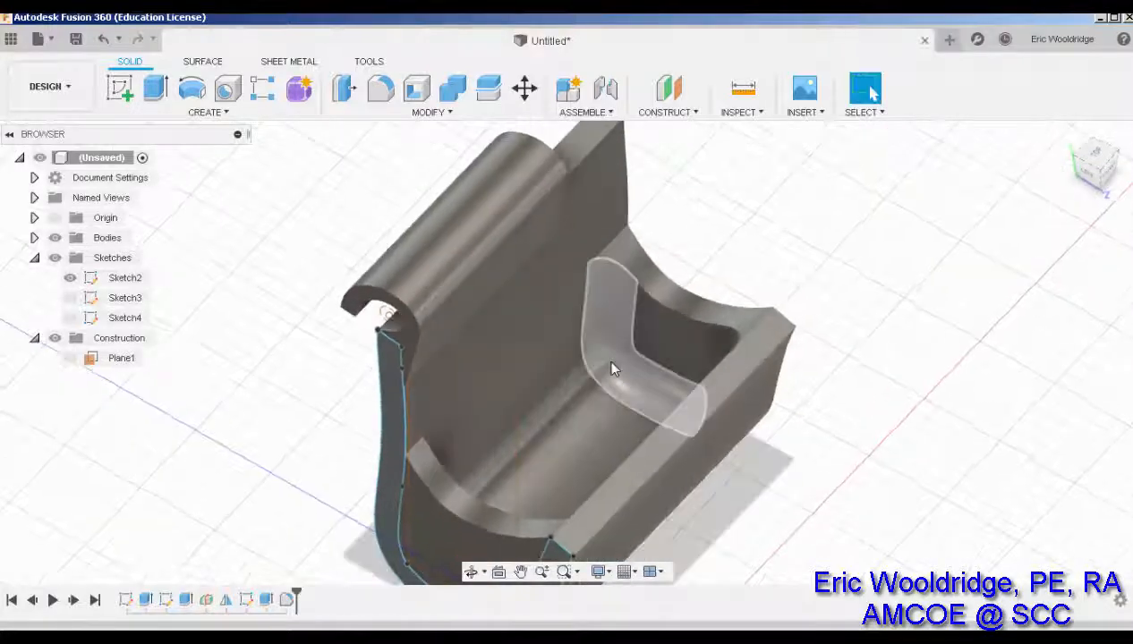
middle_click_drag(842, 397, 298, 563, "shift")
middle_click_drag(714, 408, 488, 317, "shift")
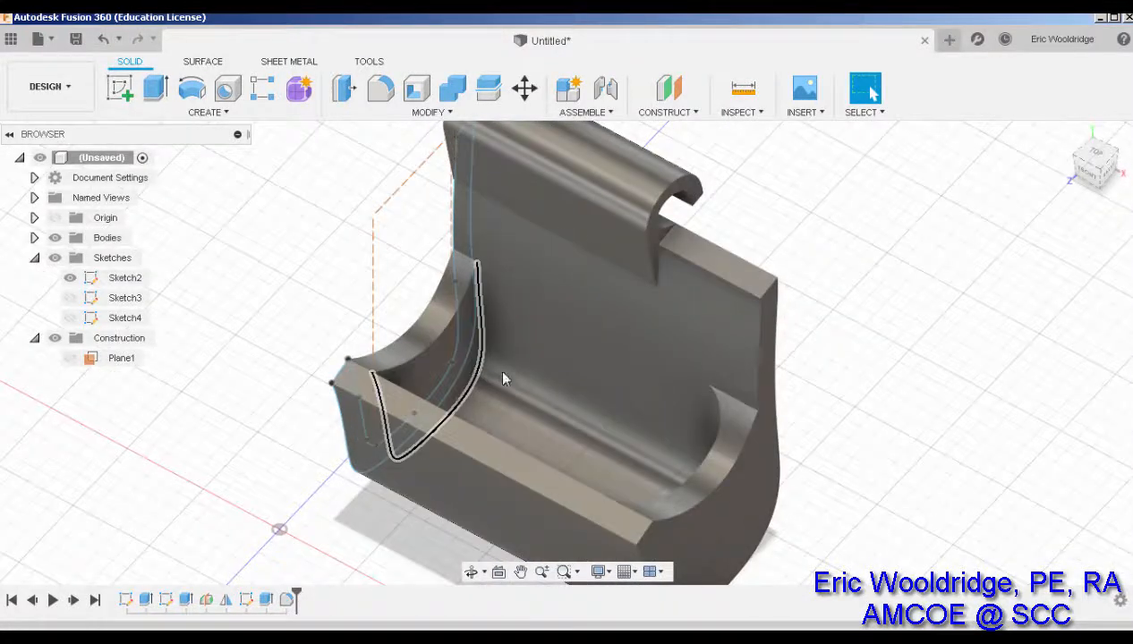
List the holder's bodies in place of the sketches and check the commands available for Body1 and Body2, including Save As STL
middle_click_drag(506, 365, 757, 398, "shift")
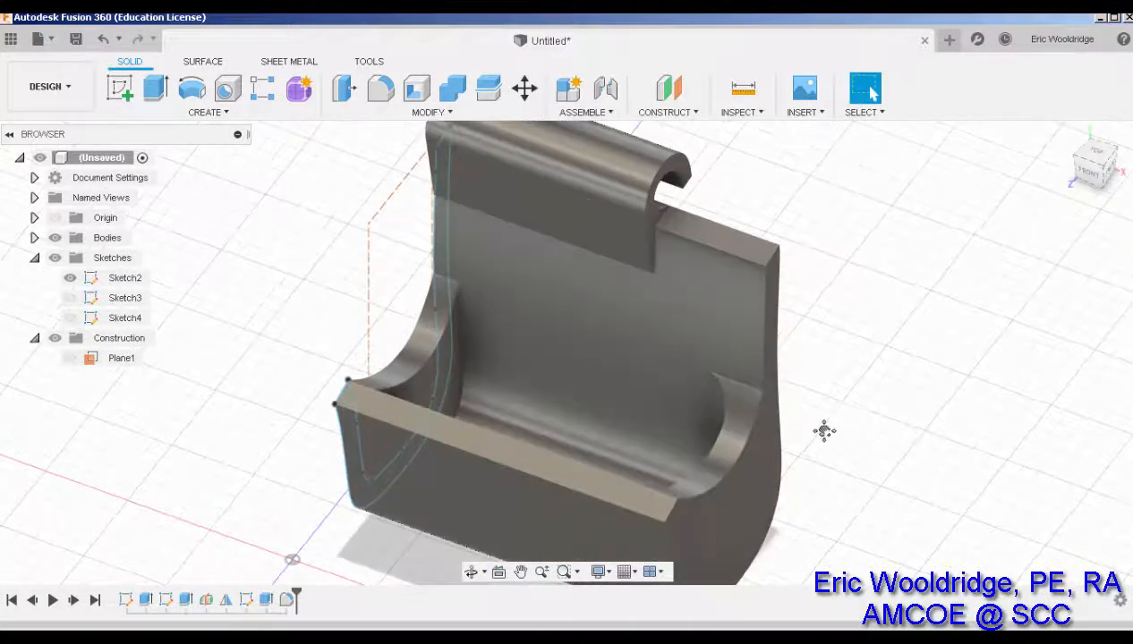
scroll(828, 444, "down", 2)
middle_click_drag(834, 445, 860, 425, "shift")
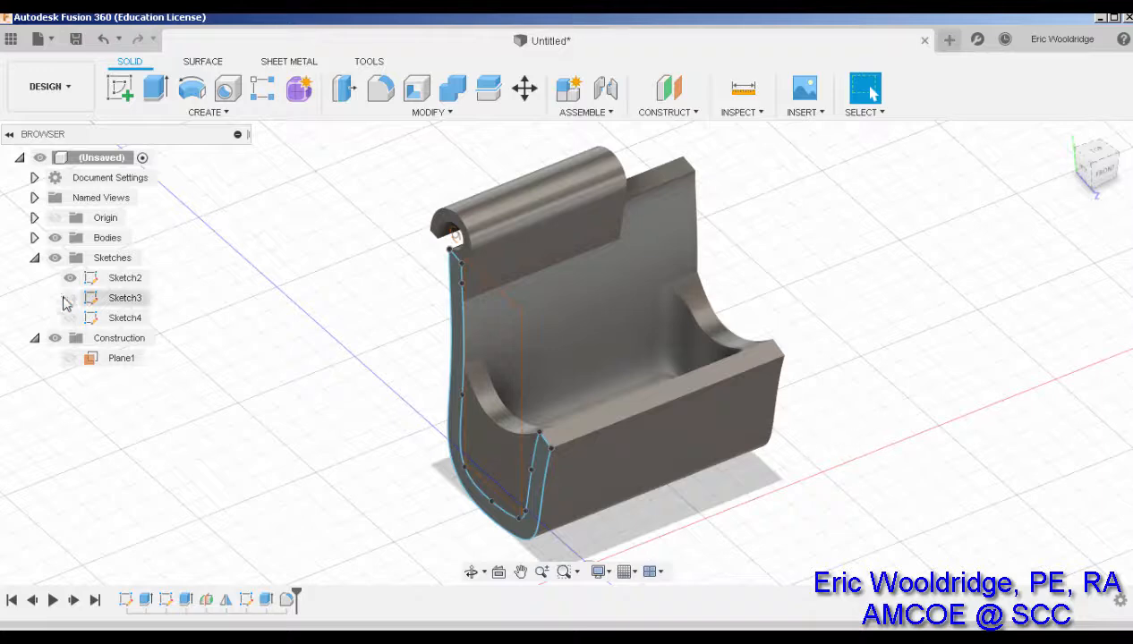
left_click(34, 257)
left_click(34, 238)
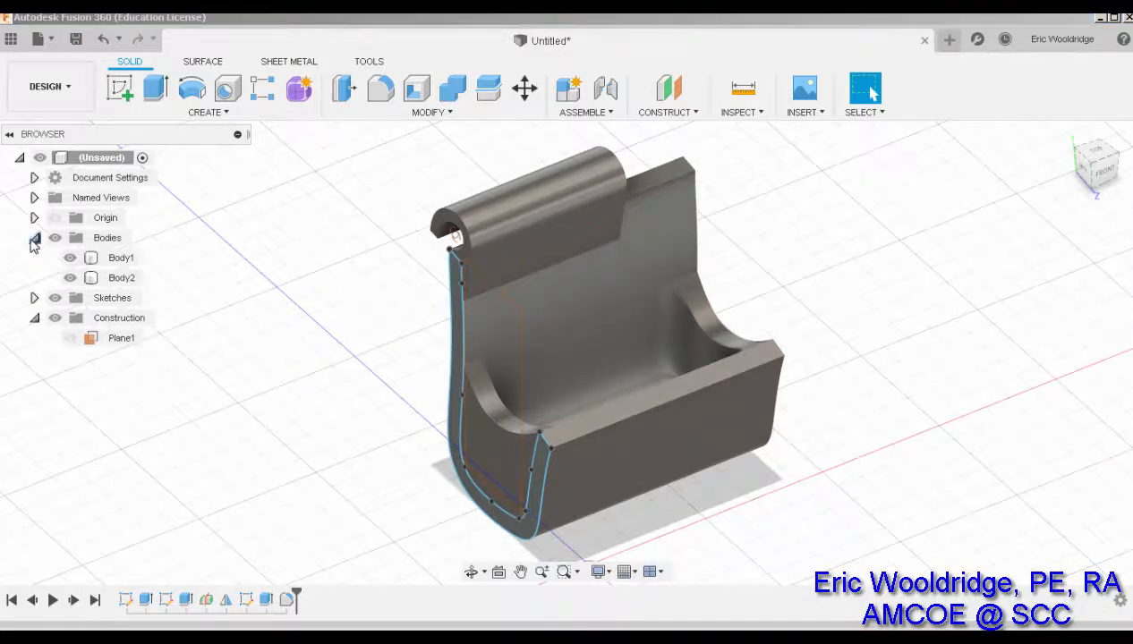
right_click(125, 259)
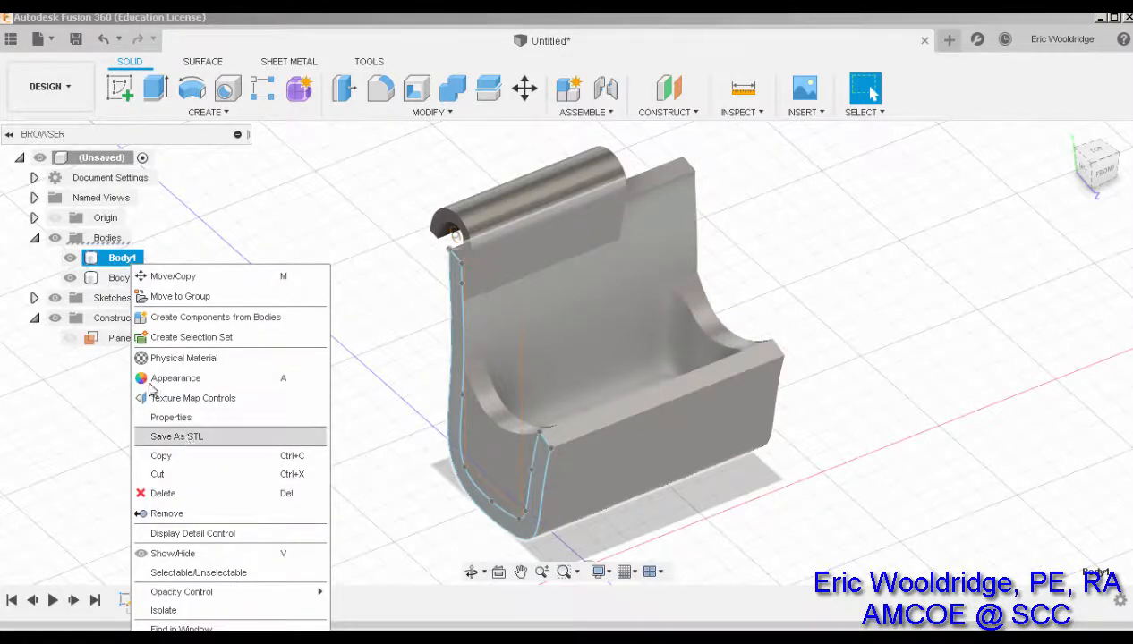
left_click(115, 278)
right_click(115, 280)
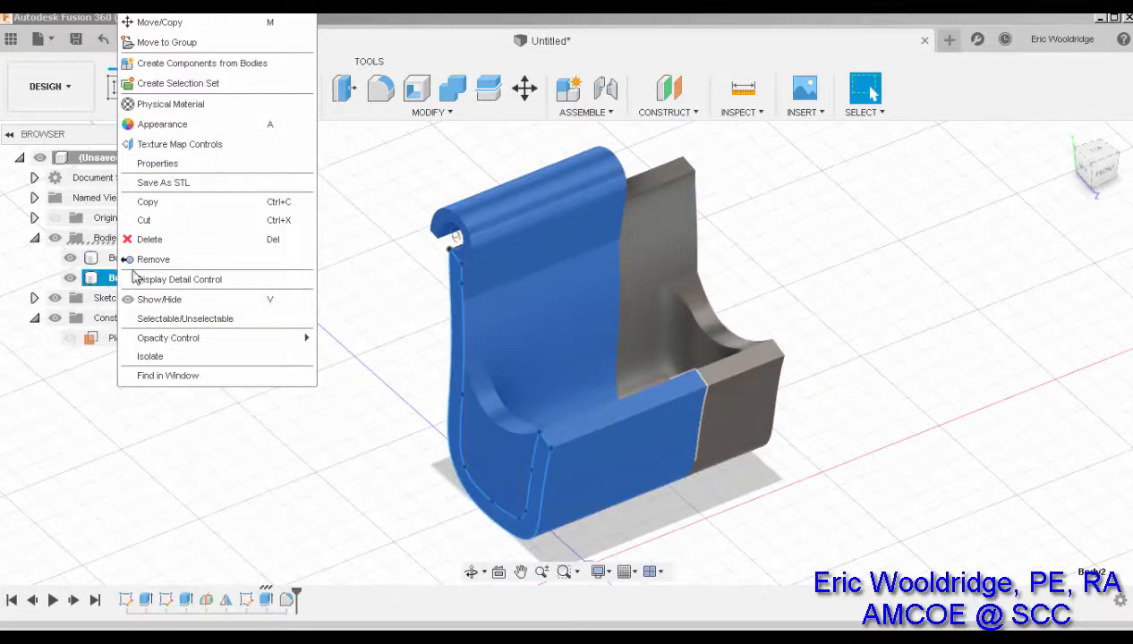
left_click(394, 374)
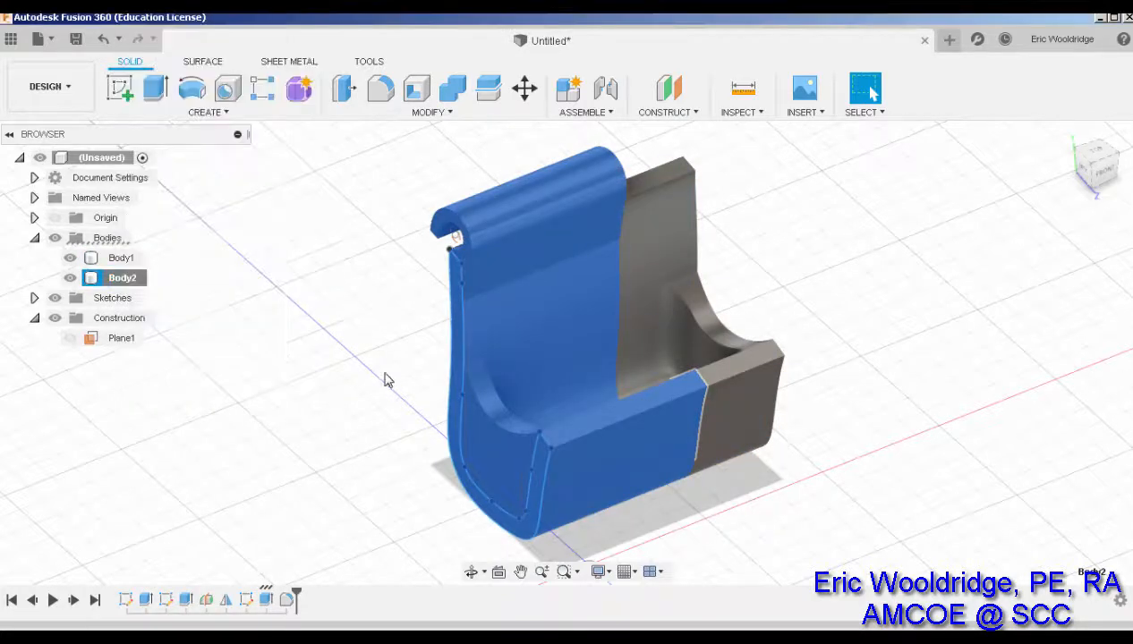
left_click(854, 467)
middle_click_drag(854, 467, 791, 464, "shift")
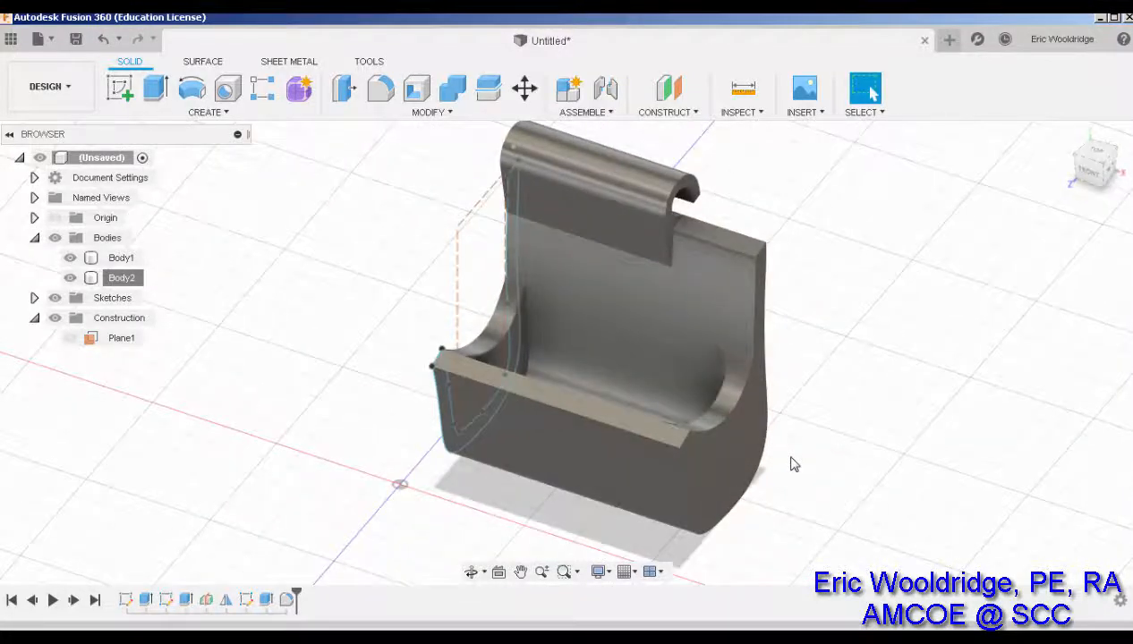
middle_click_drag(847, 414, 736, 480, "shift")
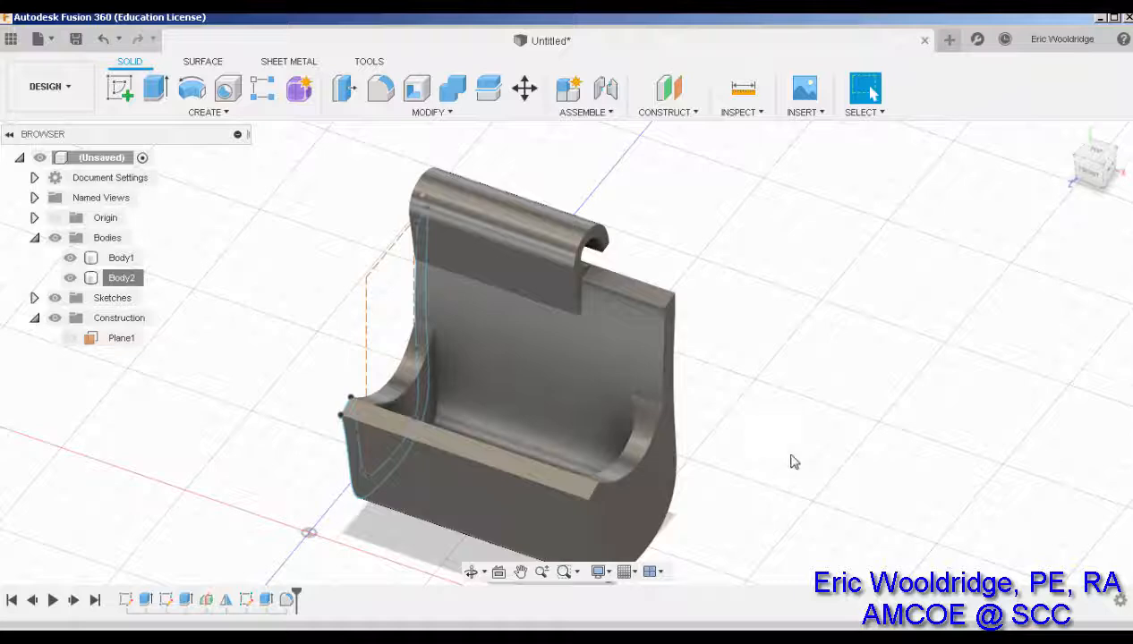
middle_click_drag(820, 467, 780, 445, "shift")
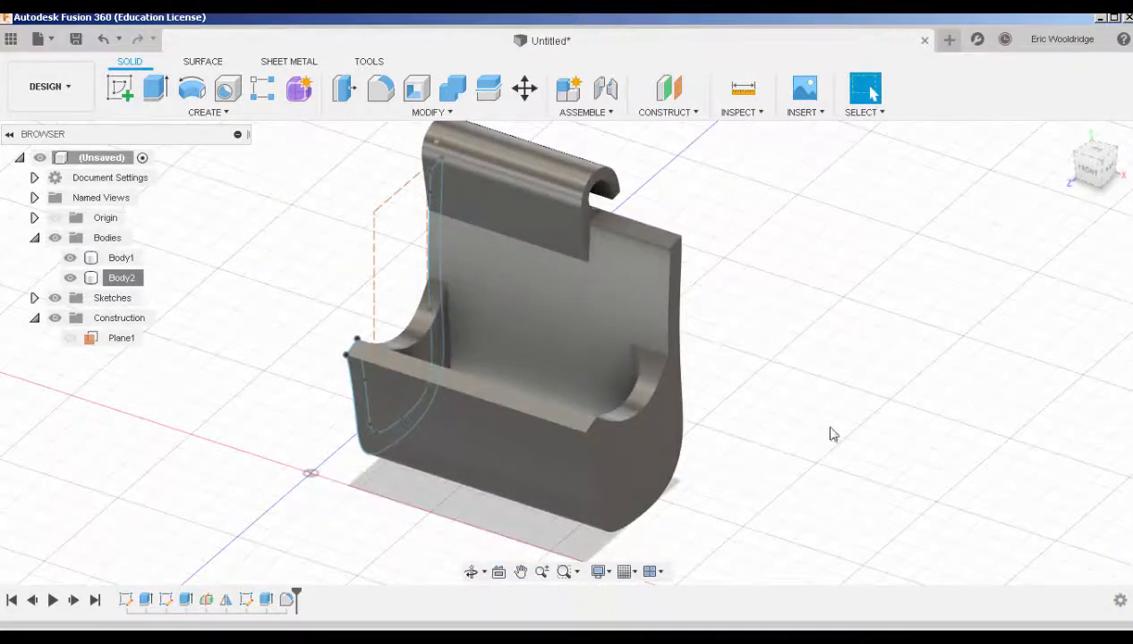